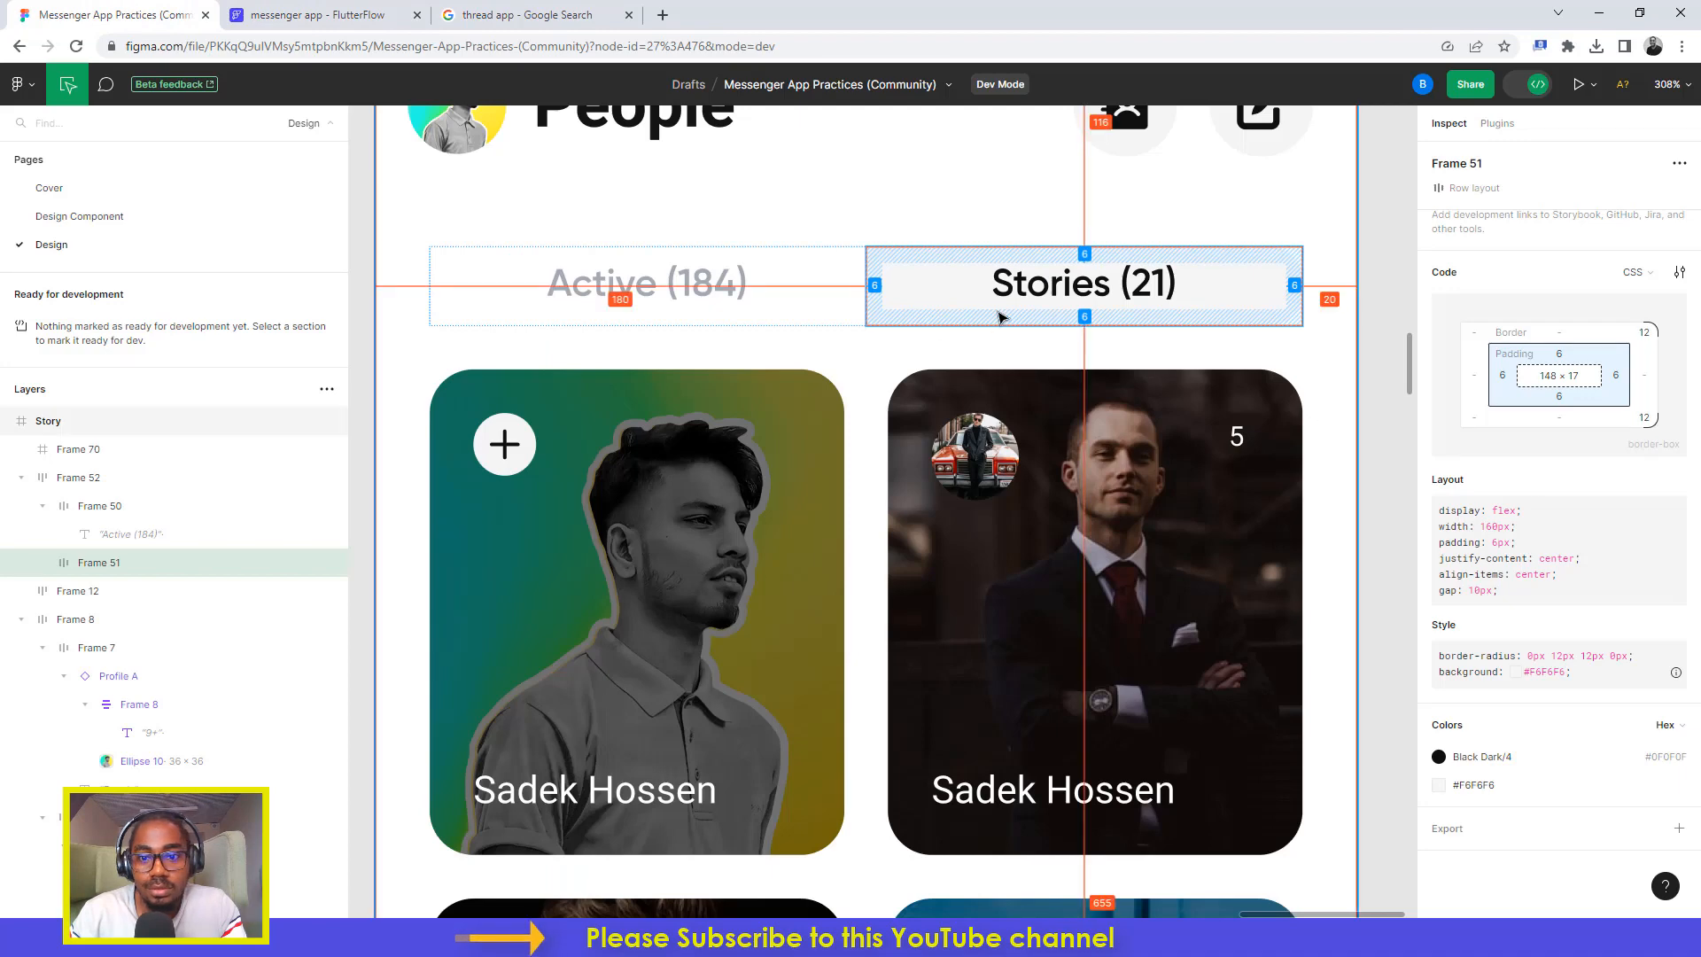
Step: Read the selected tab's label in the Figma design, then change the second button's text in FlutterFlow to "Stories (21)"
{"action": "left_click", "coordinate": [1014, 299]}
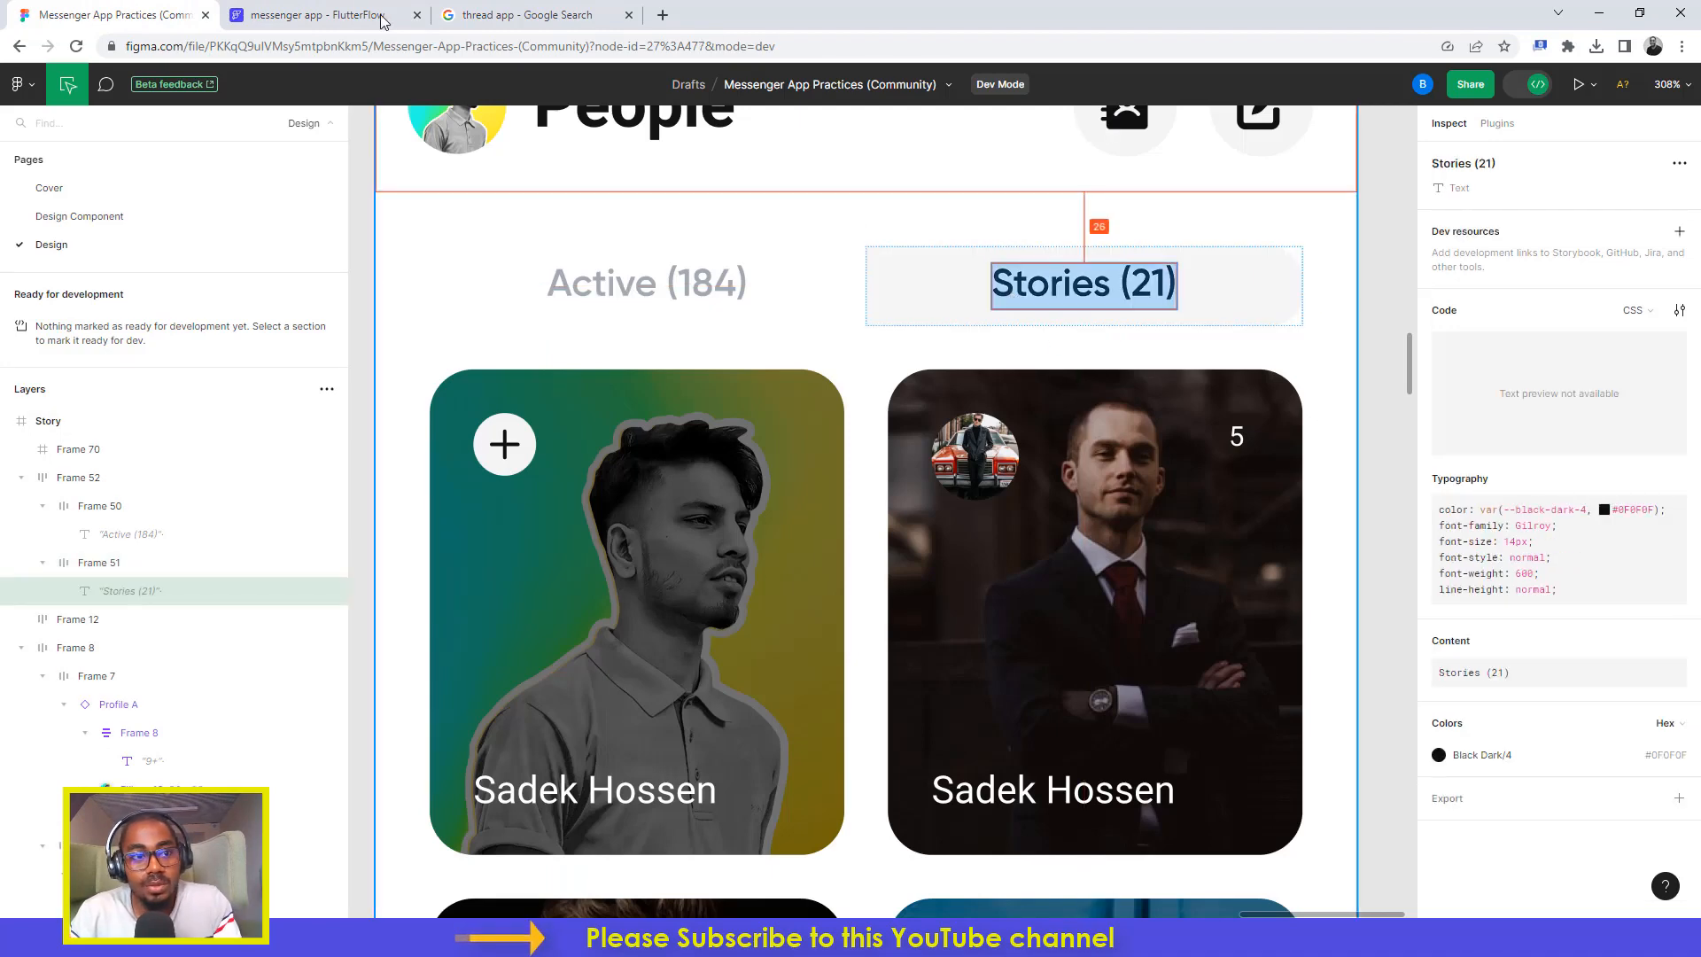
{"action": "key", "text": "ctrl+Tab"}
{"action": "left_click", "coordinate": [1001, 415]}
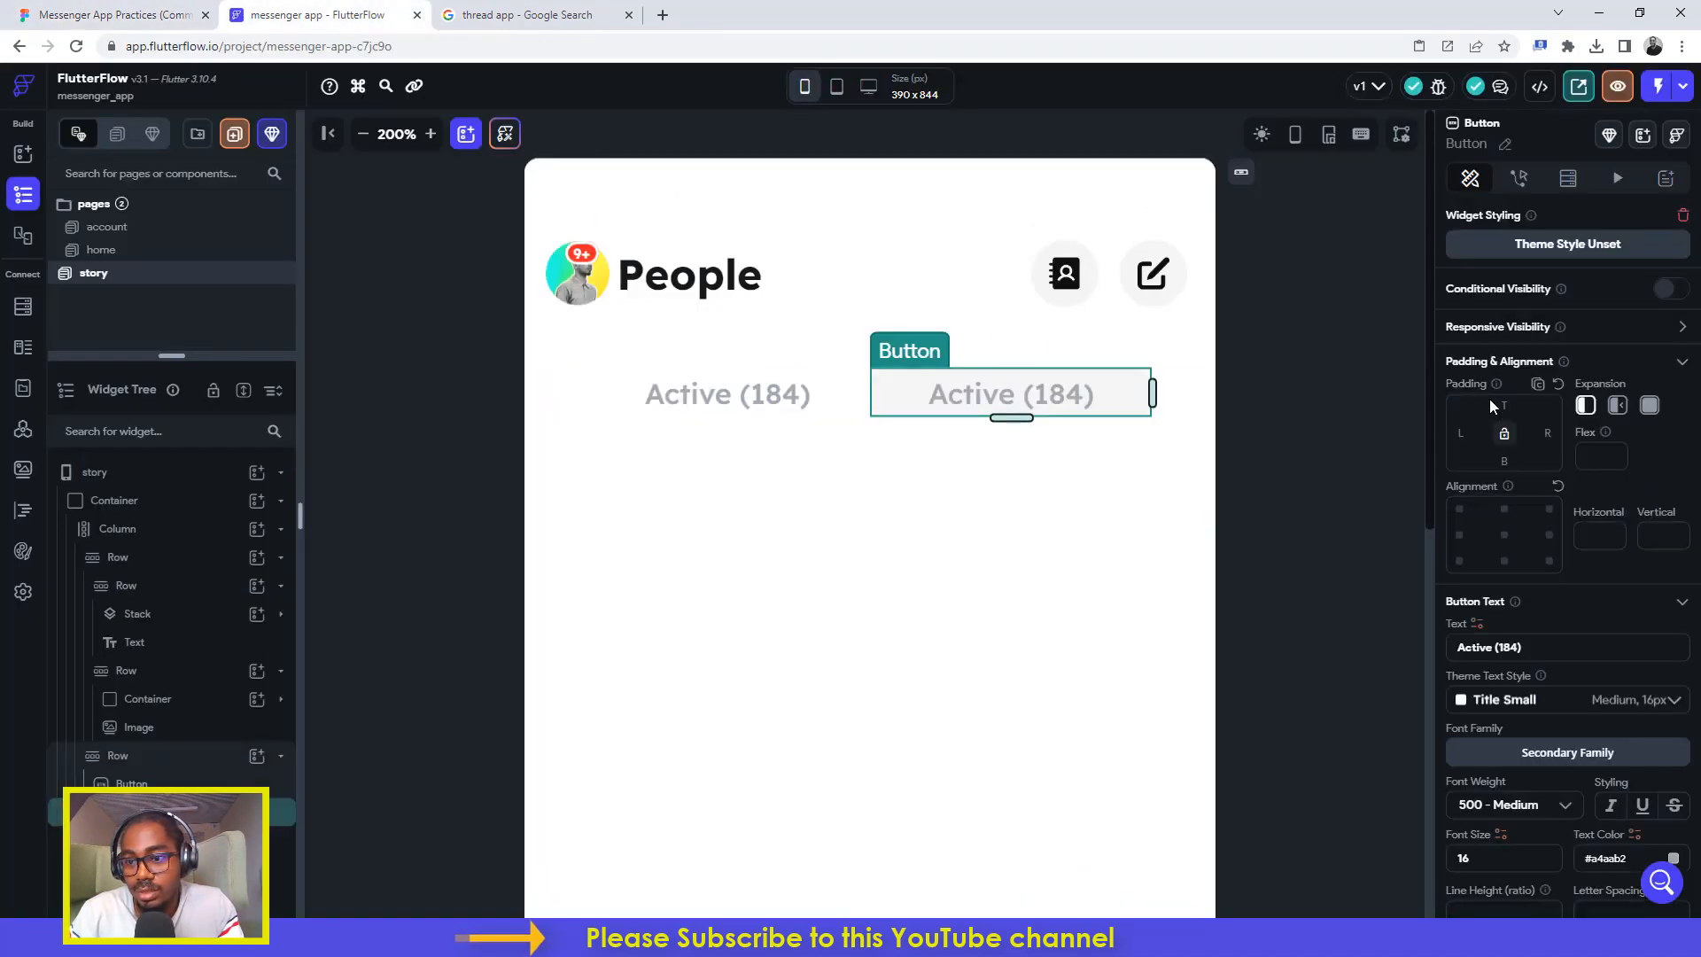
{"action": "triple_click", "coordinate": [1495, 647]}
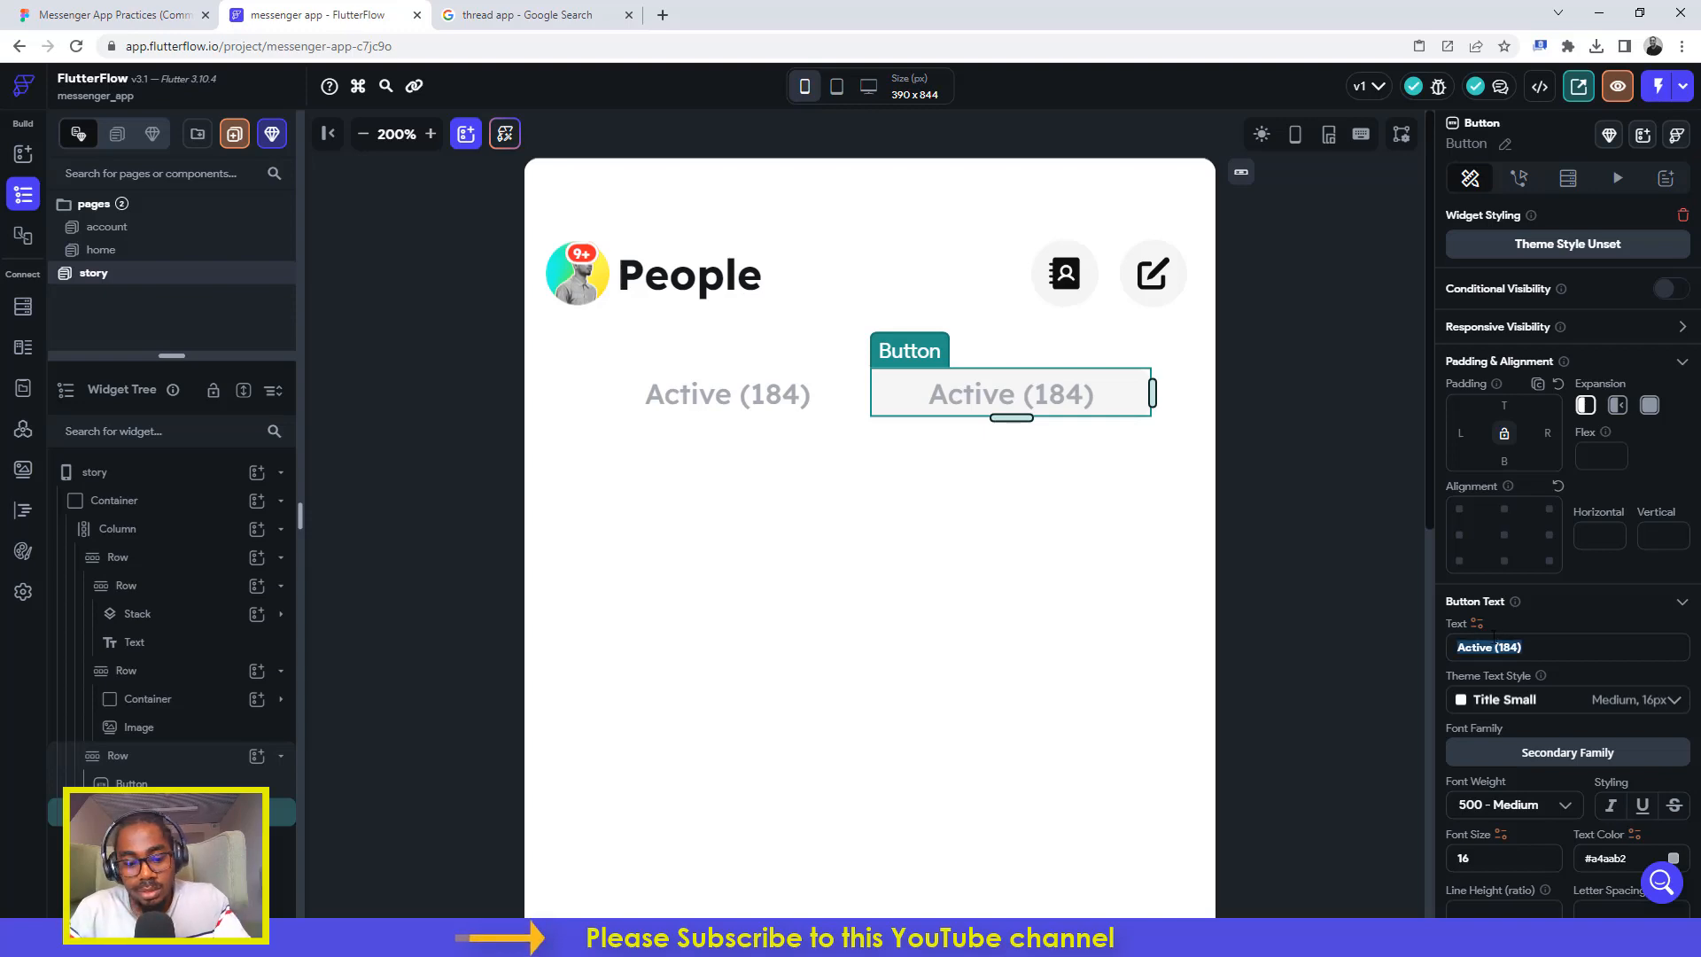
{"action": "type", "text": "Stories (21)"}
Step: Copy the Stories label's hex colour from Figma and set the Stories button's text colour to #0F0F0F in FlutterFlow
{"action": "key", "text": "ctrl+shift+Tab"}
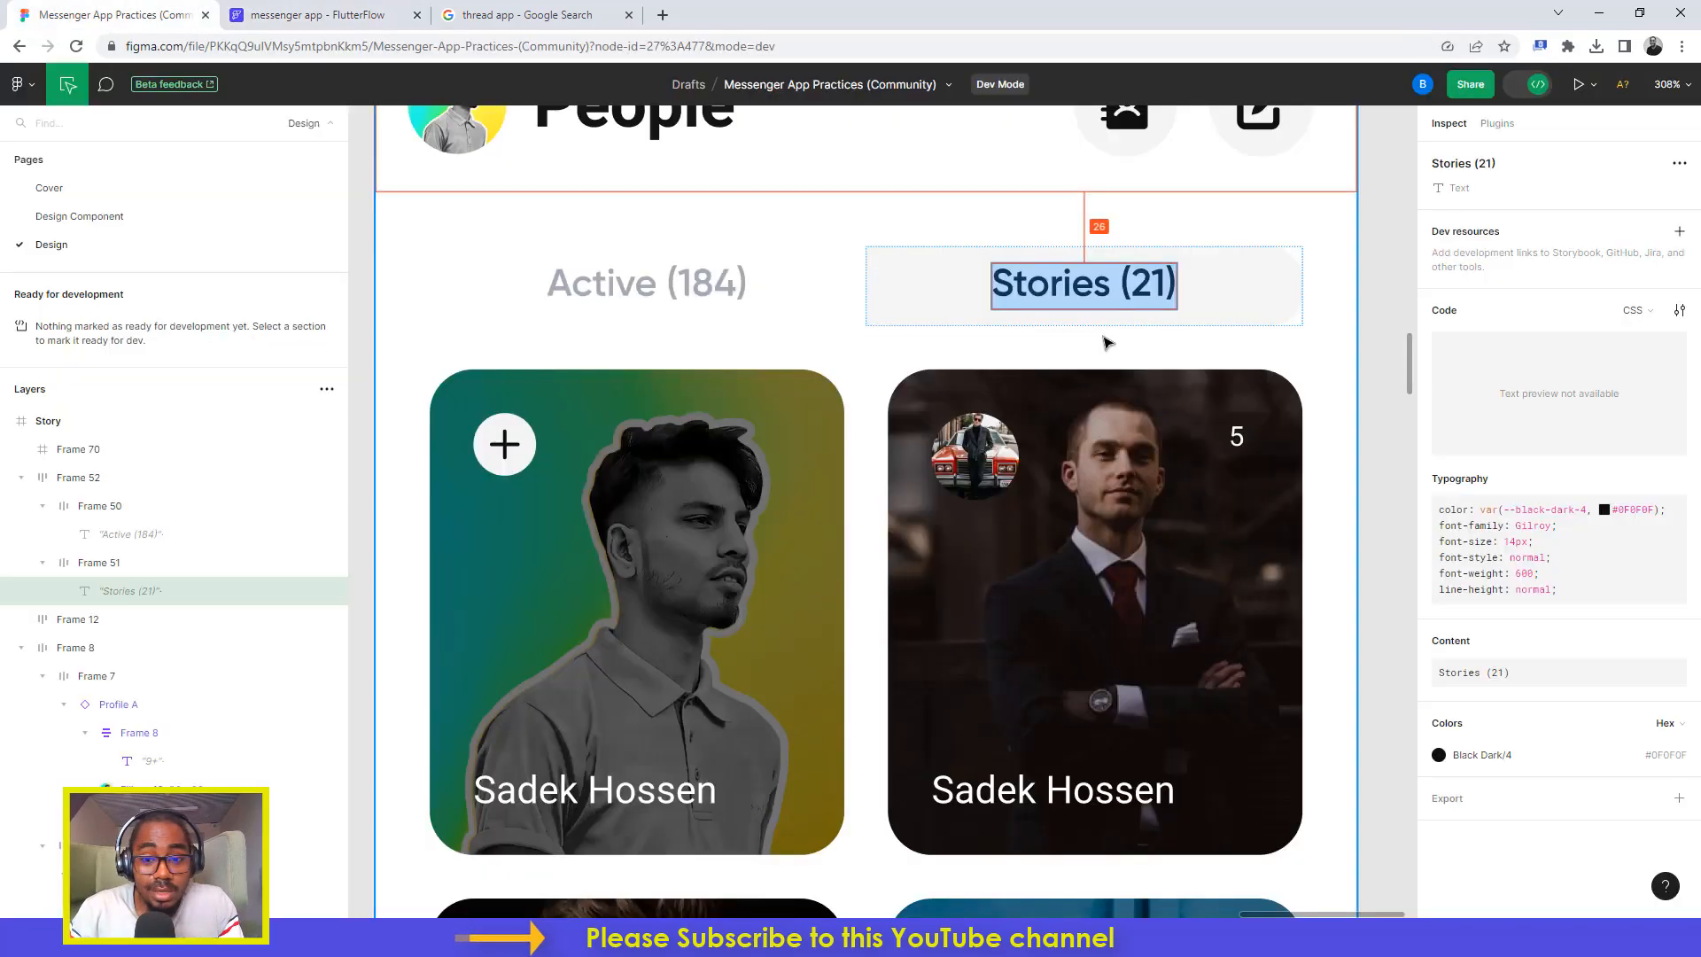
{"action": "left_click", "coordinate": [1666, 755]}
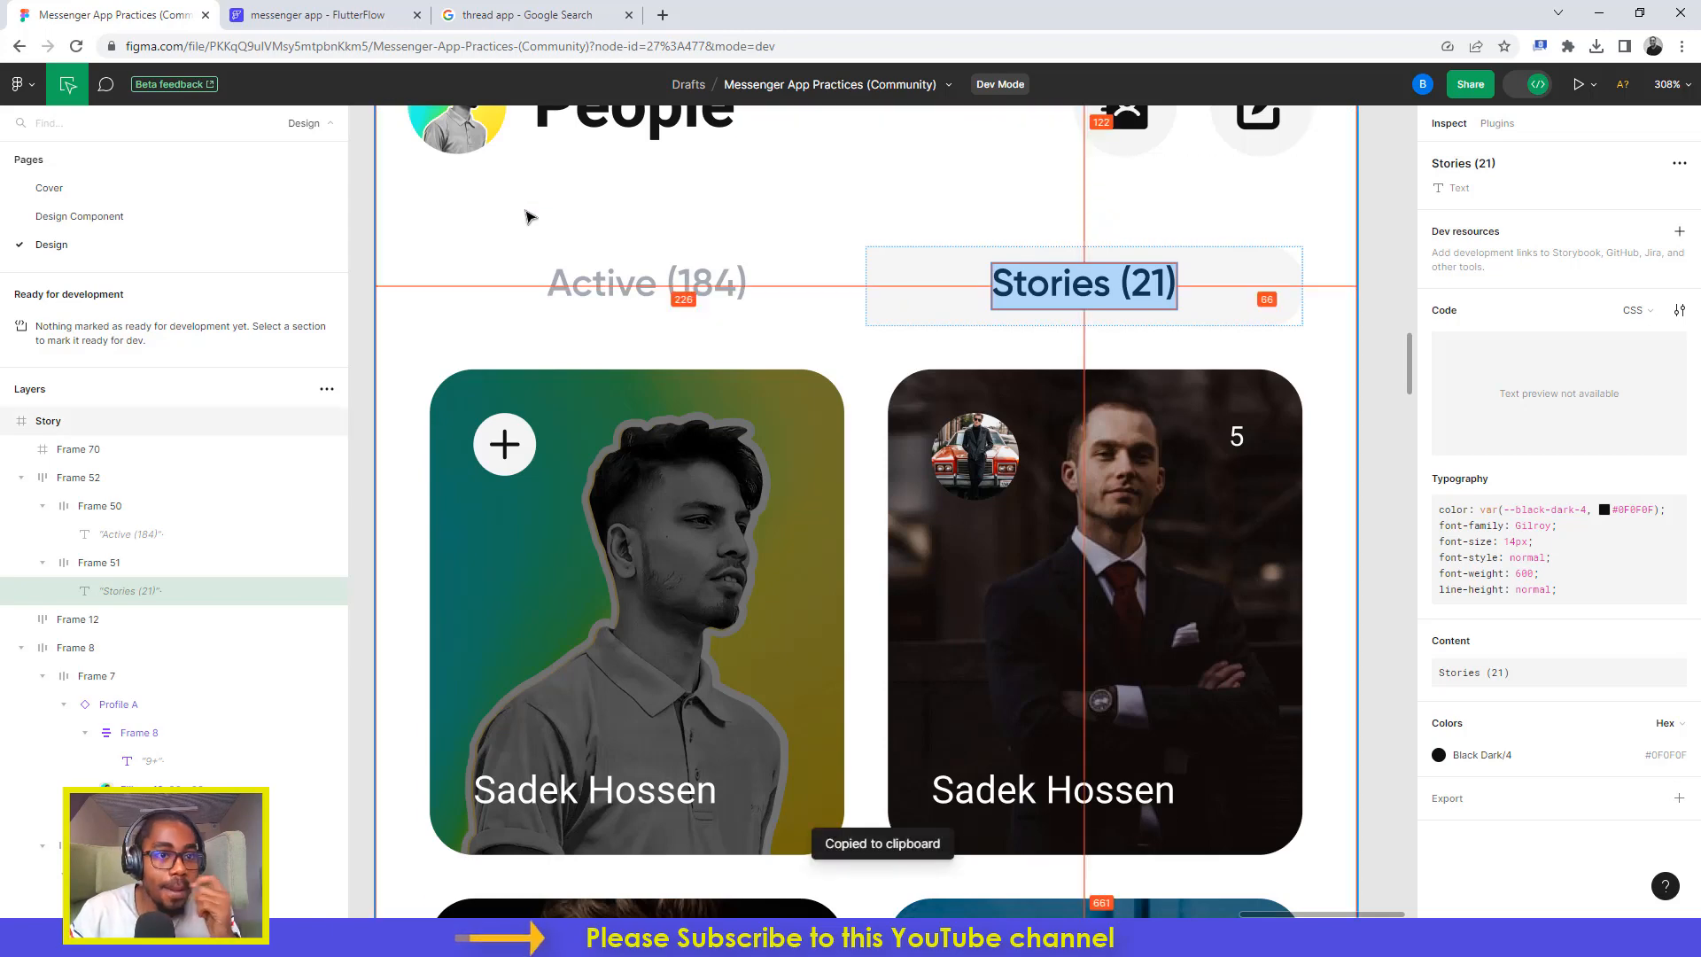
{"action": "left_click", "coordinate": [319, 10]}
{"action": "scroll", "coordinate": [1595, 696], "scroll_direction": "down", "scroll_amount": 3}
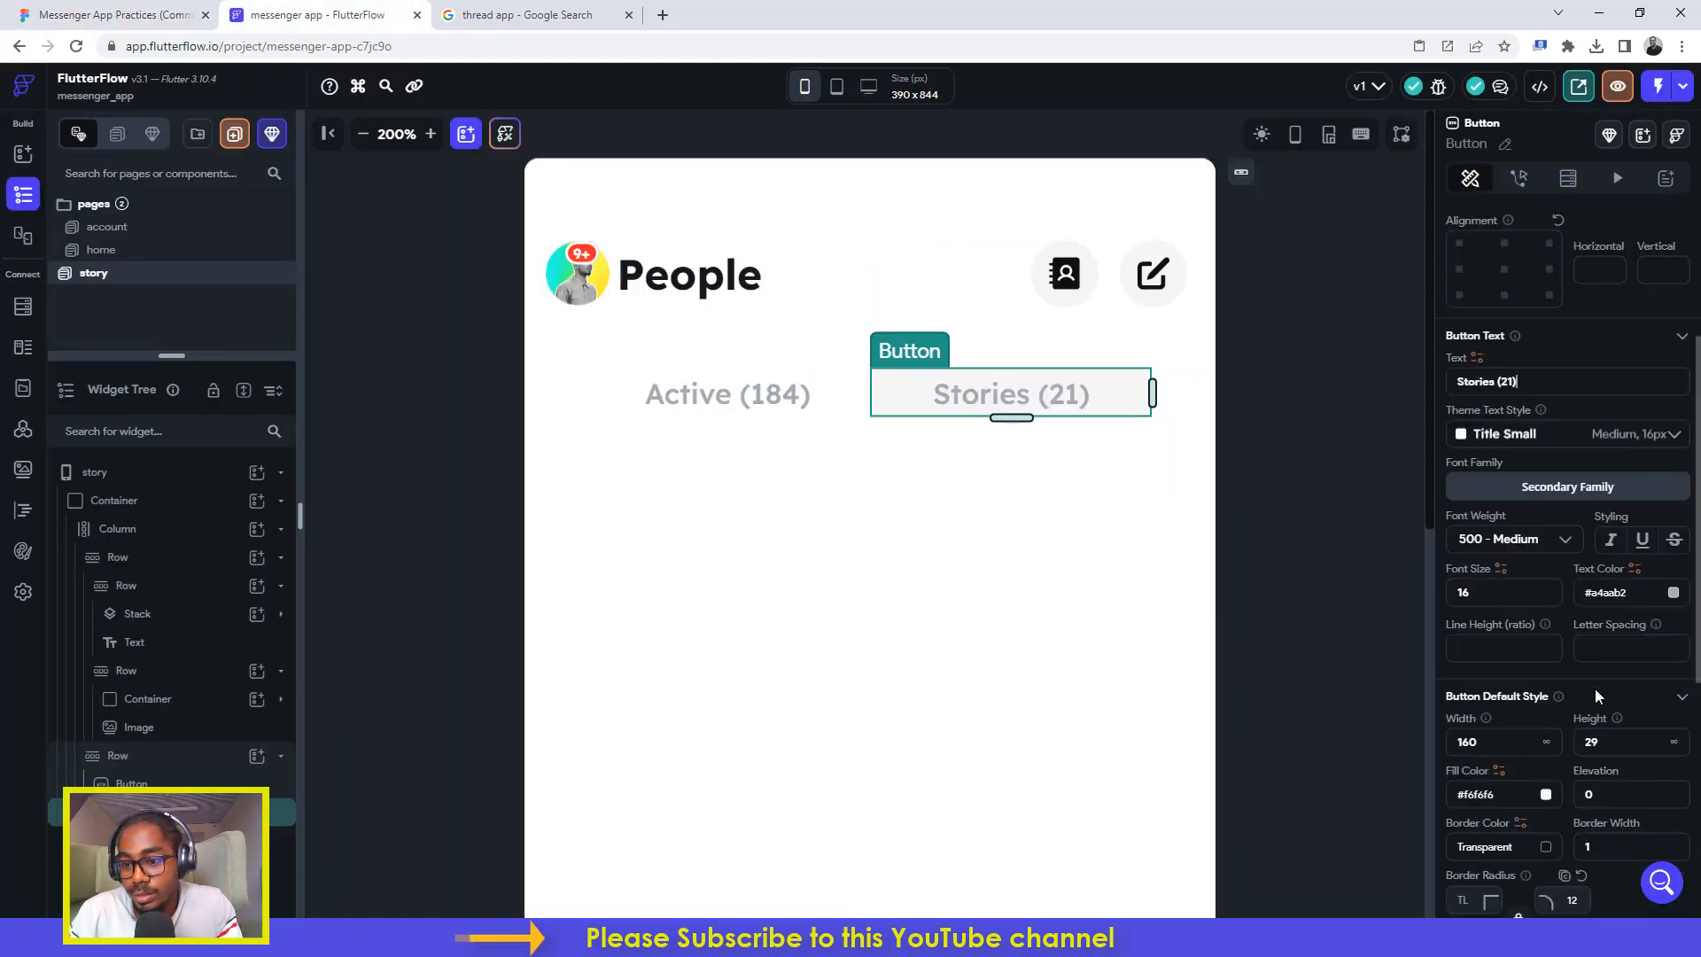
{"action": "key", "text": "ctrl+a"}
{"action": "key", "text": "BackSpace"}
{"action": "key", "text": "ctrl+v"}
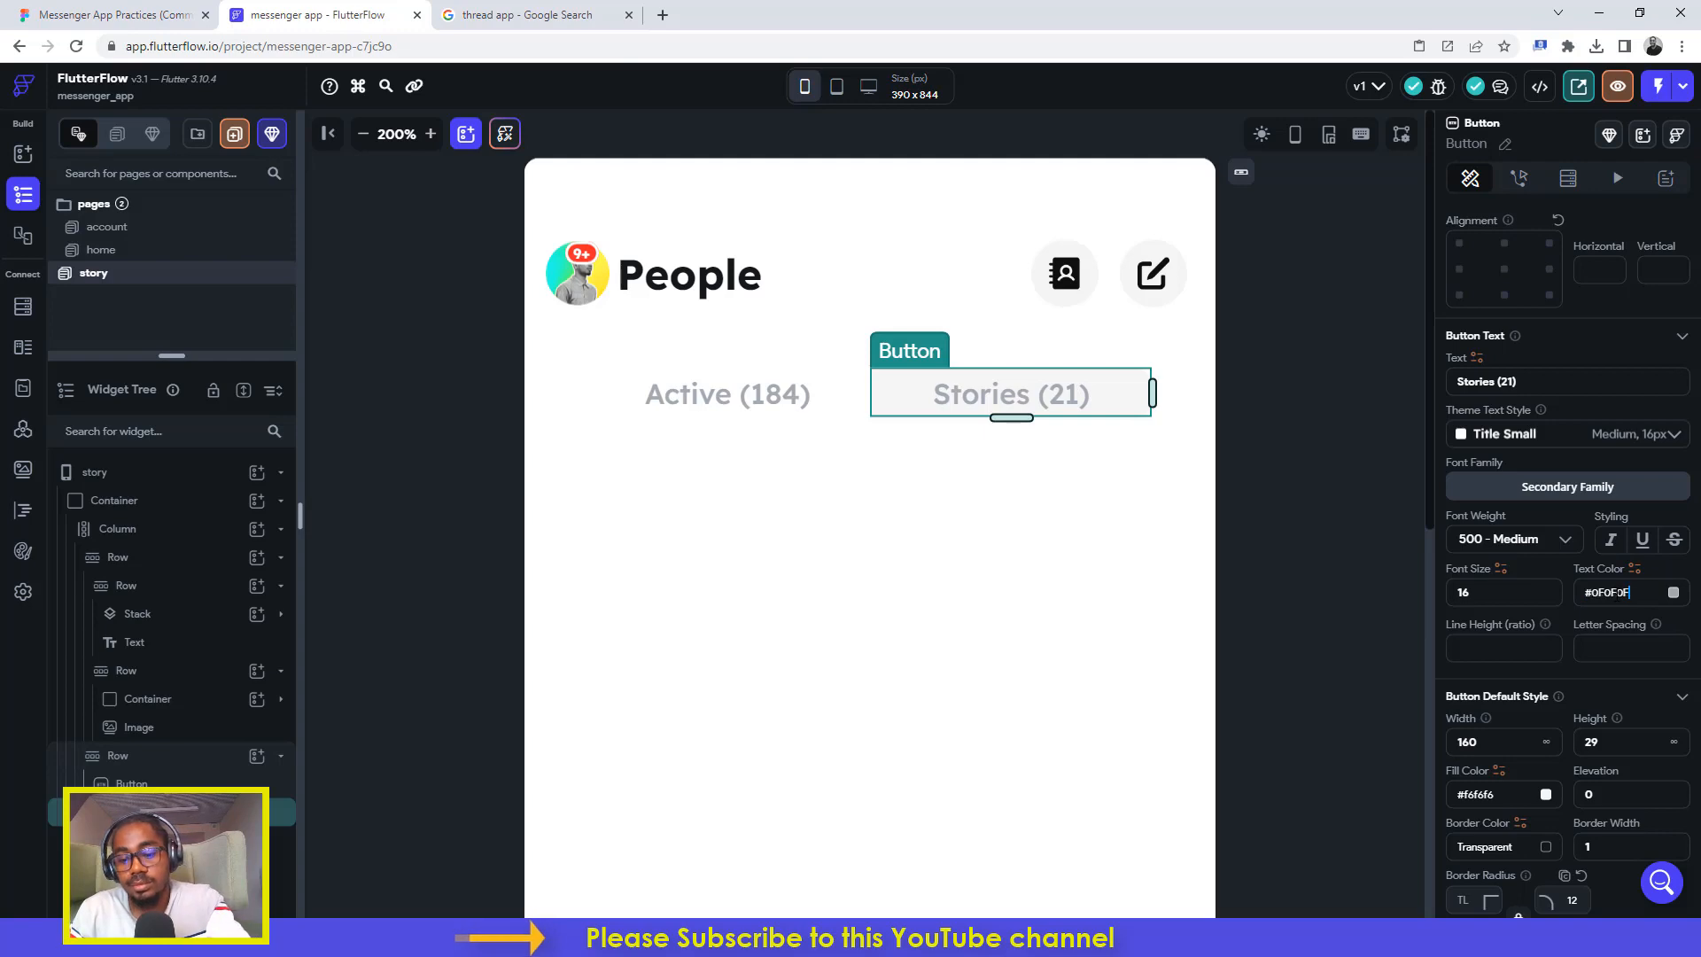
{"action": "left_click", "coordinate": [1306, 413]}
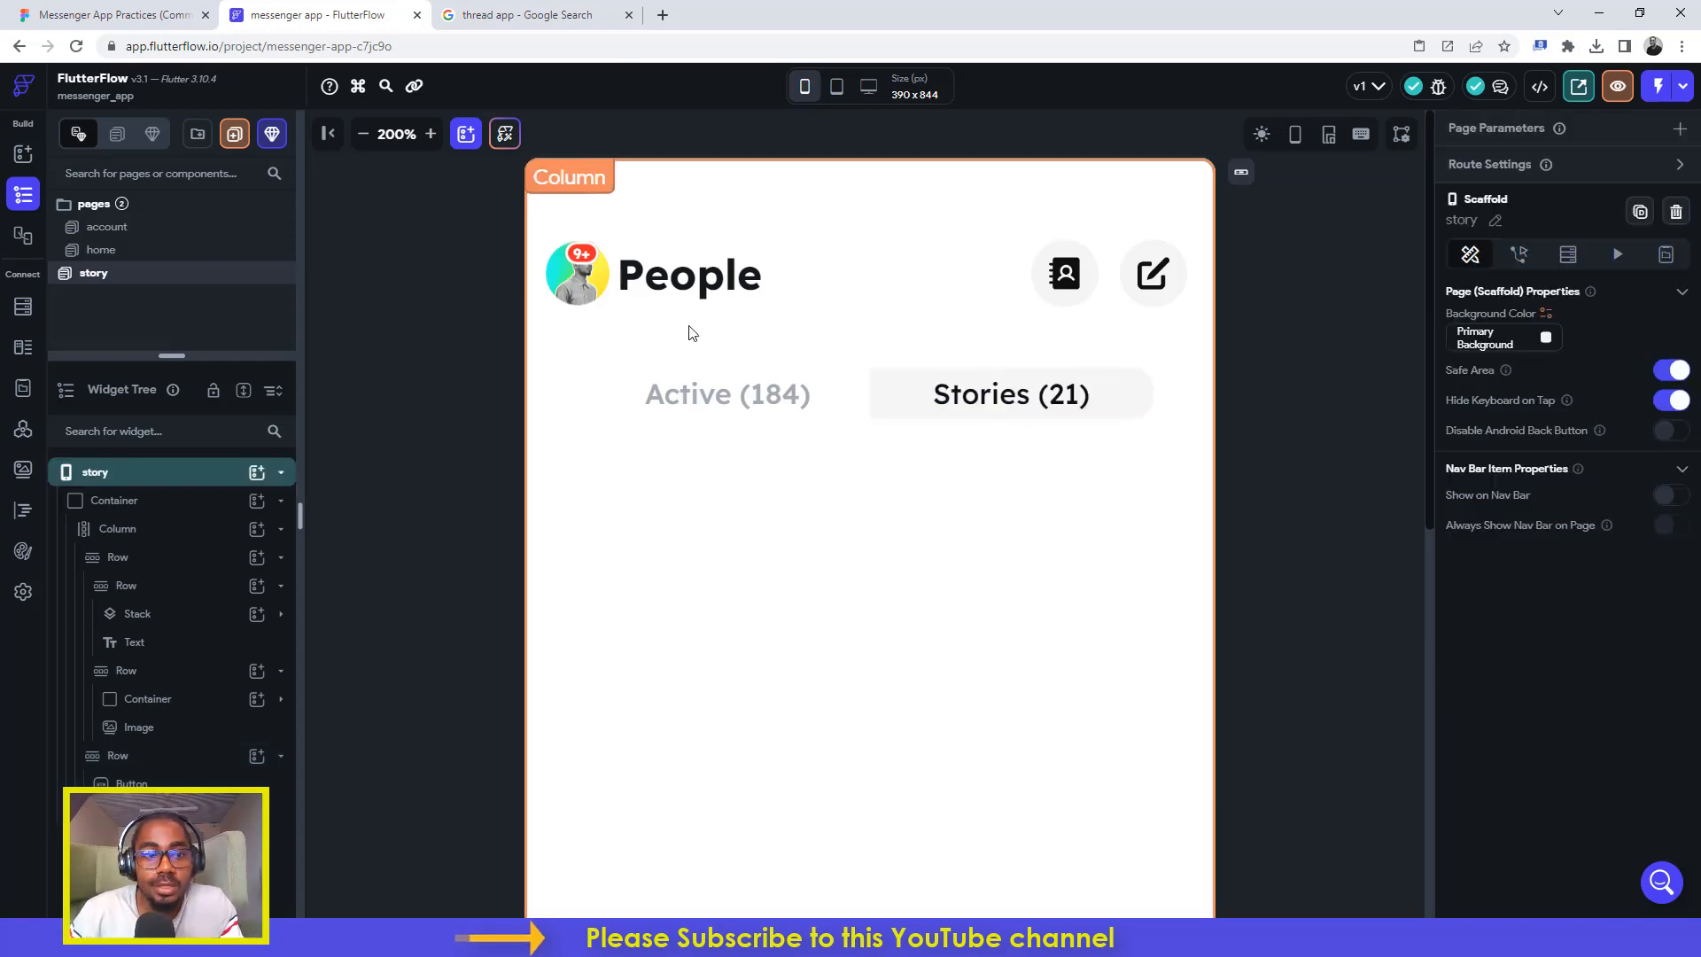
Step: Examine the two-column layout of story cards in the Figma design and compare it with the story page's column in FlutterFlow
{"action": "left_click", "coordinate": [36, 7]}
{"action": "scroll", "coordinate": [852, 501], "scroll_direction": "down", "scroll_amount": 1}
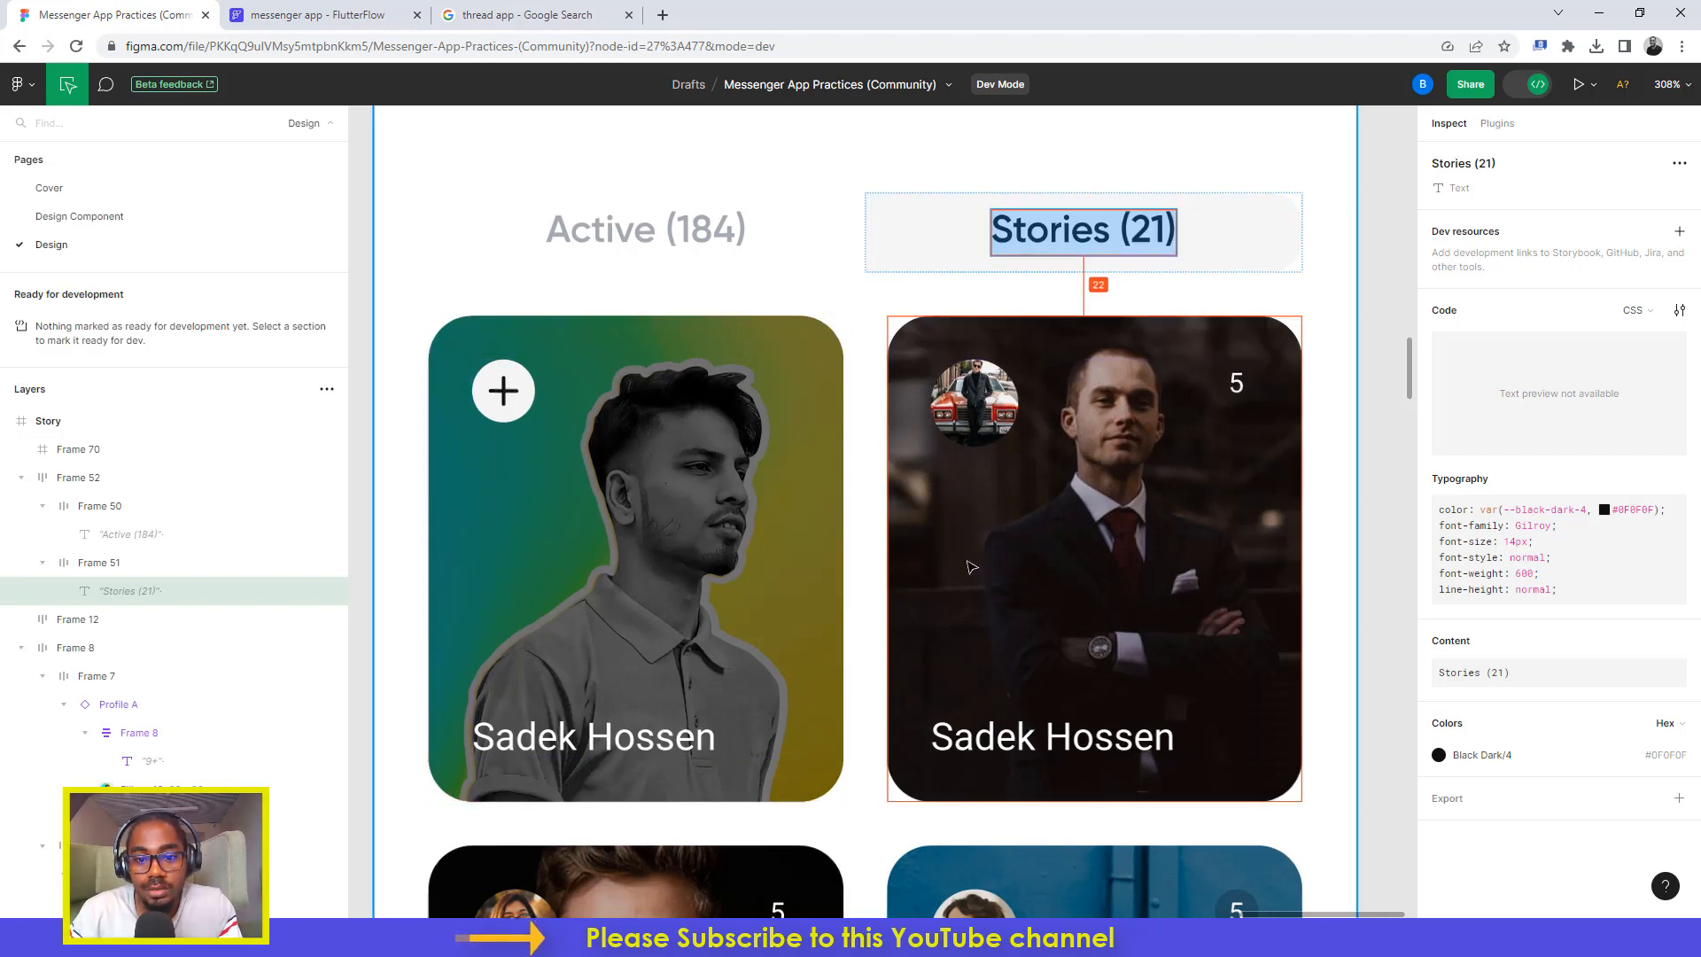
{"action": "scroll", "coordinate": [972, 567], "scroll_direction": "down", "scroll_amount": 5}
{"action": "scroll", "coordinate": [958, 563], "scroll_direction": "down", "scroll_amount": 3}
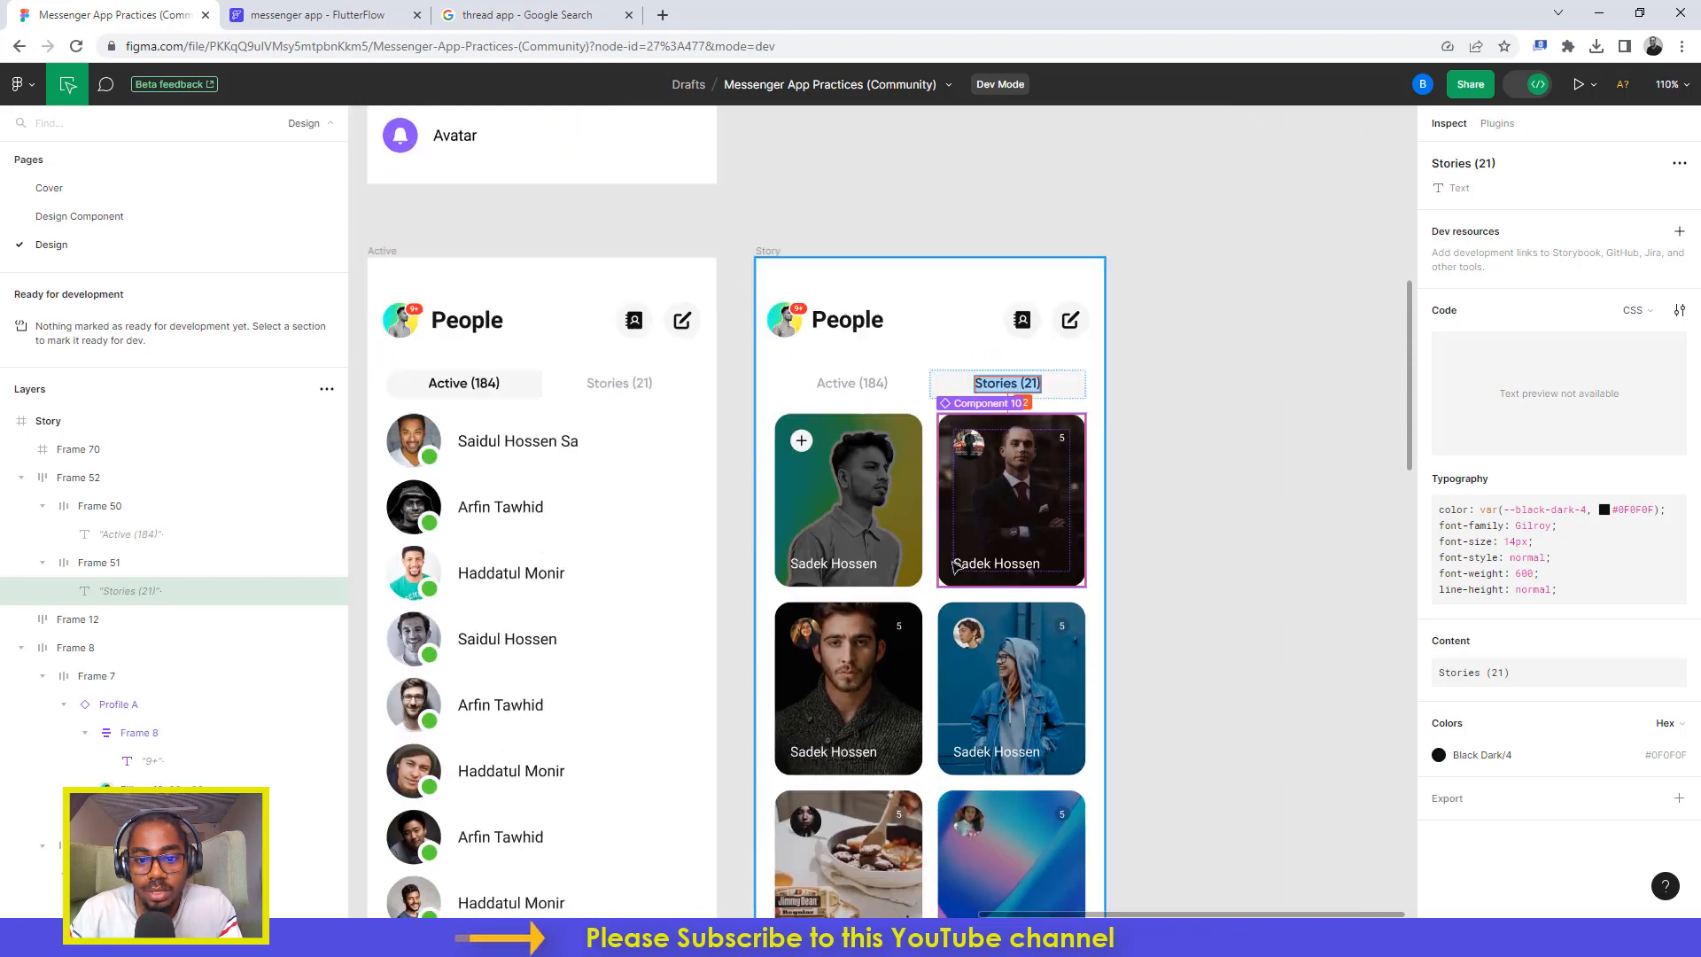
{"action": "scroll", "coordinate": [919, 426], "scroll_direction": "up", "scroll_amount": 3}
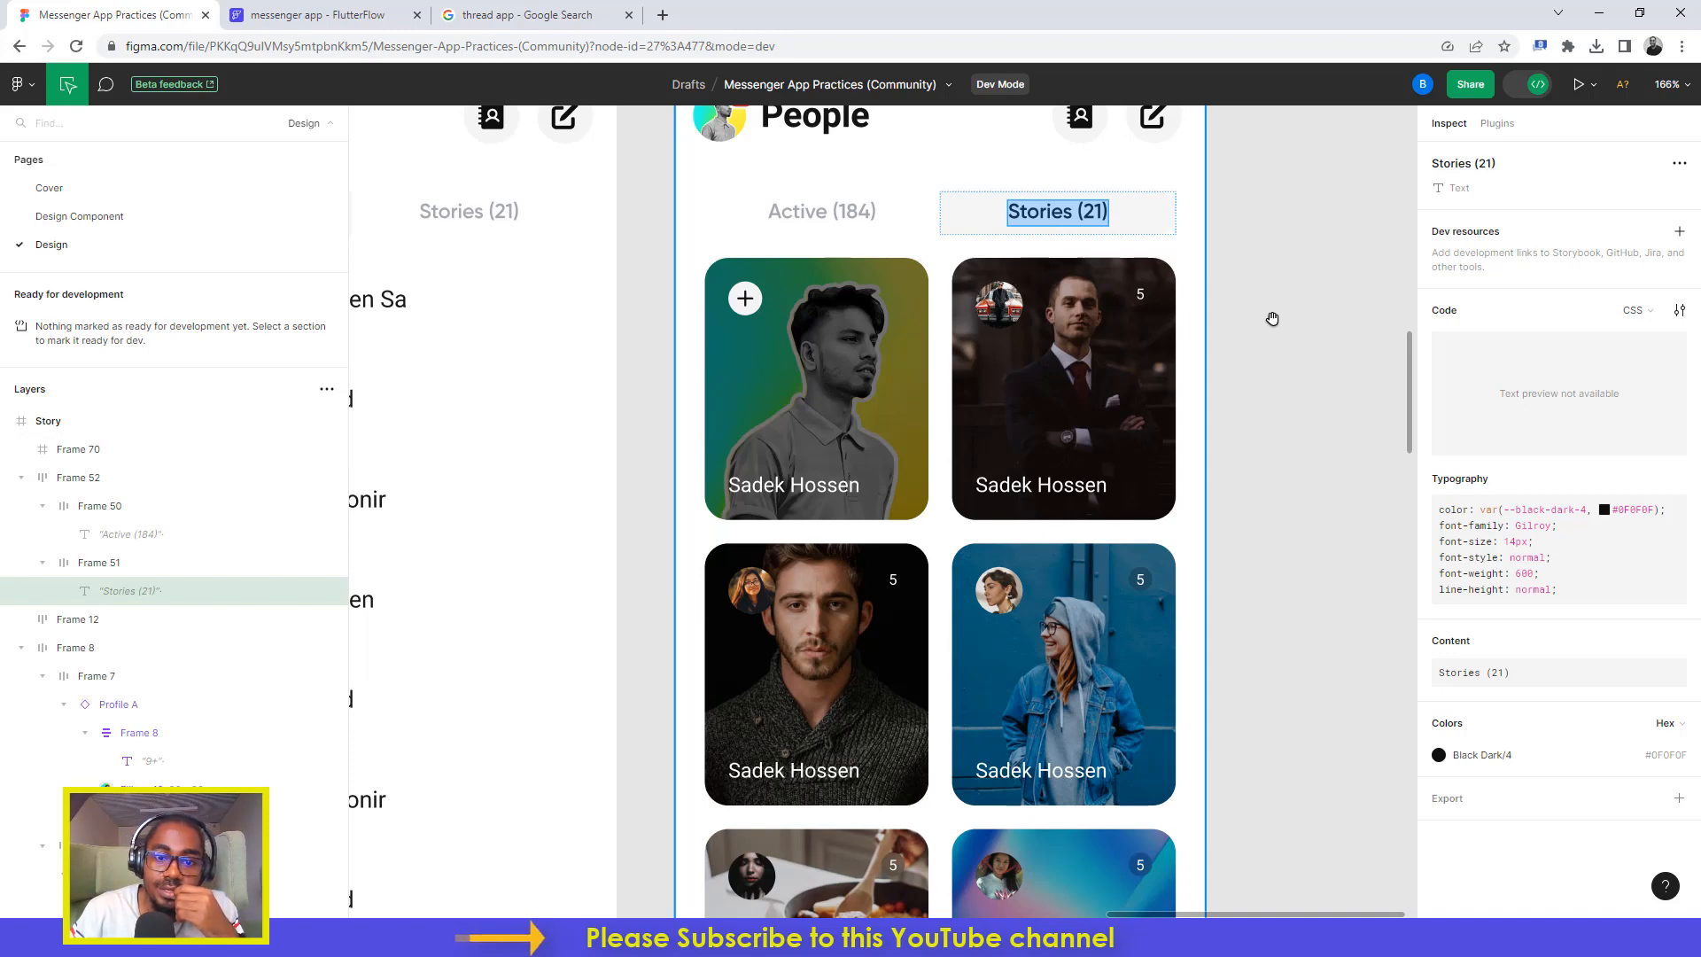
{"action": "left_click", "coordinate": [292, 11]}
{"action": "left_click", "coordinate": [785, 571]}
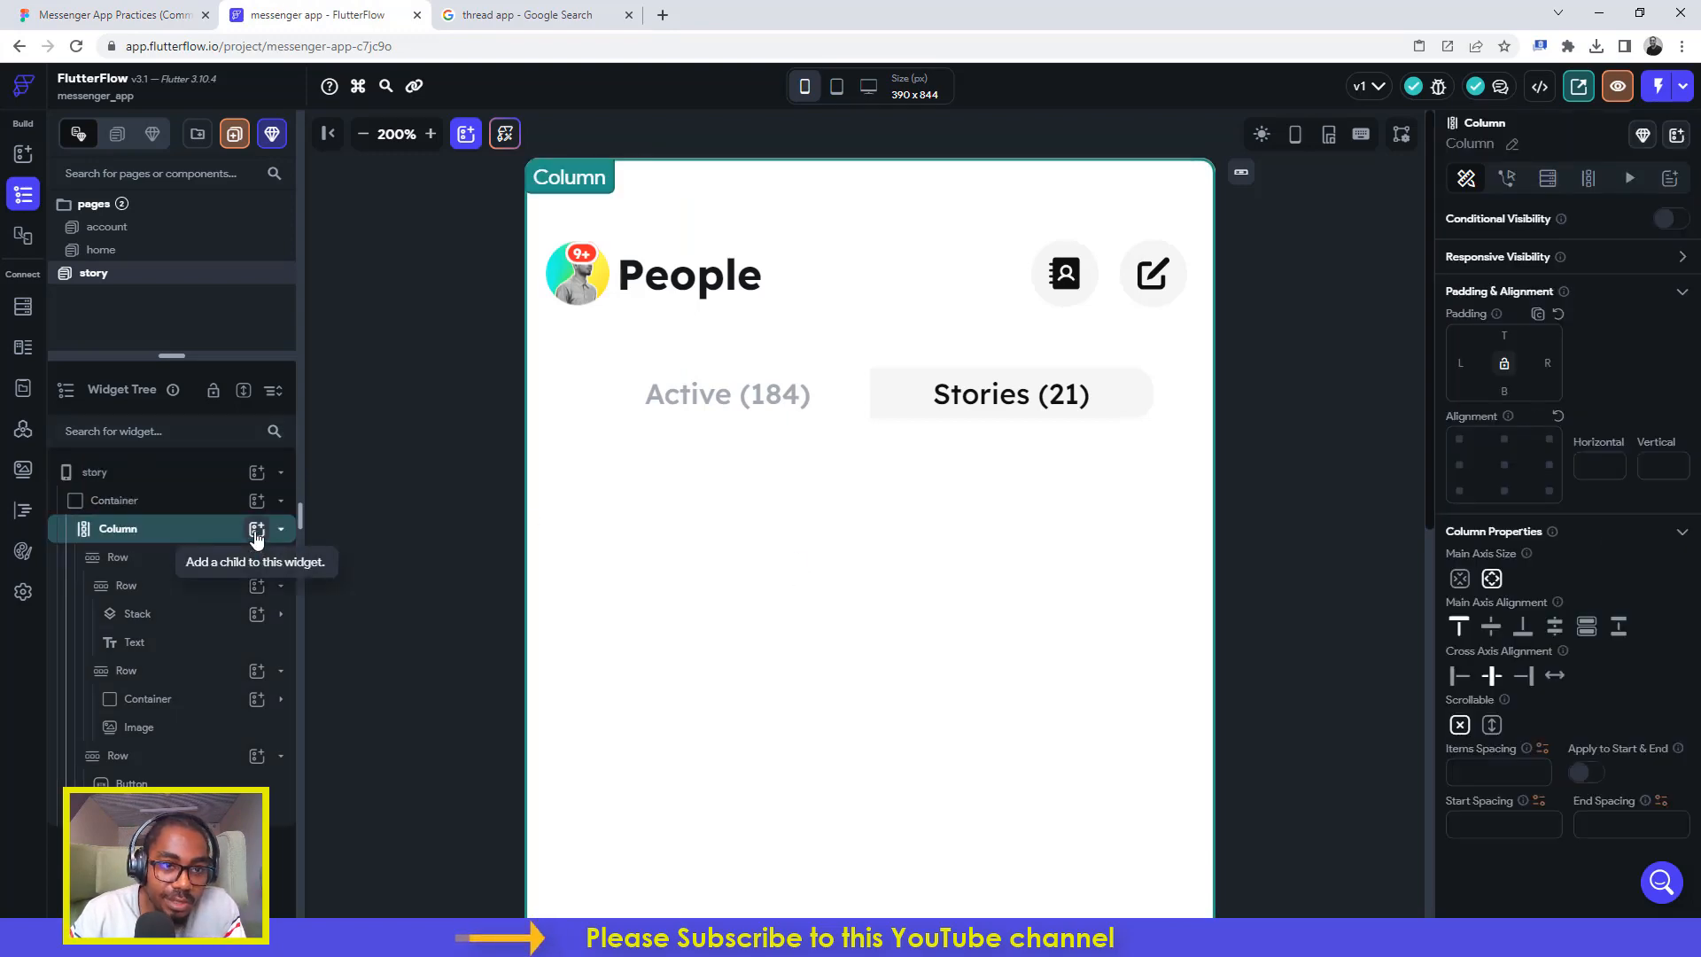
{"action": "left_click", "coordinate": [60, 10]}
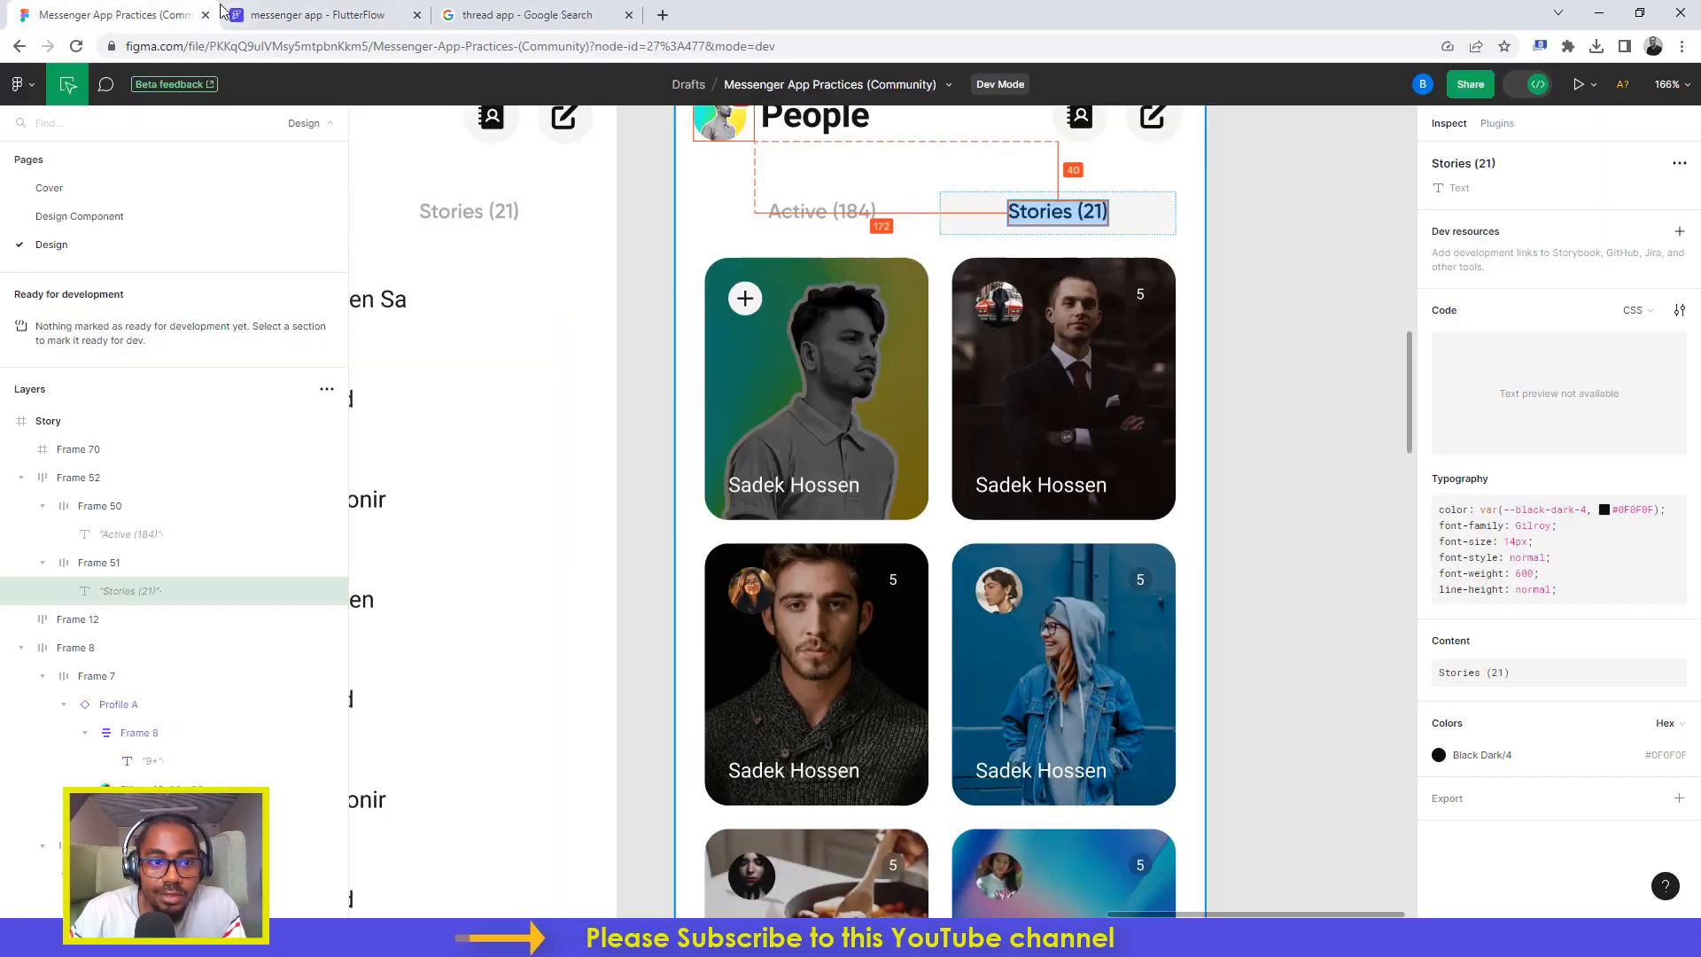
{"action": "left_click", "coordinate": [324, 15]}
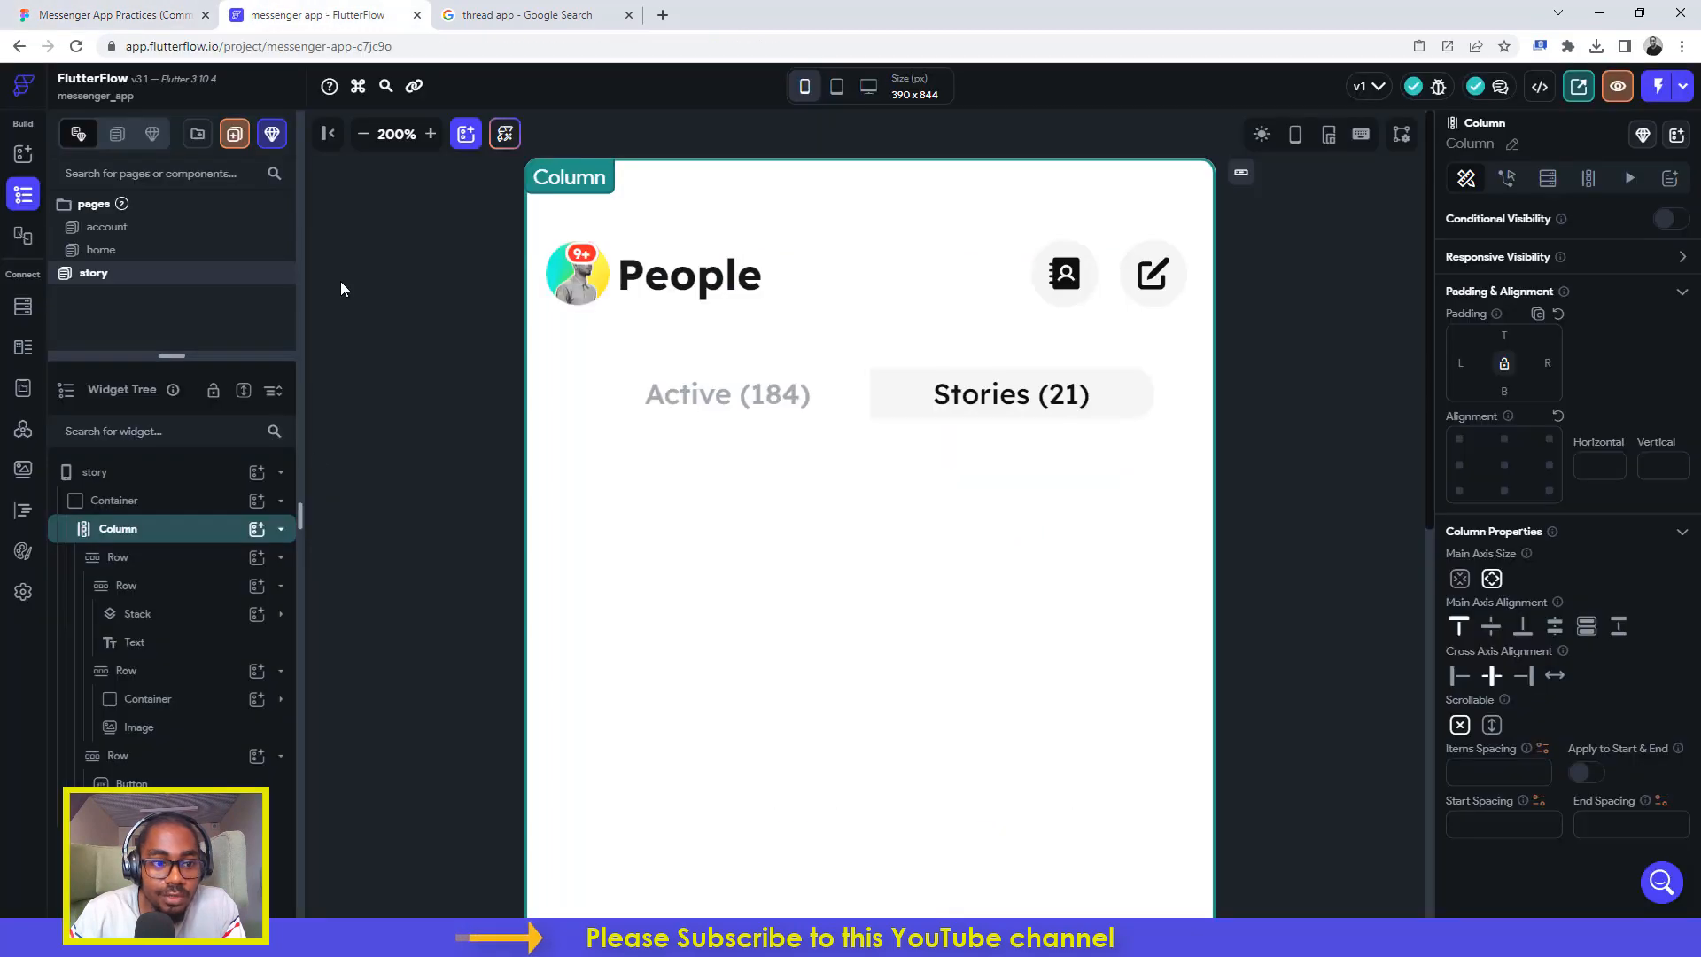
Step: Add a GridView to the story page's main column, below the Active and Stories buttons
{"action": "left_click", "coordinate": [257, 529]}
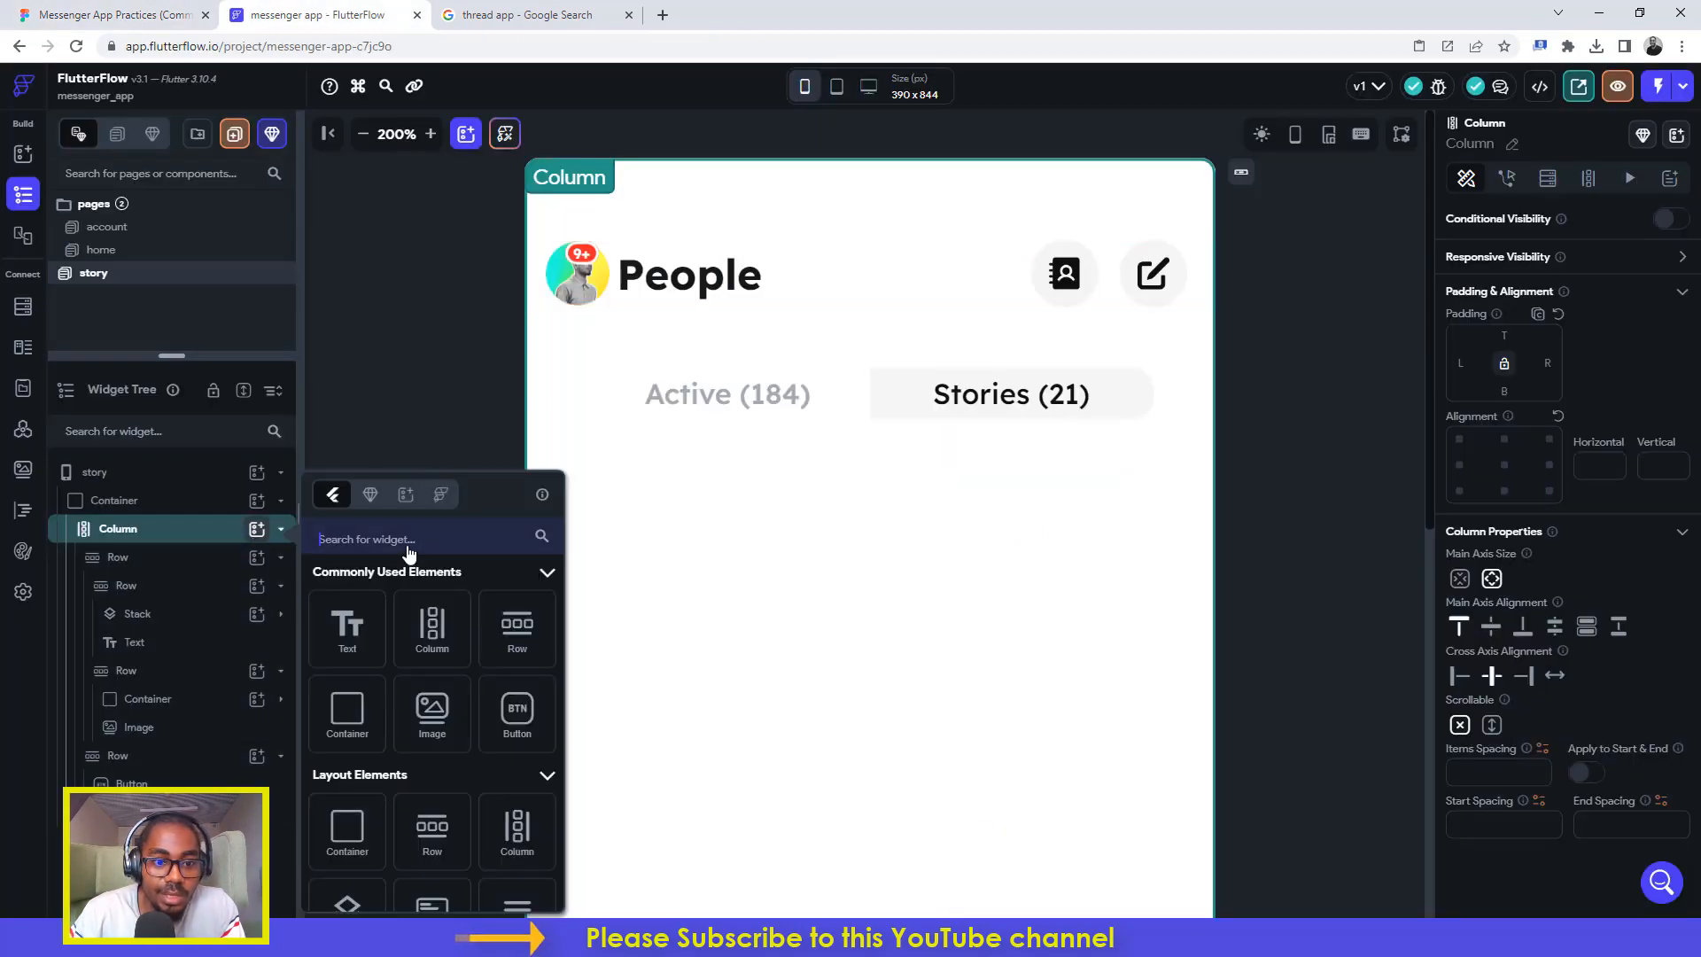
{"action": "type", "text": "cards"}
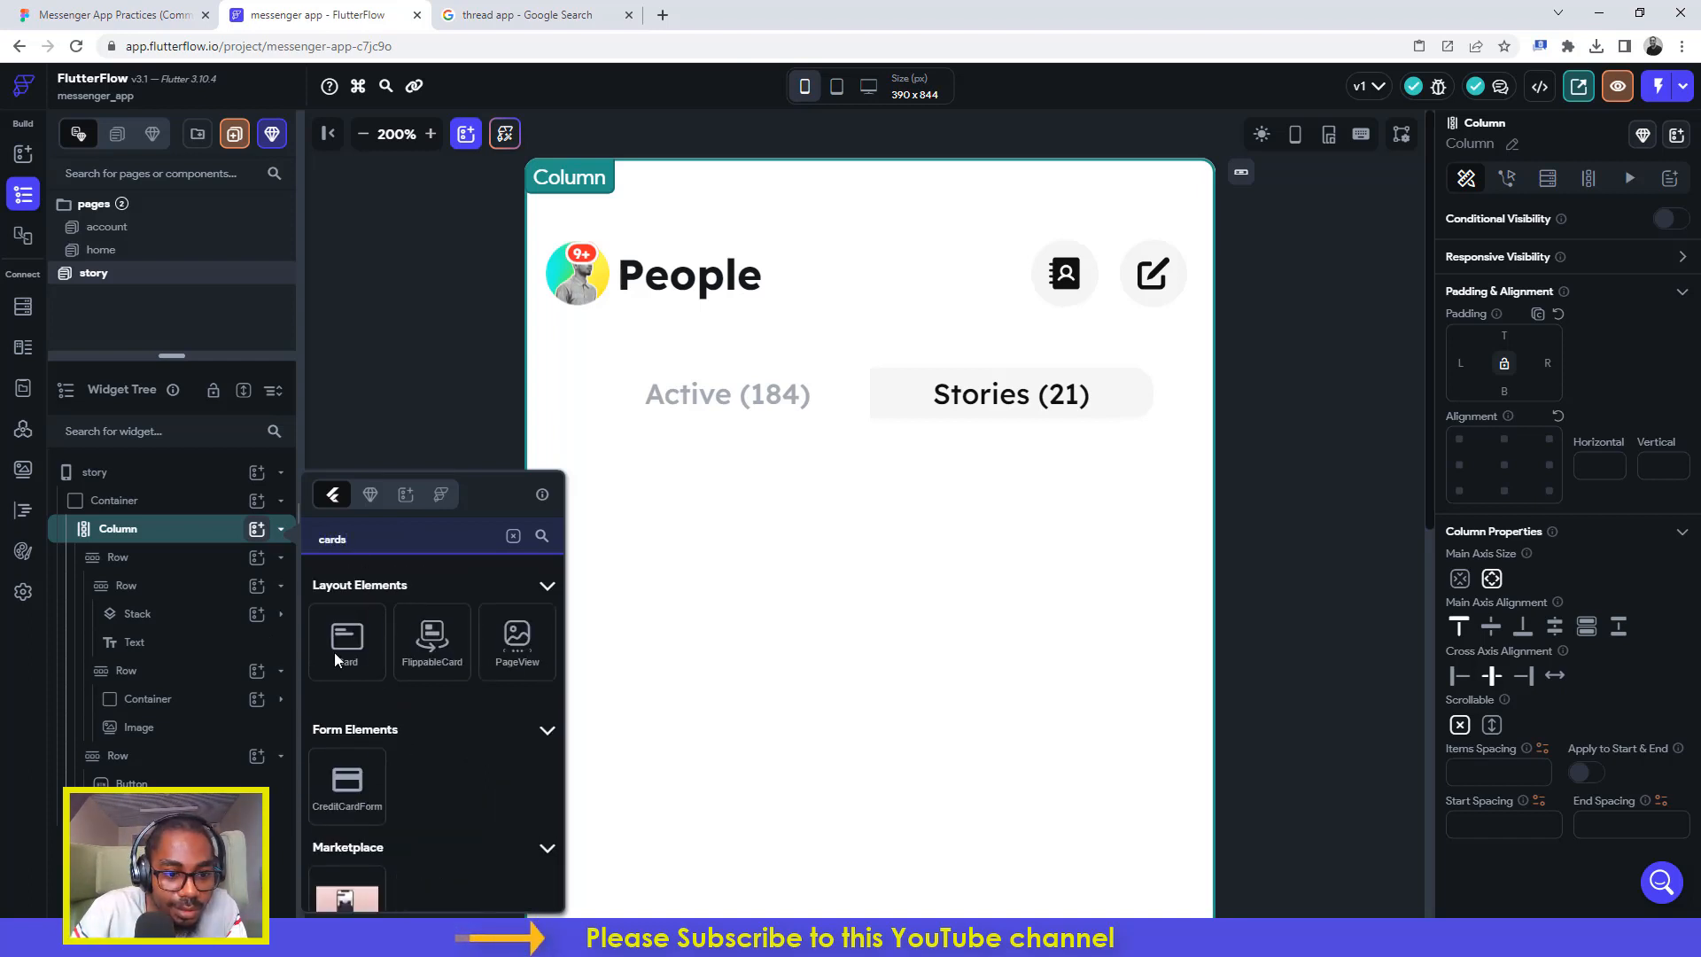
{"action": "scroll", "coordinate": [418, 689], "scroll_direction": "down", "scroll_amount": 3}
{"action": "scroll", "coordinate": [417, 677], "scroll_direction": "up", "scroll_amount": 3}
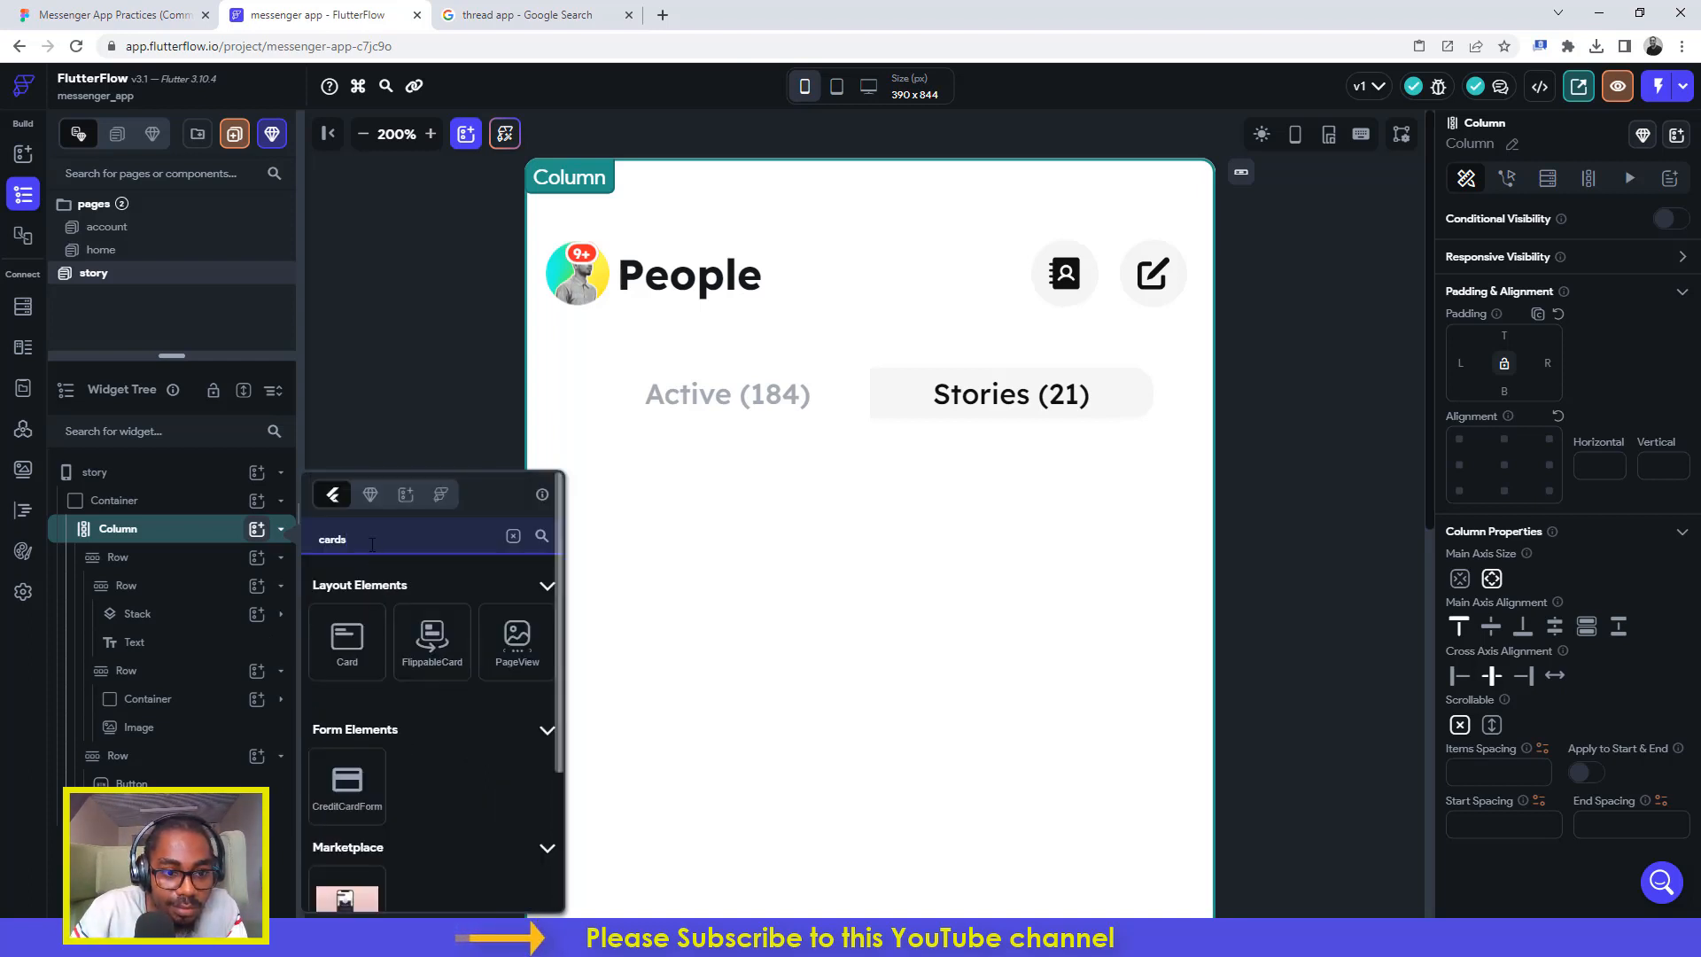
{"action": "left_click_drag", "start_coordinate": [372, 544], "coordinate": [305, 538]}
{"action": "type", "text": "grid"}
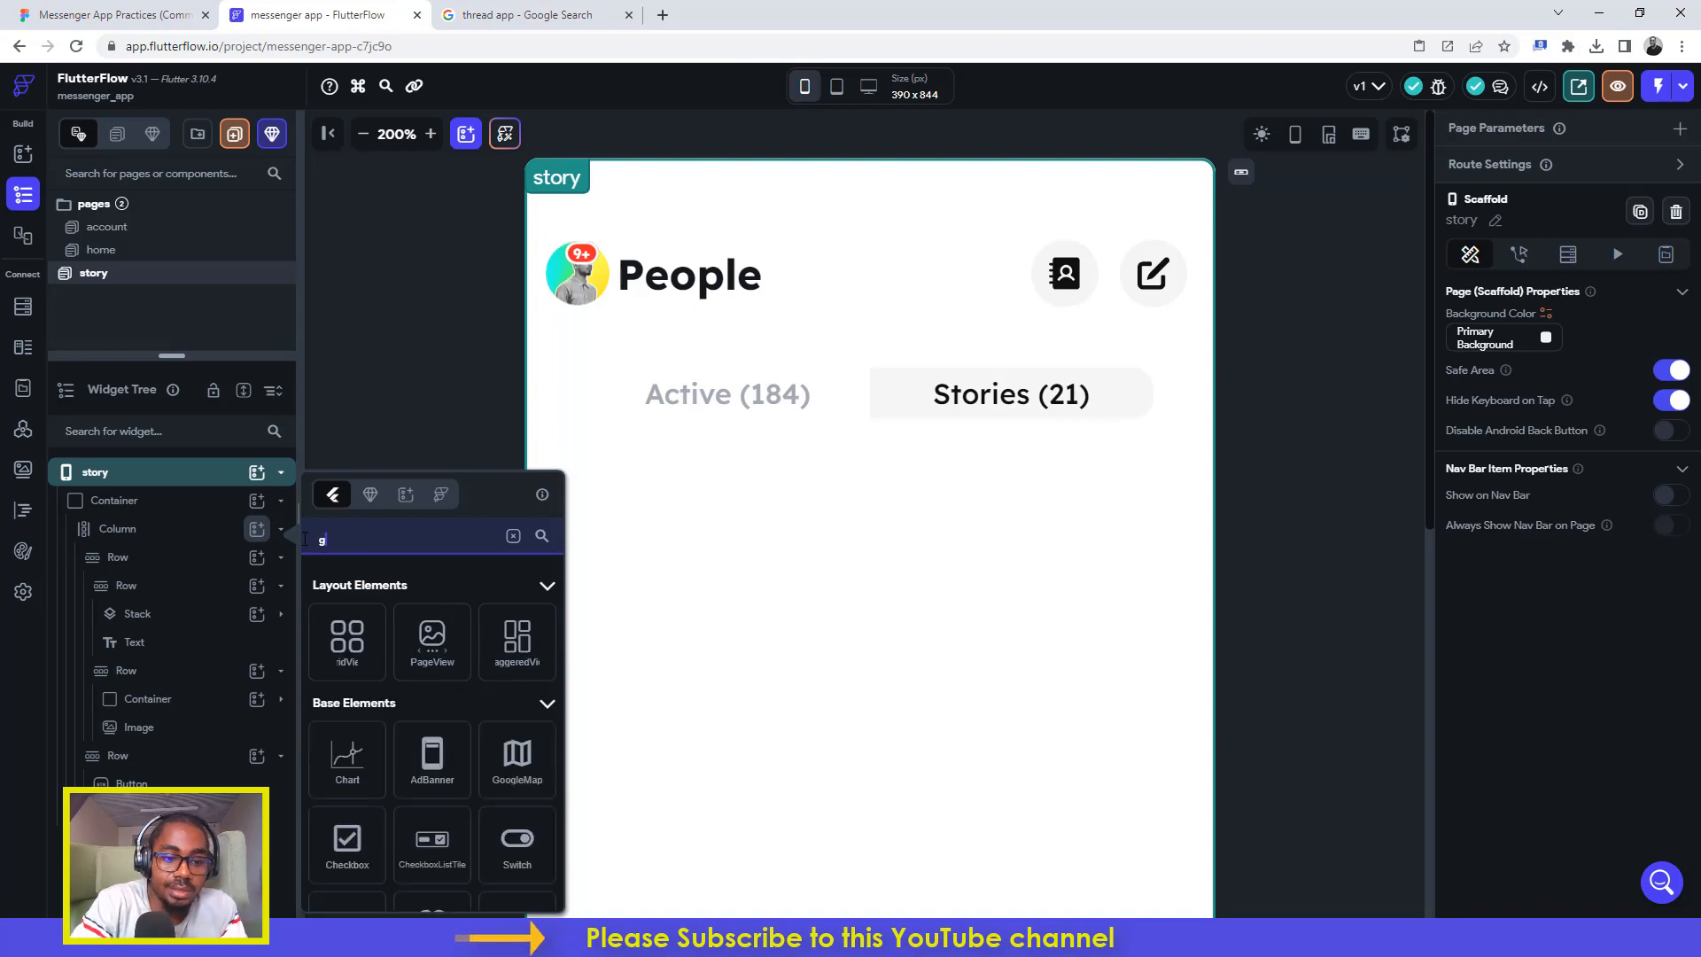
{"action": "left_click", "coordinate": [346, 641]}
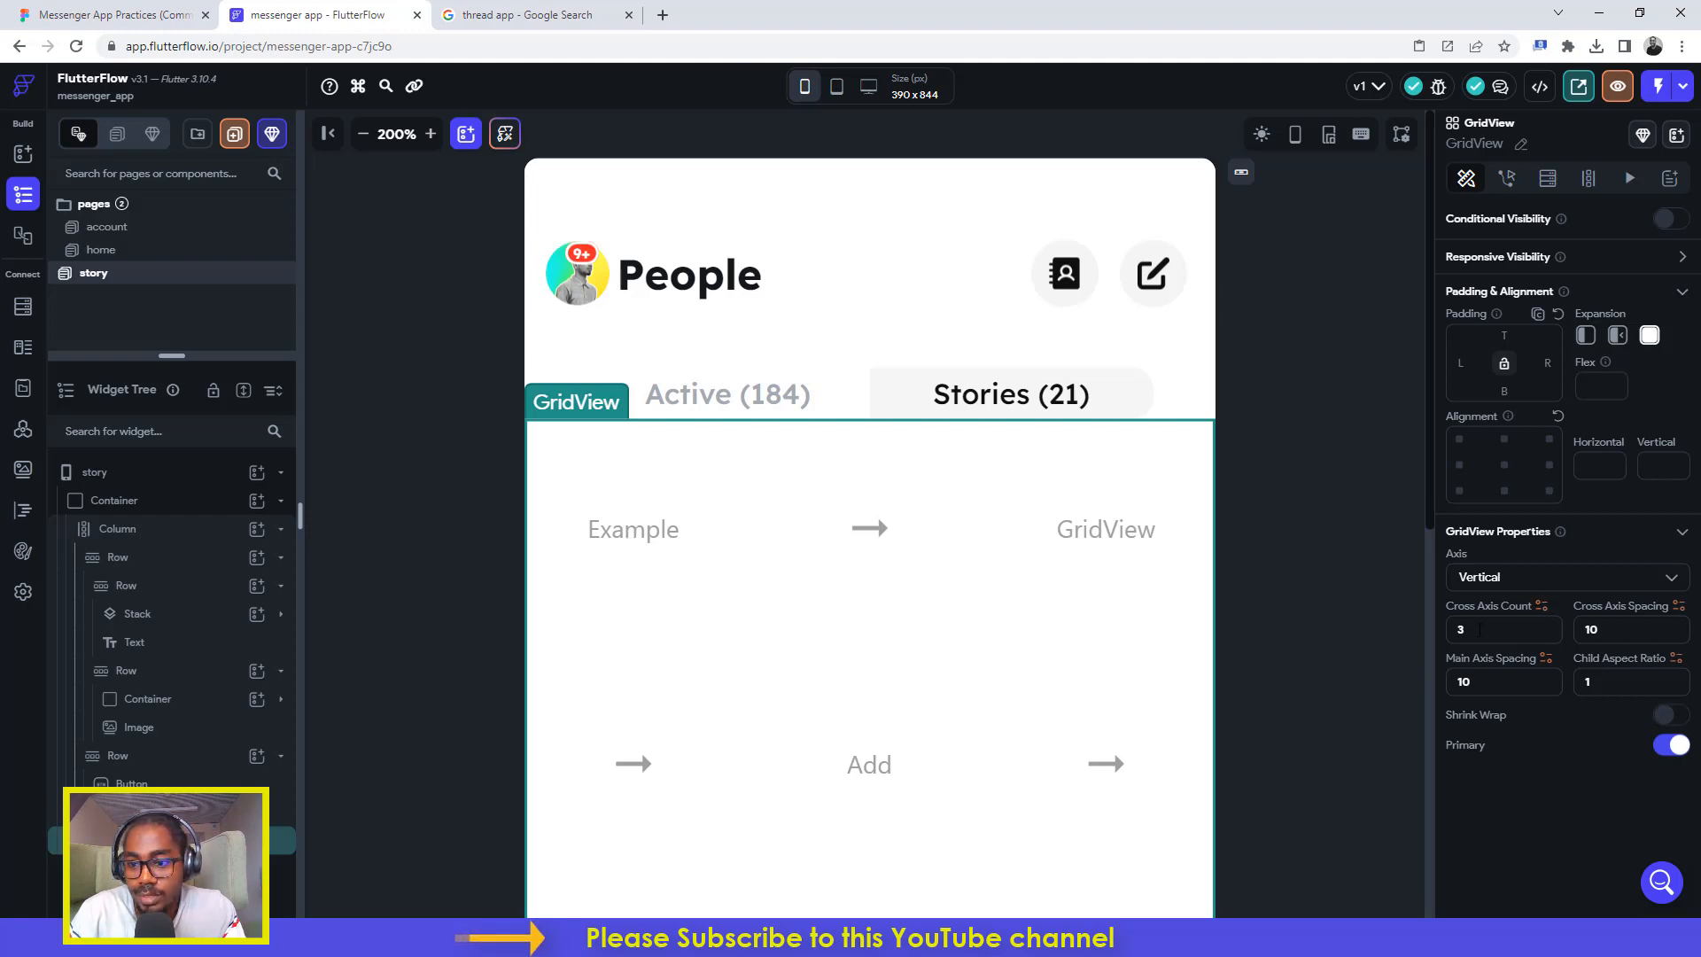
Step: Set the GridView's cross axis count to 2 and open the choice of widgets to add inside it
{"action": "key", "text": "BackSpace"}
{"action": "type", "text": "2"}
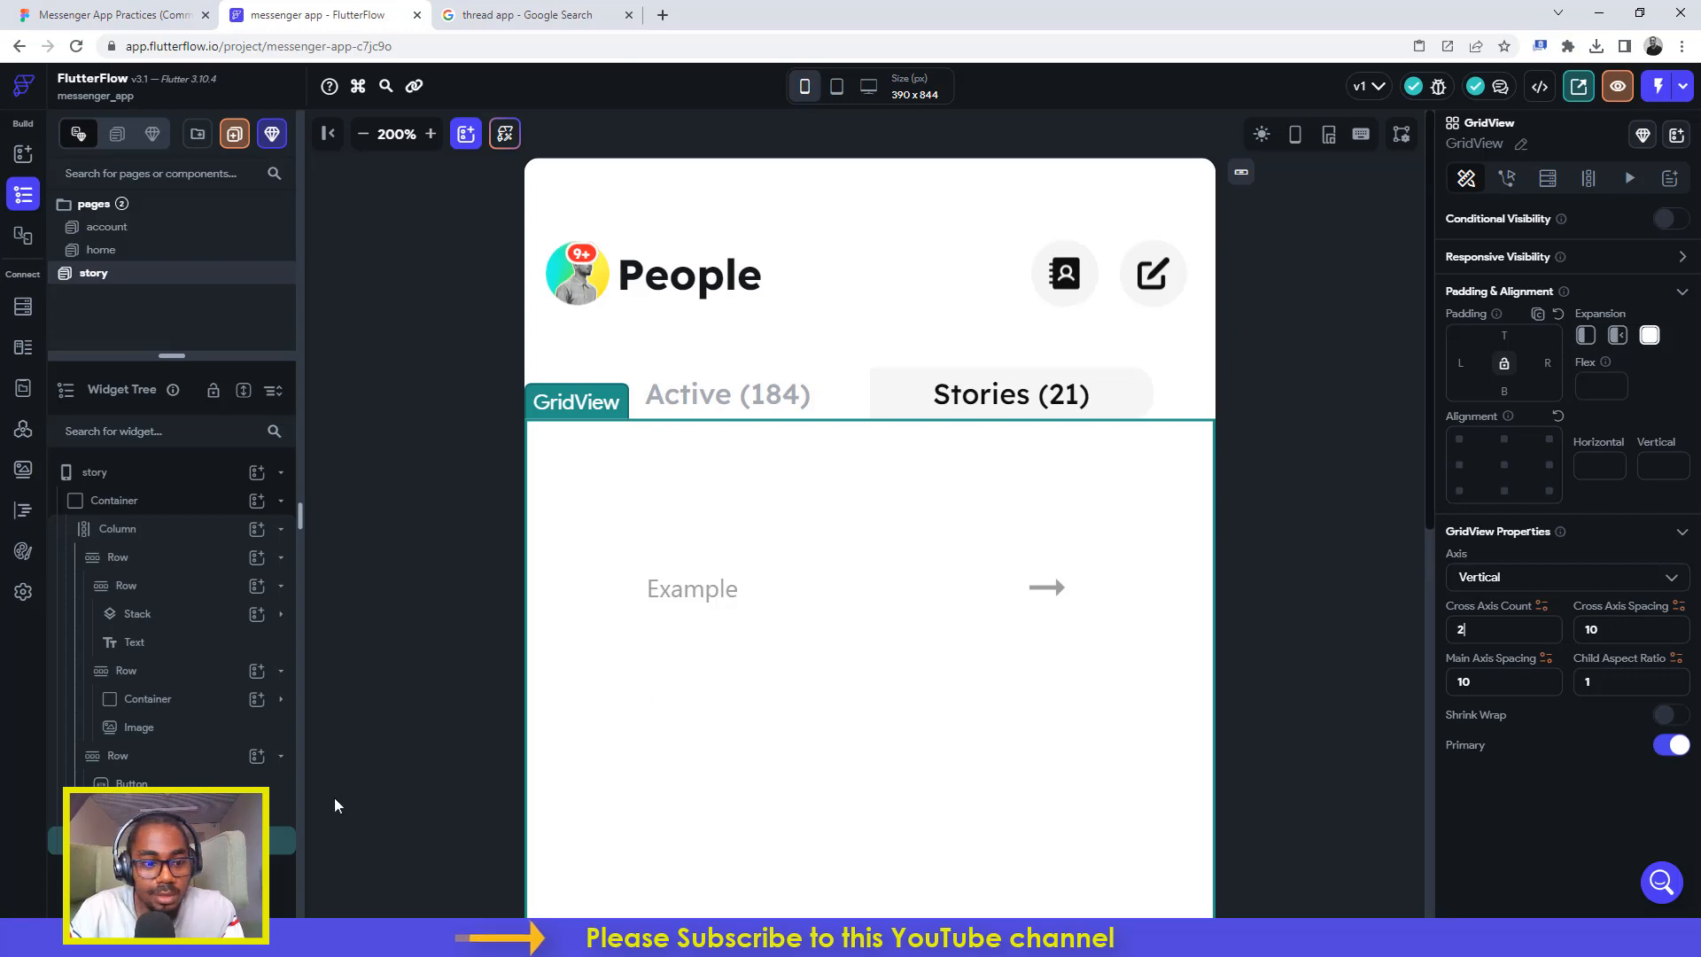
{"action": "left_click", "coordinate": [257, 841]}
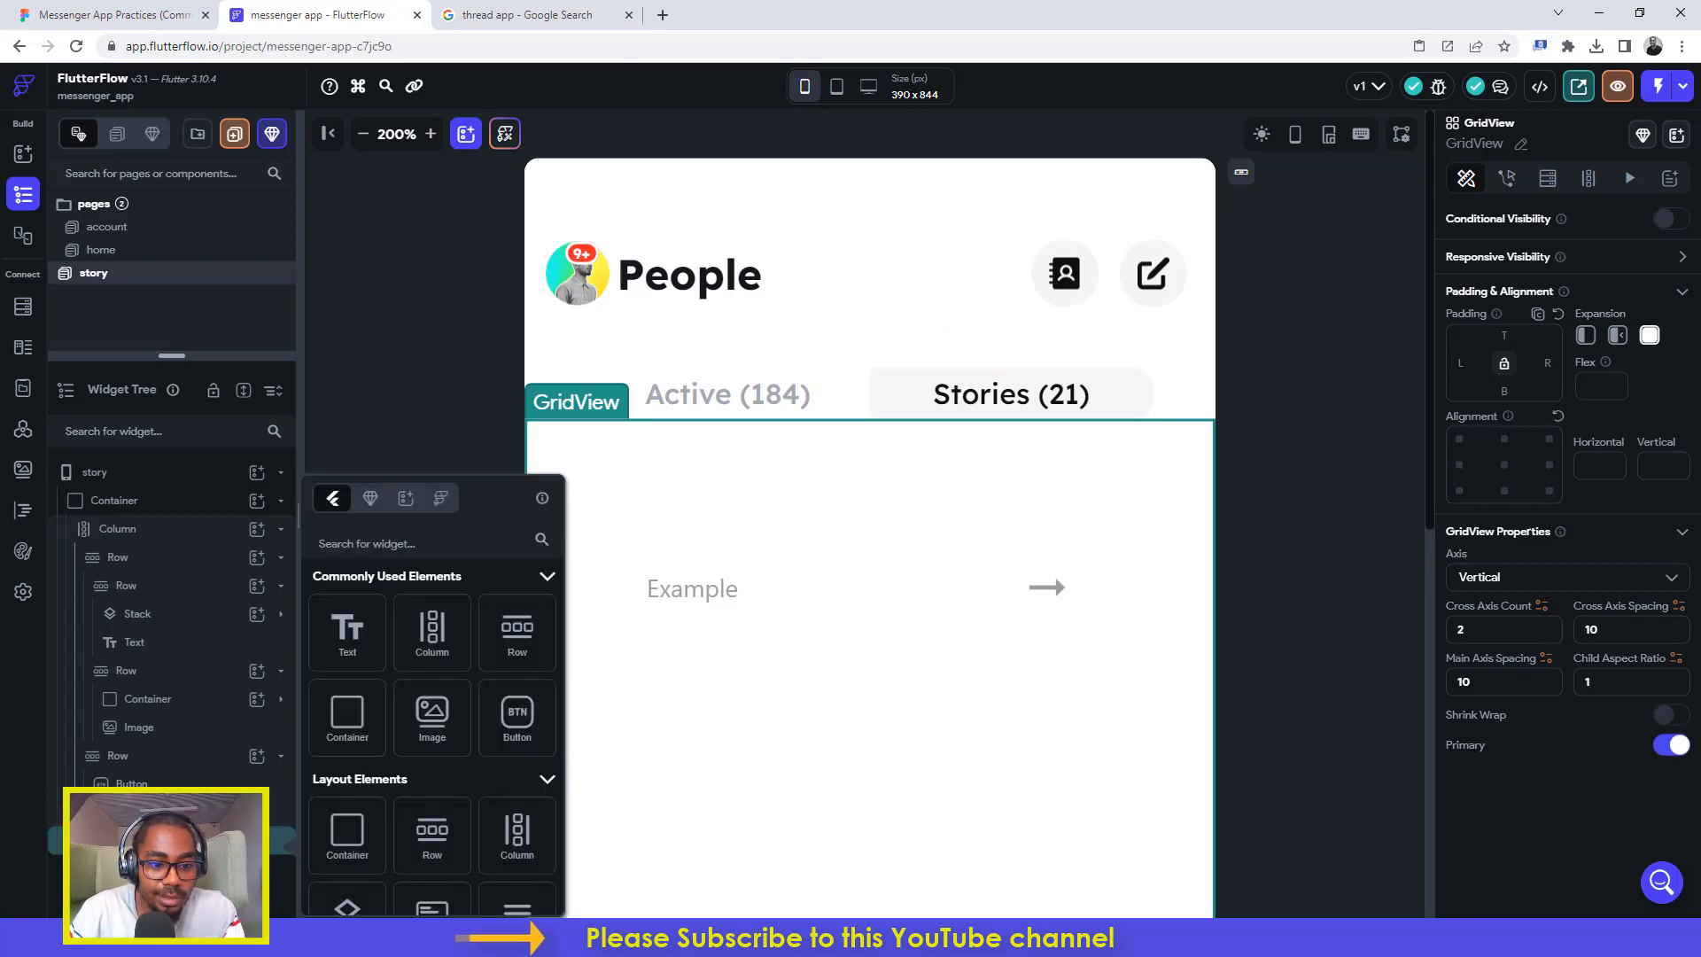
Step: In Figma, export the first story card, Component 10, as a PNG at 3x scale
{"action": "left_click", "coordinate": [61, 11]}
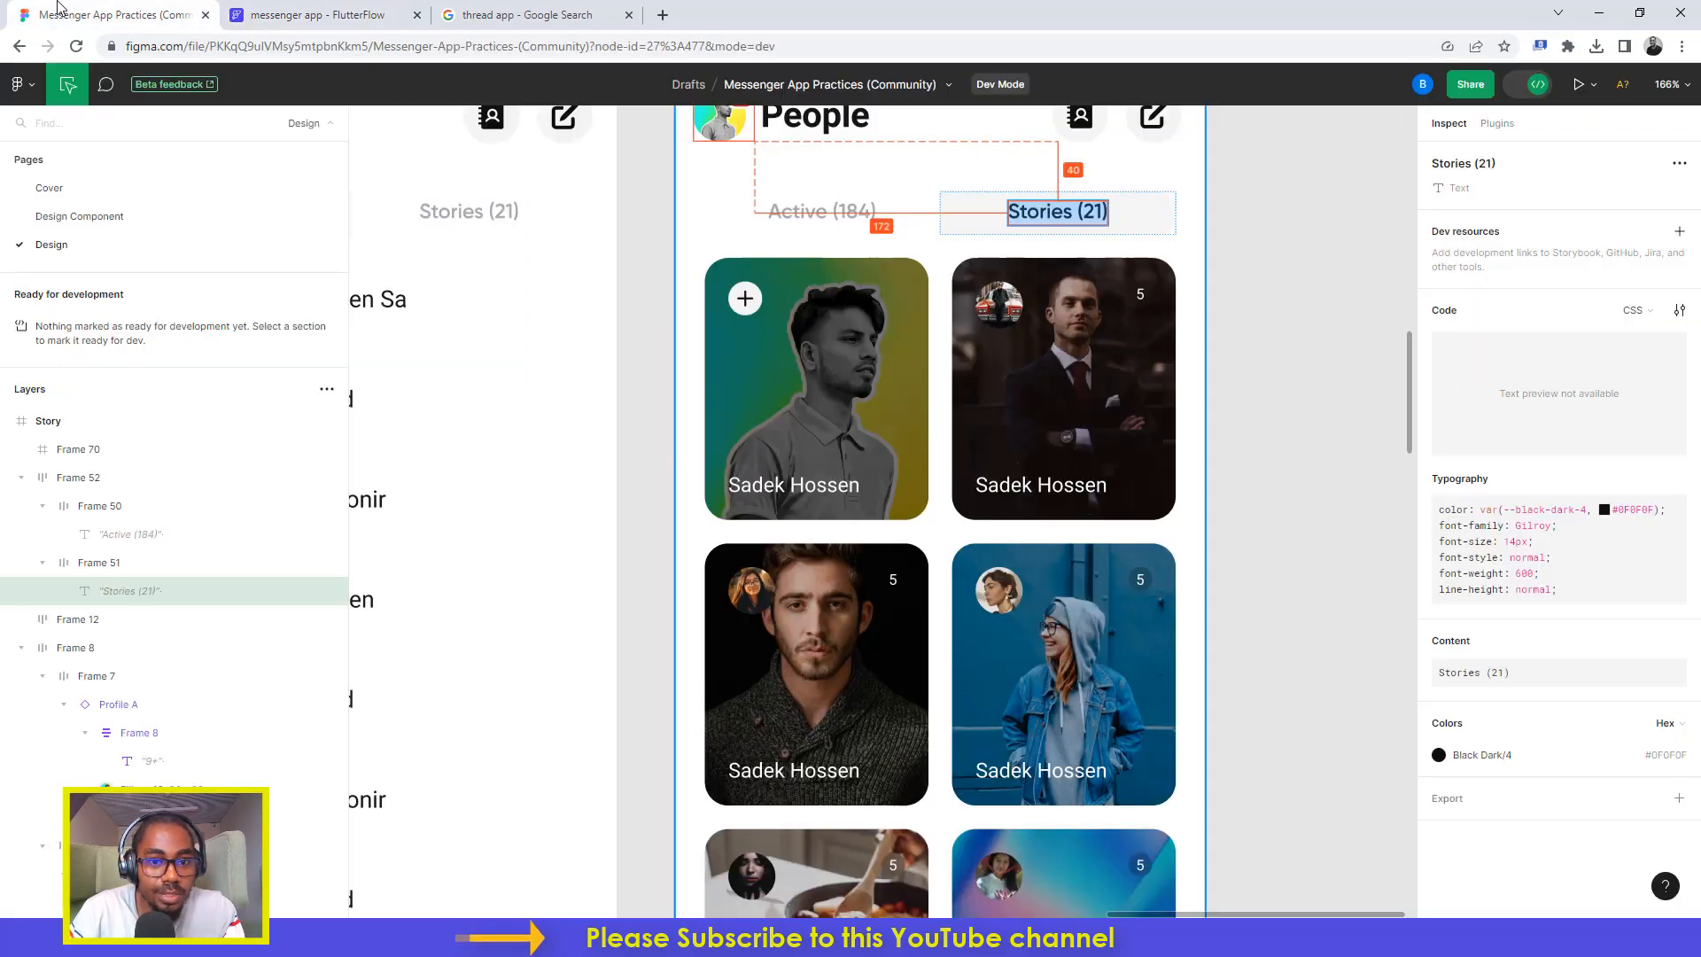
{"action": "left_click", "coordinate": [809, 268]}
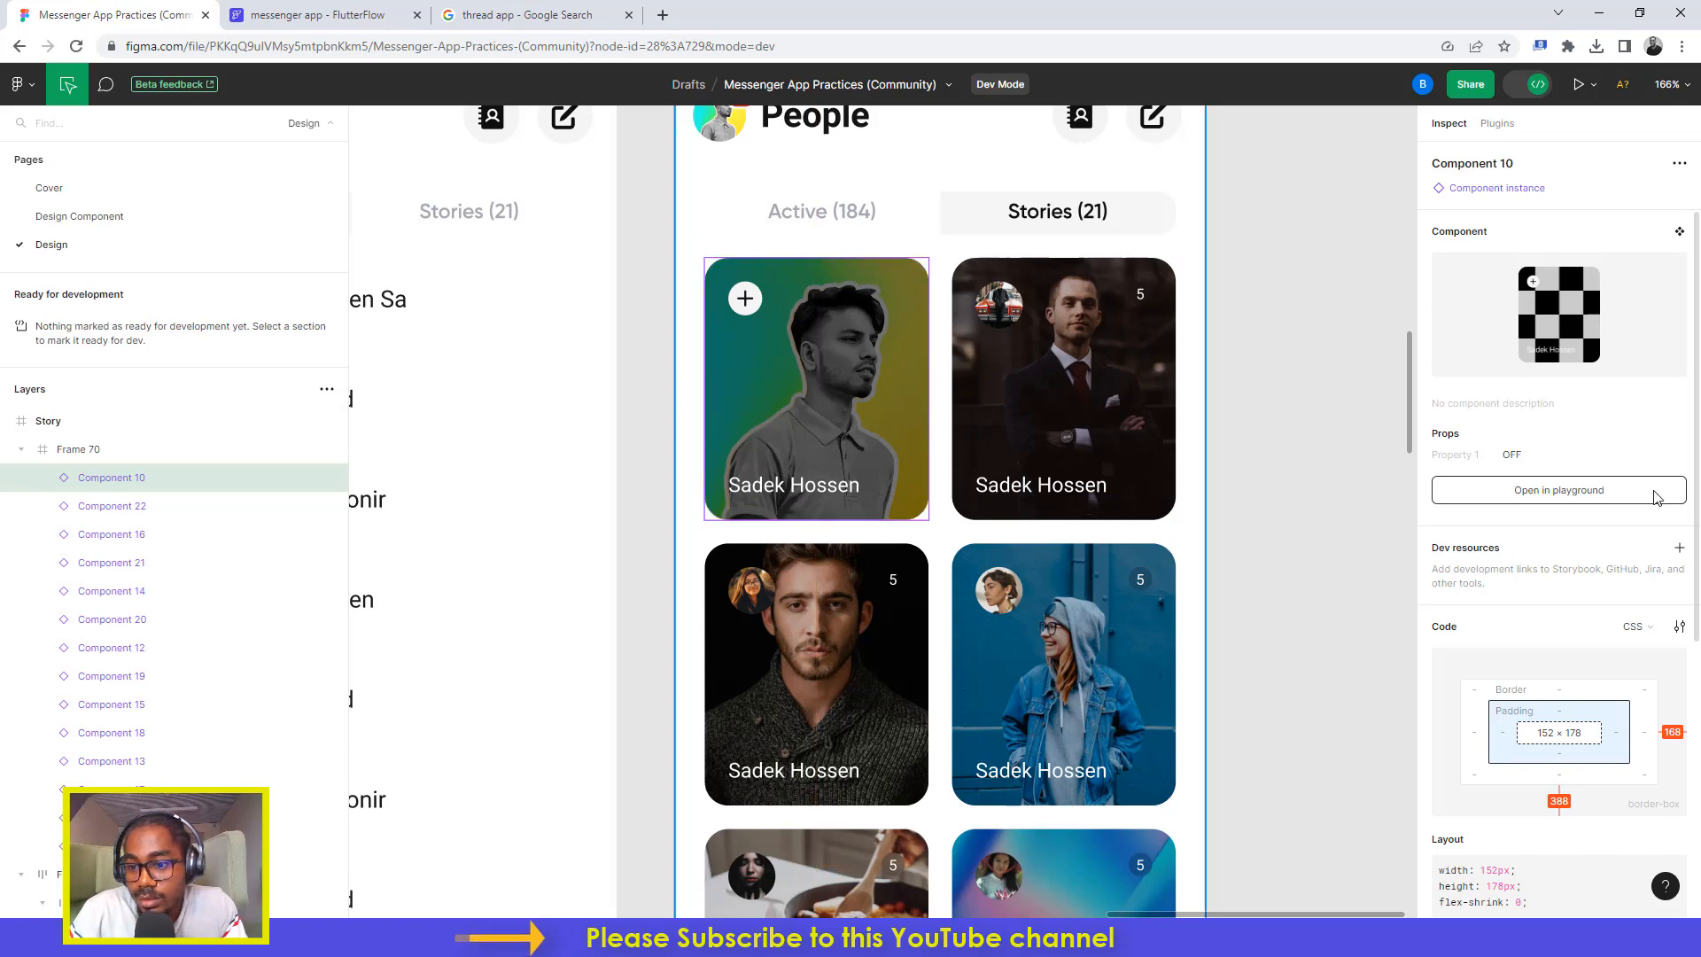
{"action": "scroll", "coordinate": [1648, 496], "scroll_direction": "down", "scroll_amount": 5}
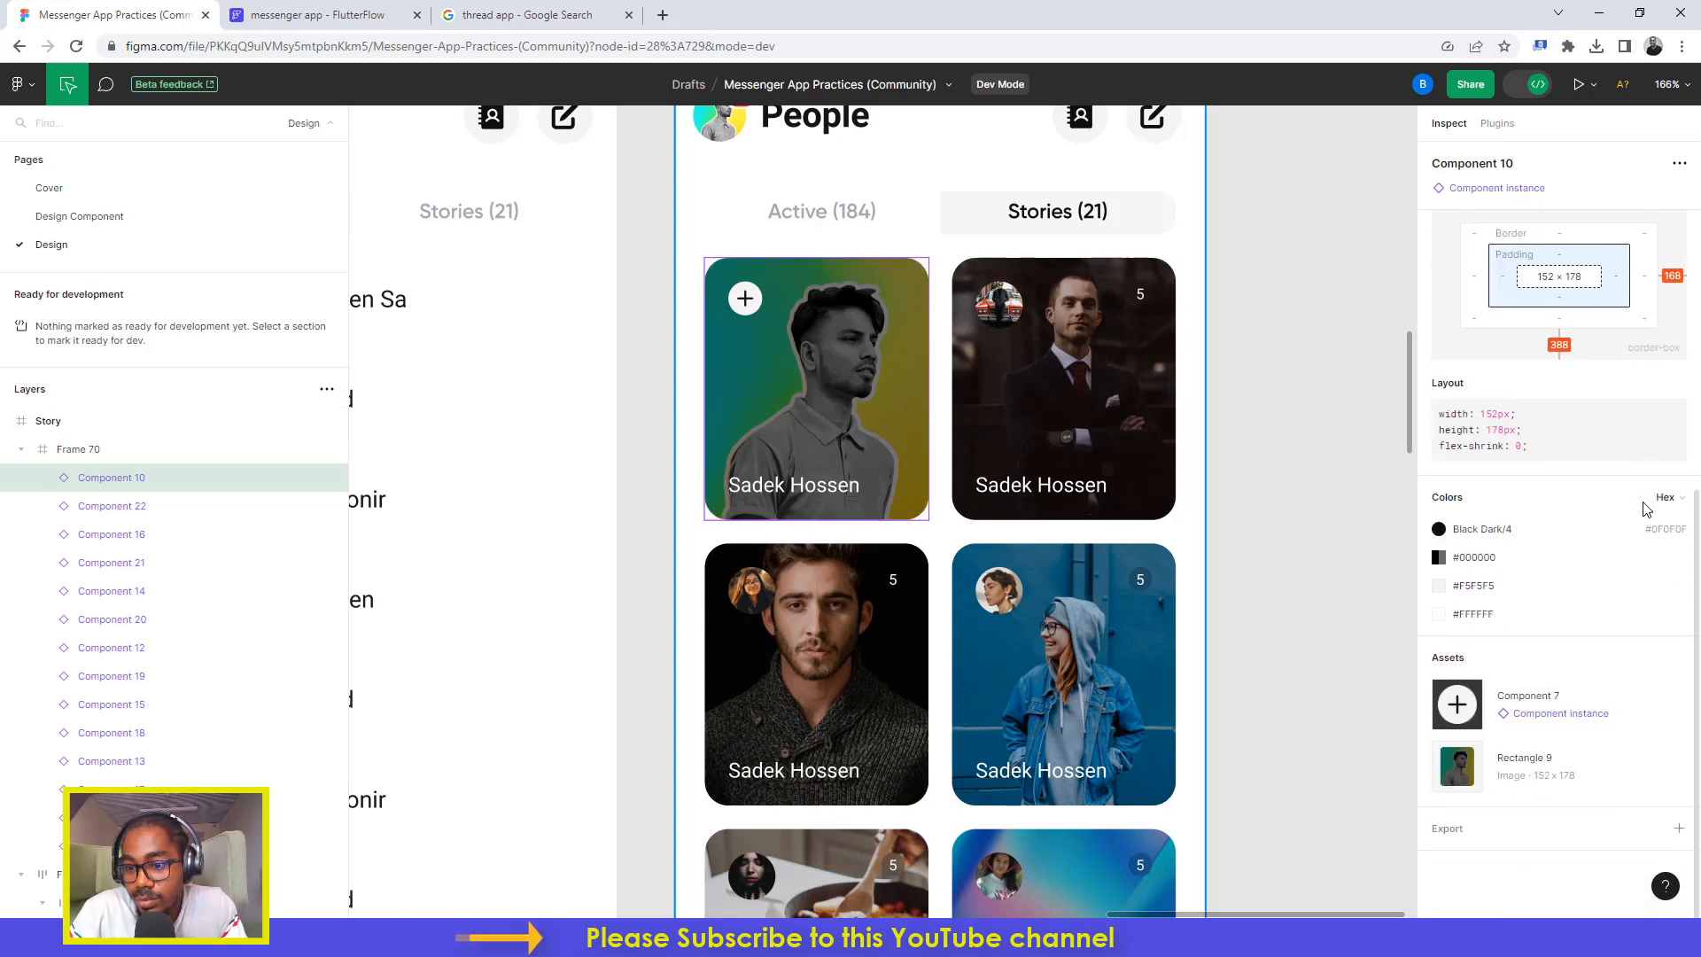
{"action": "left_click", "coordinate": [1490, 838]}
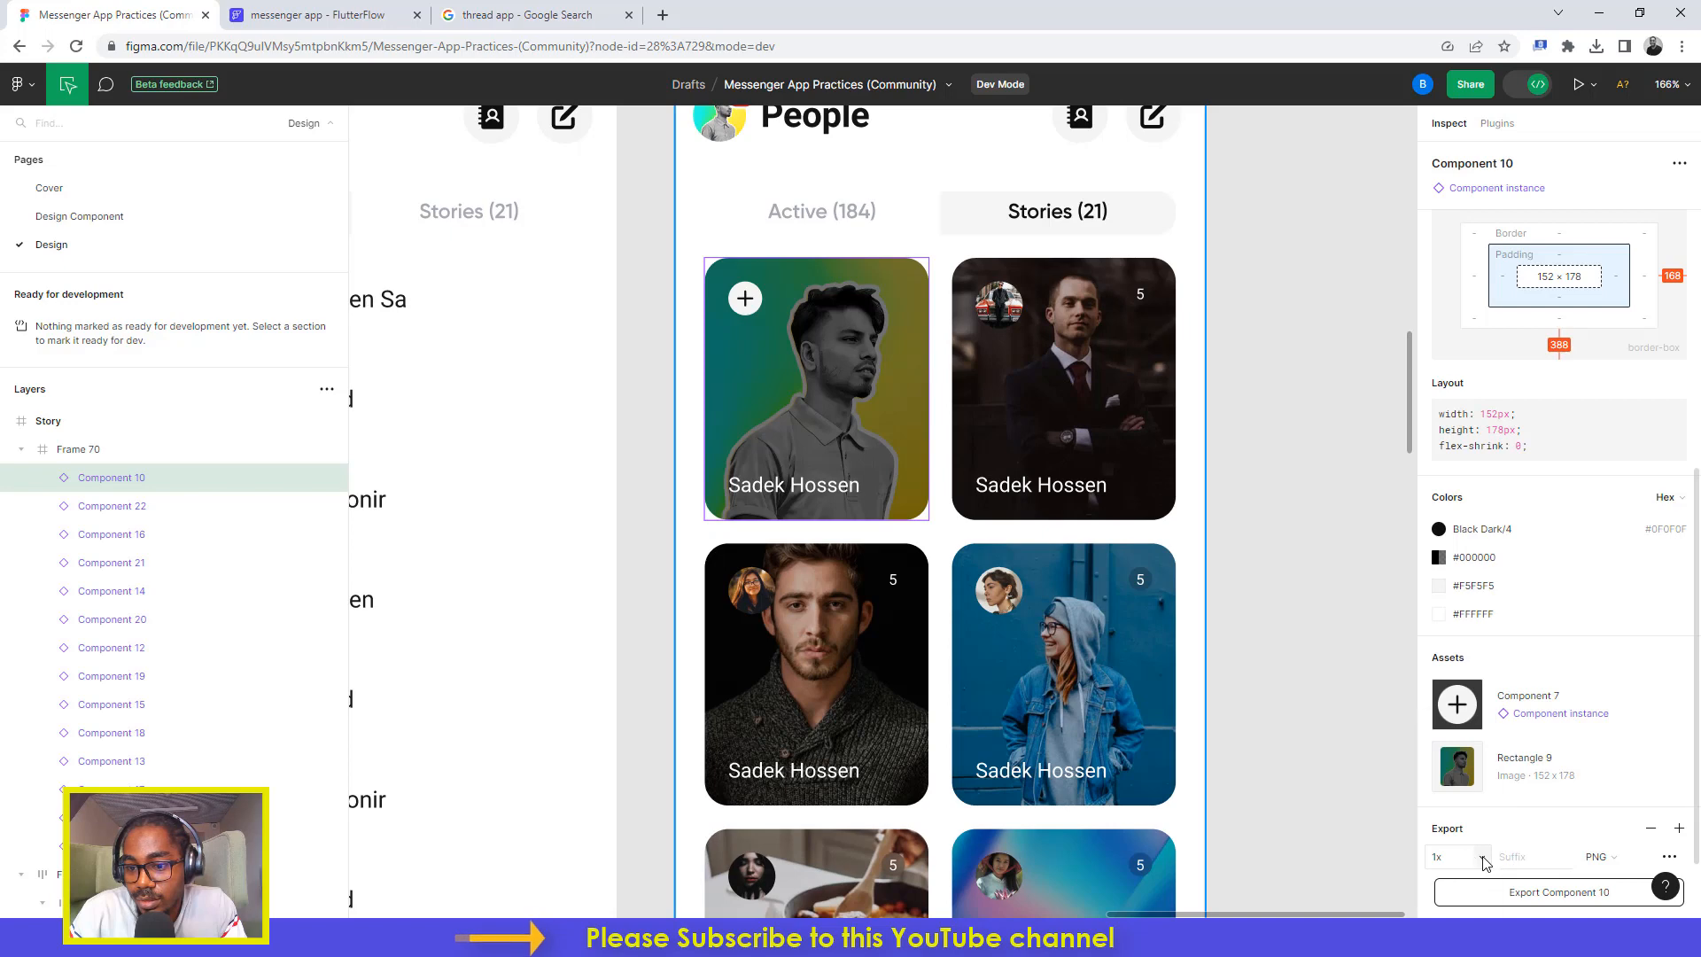
{"action": "left_click", "coordinate": [1486, 856]}
{"action": "left_click", "coordinate": [1469, 842]}
{"action": "scroll", "coordinate": [1497, 824], "scroll_direction": "down", "scroll_amount": 1}
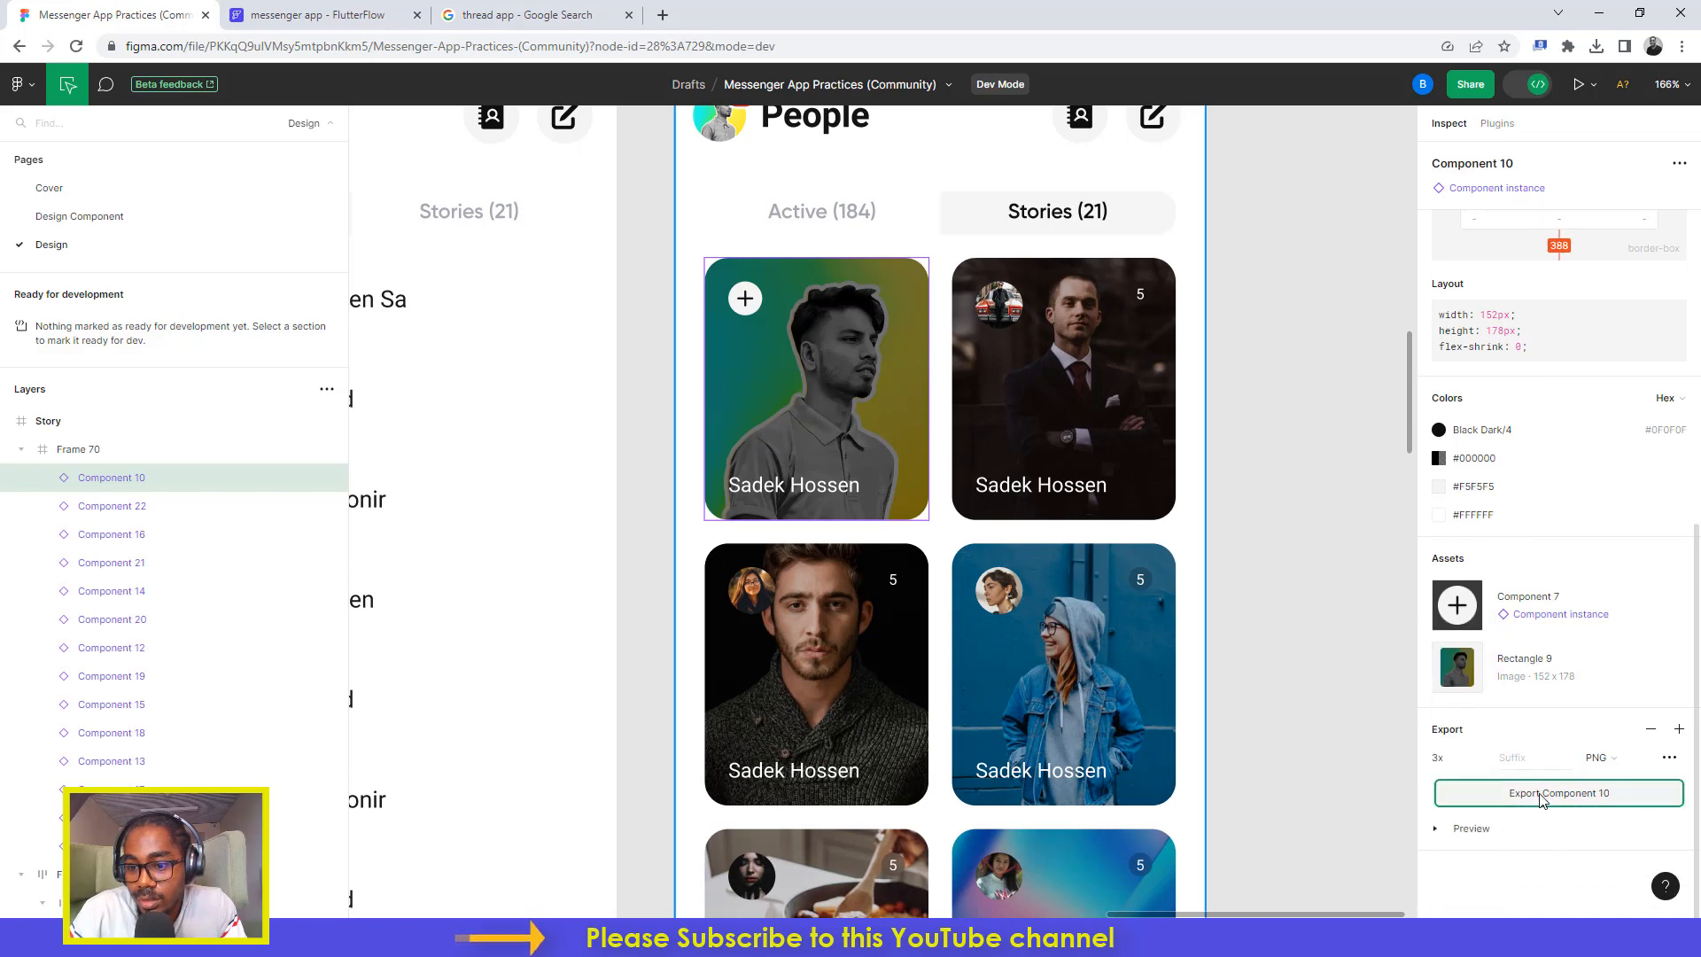
{"action": "left_click", "coordinate": [1542, 801]}
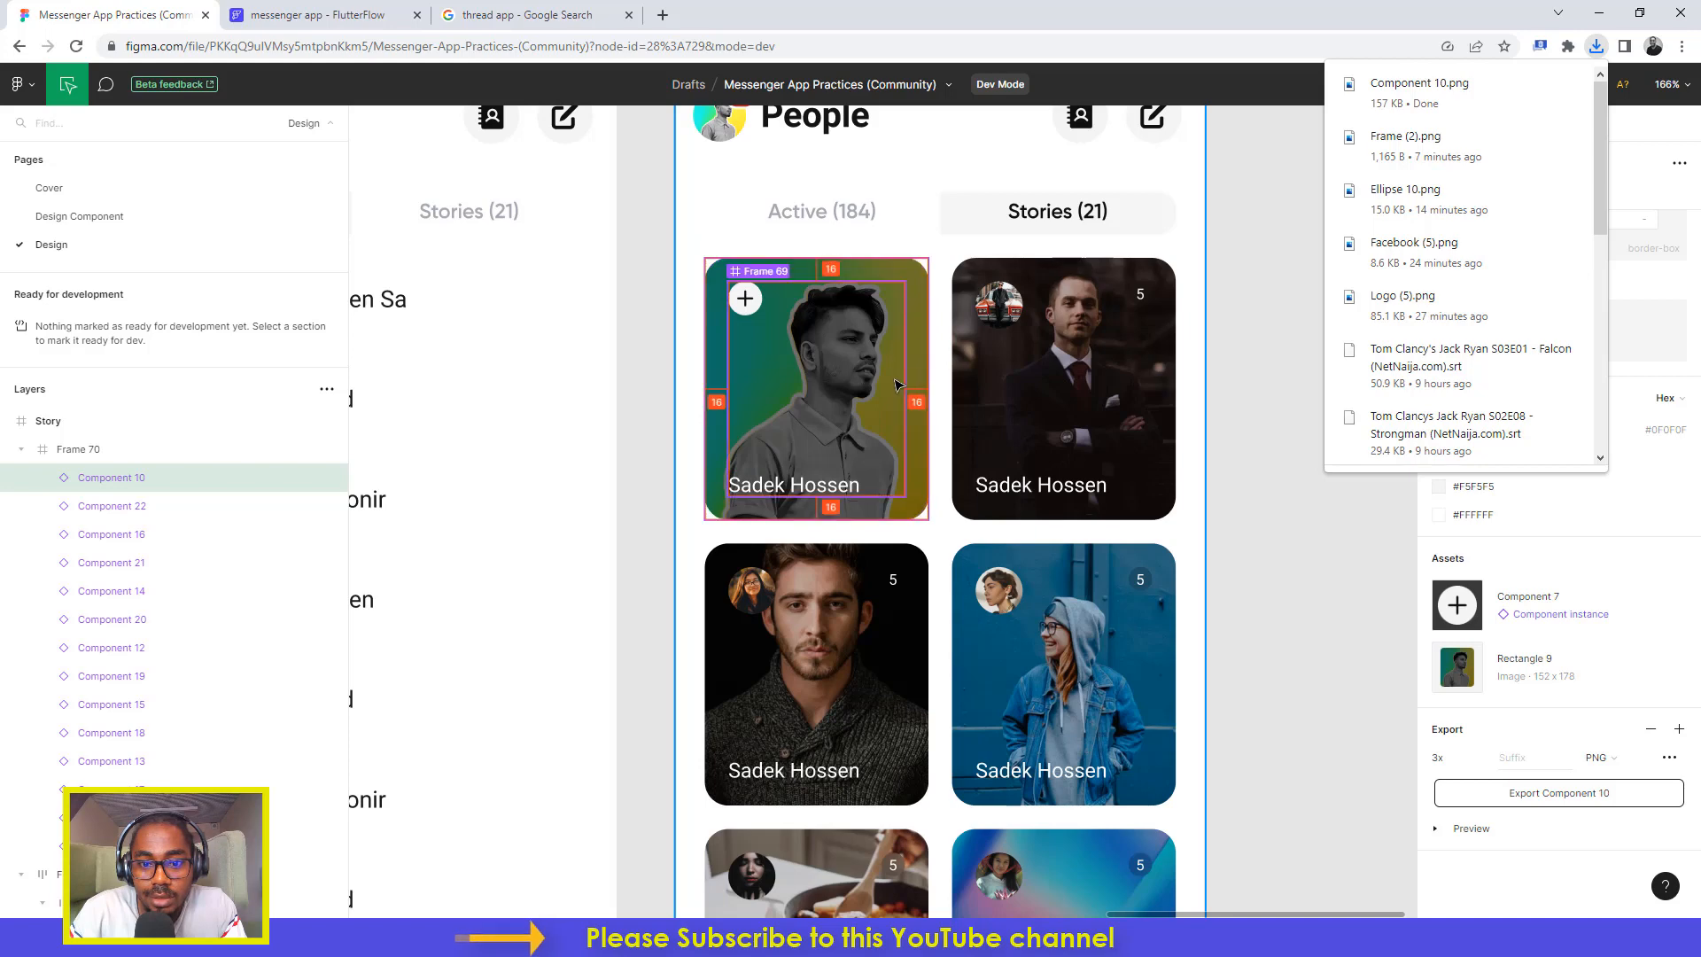
{"action": "left_click", "coordinate": [1241, 273]}
Step: Check the width and height of the first story card, Component 10, in the Figma design
{"action": "left_click", "coordinate": [881, 278]}
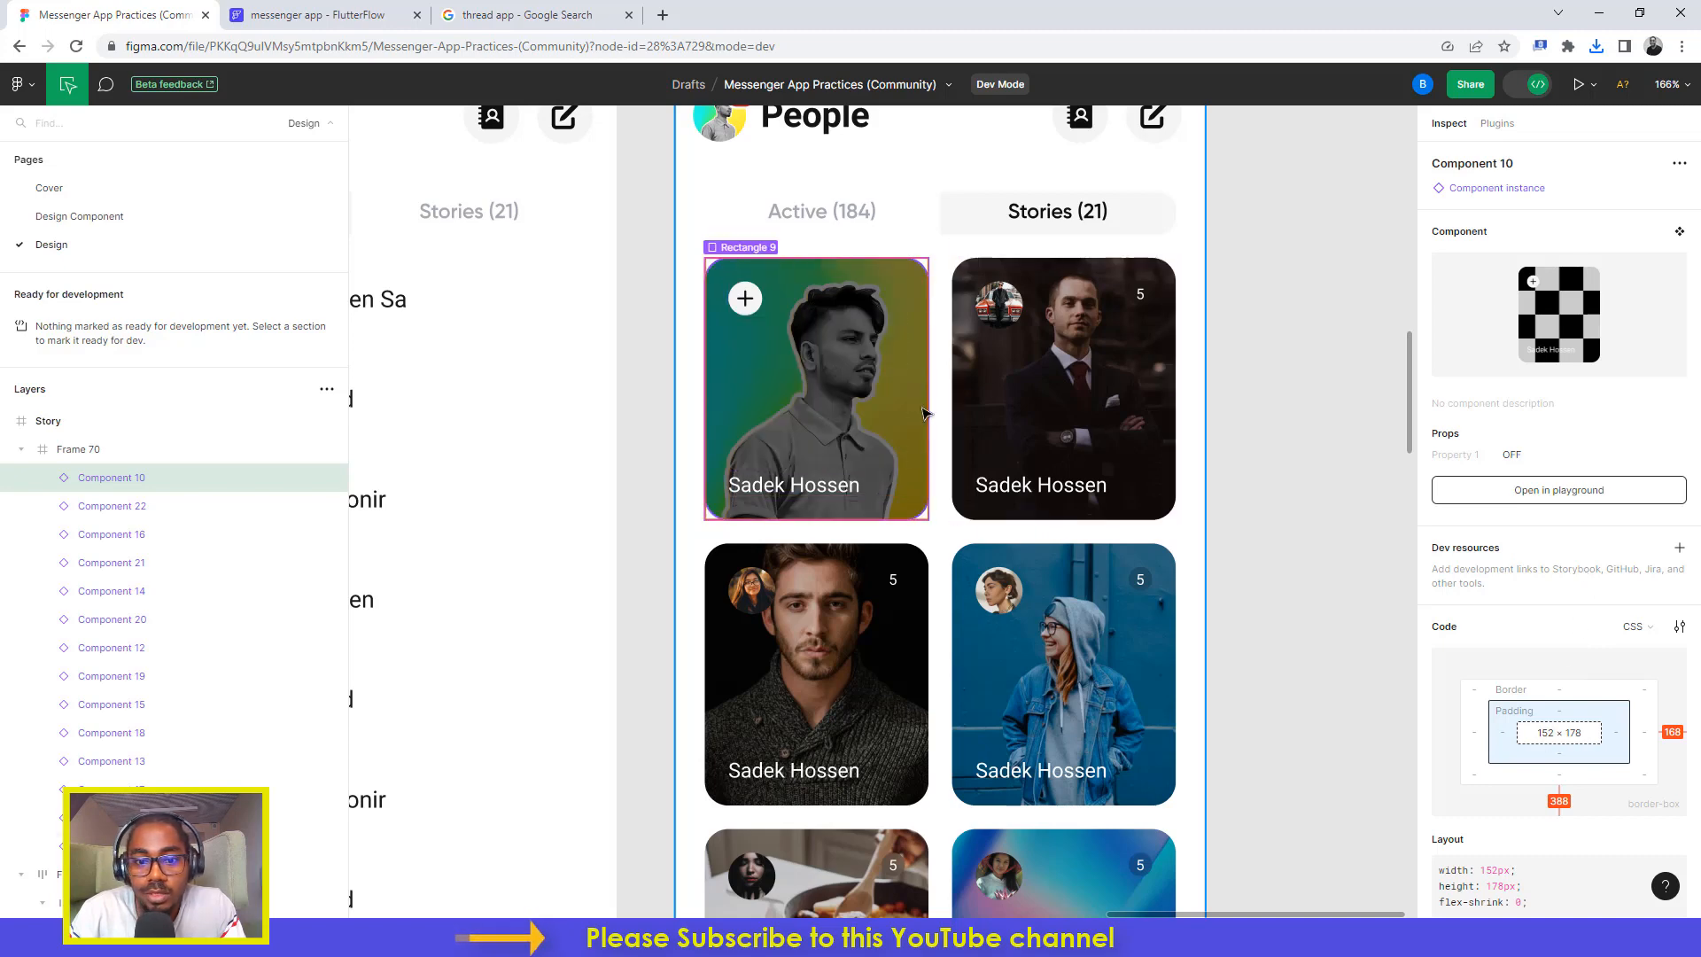
{"action": "left_click", "coordinate": [1207, 342]}
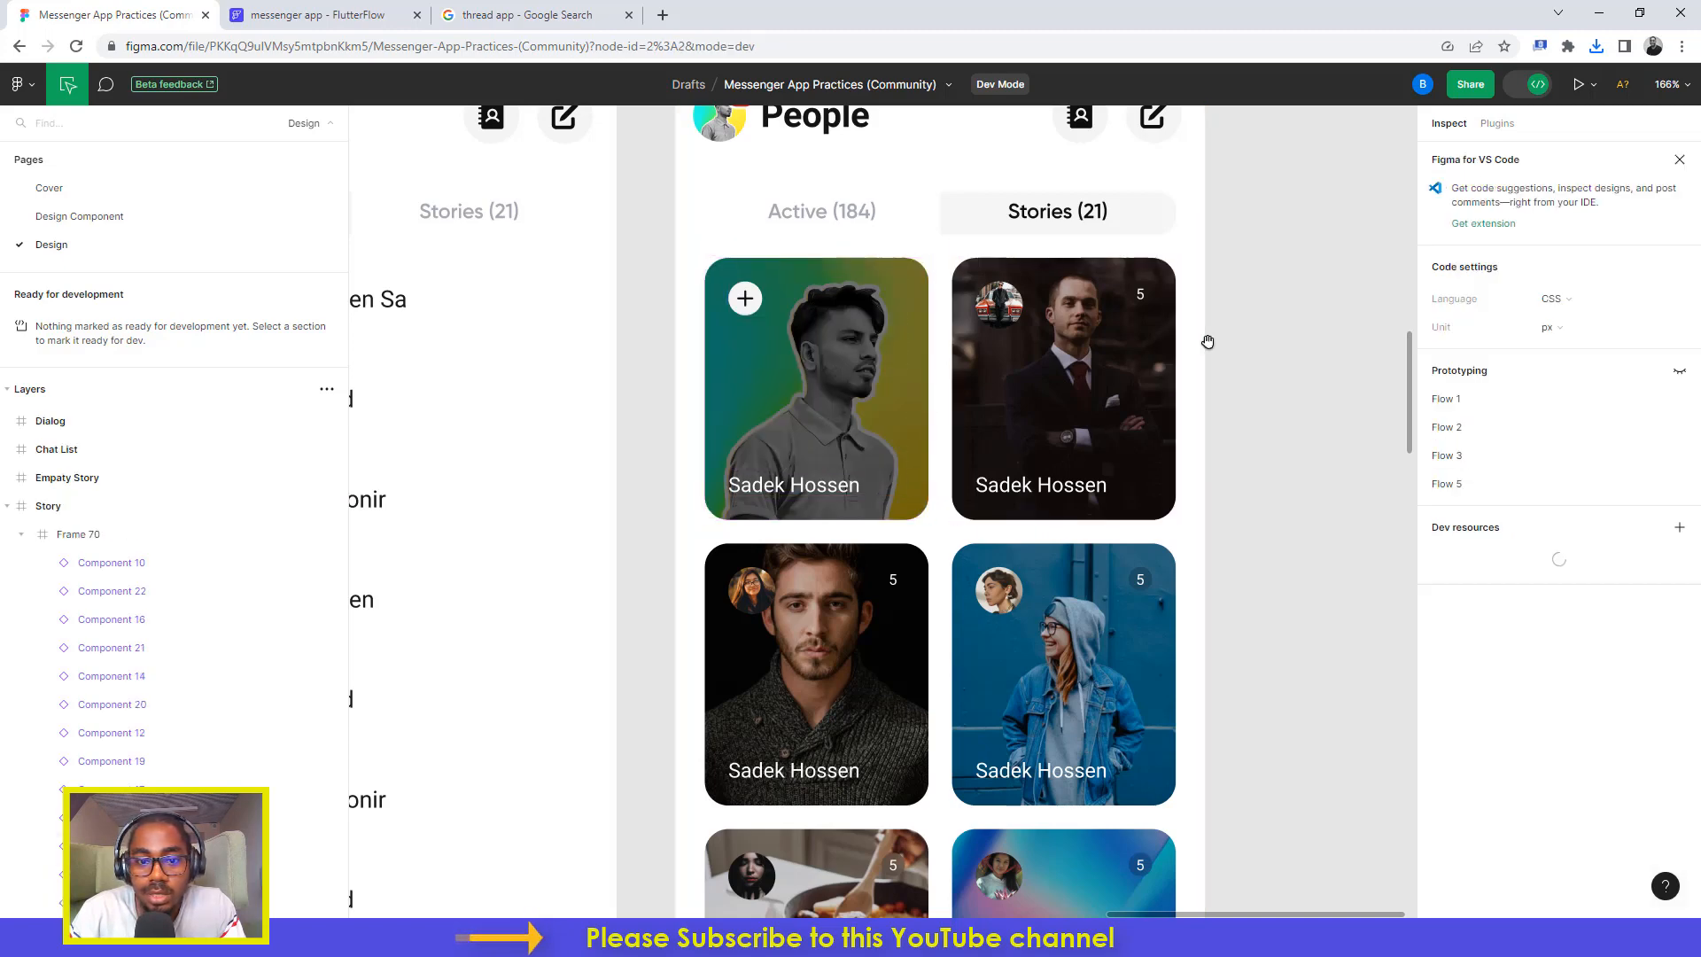
{"action": "left_click", "coordinate": [895, 281]}
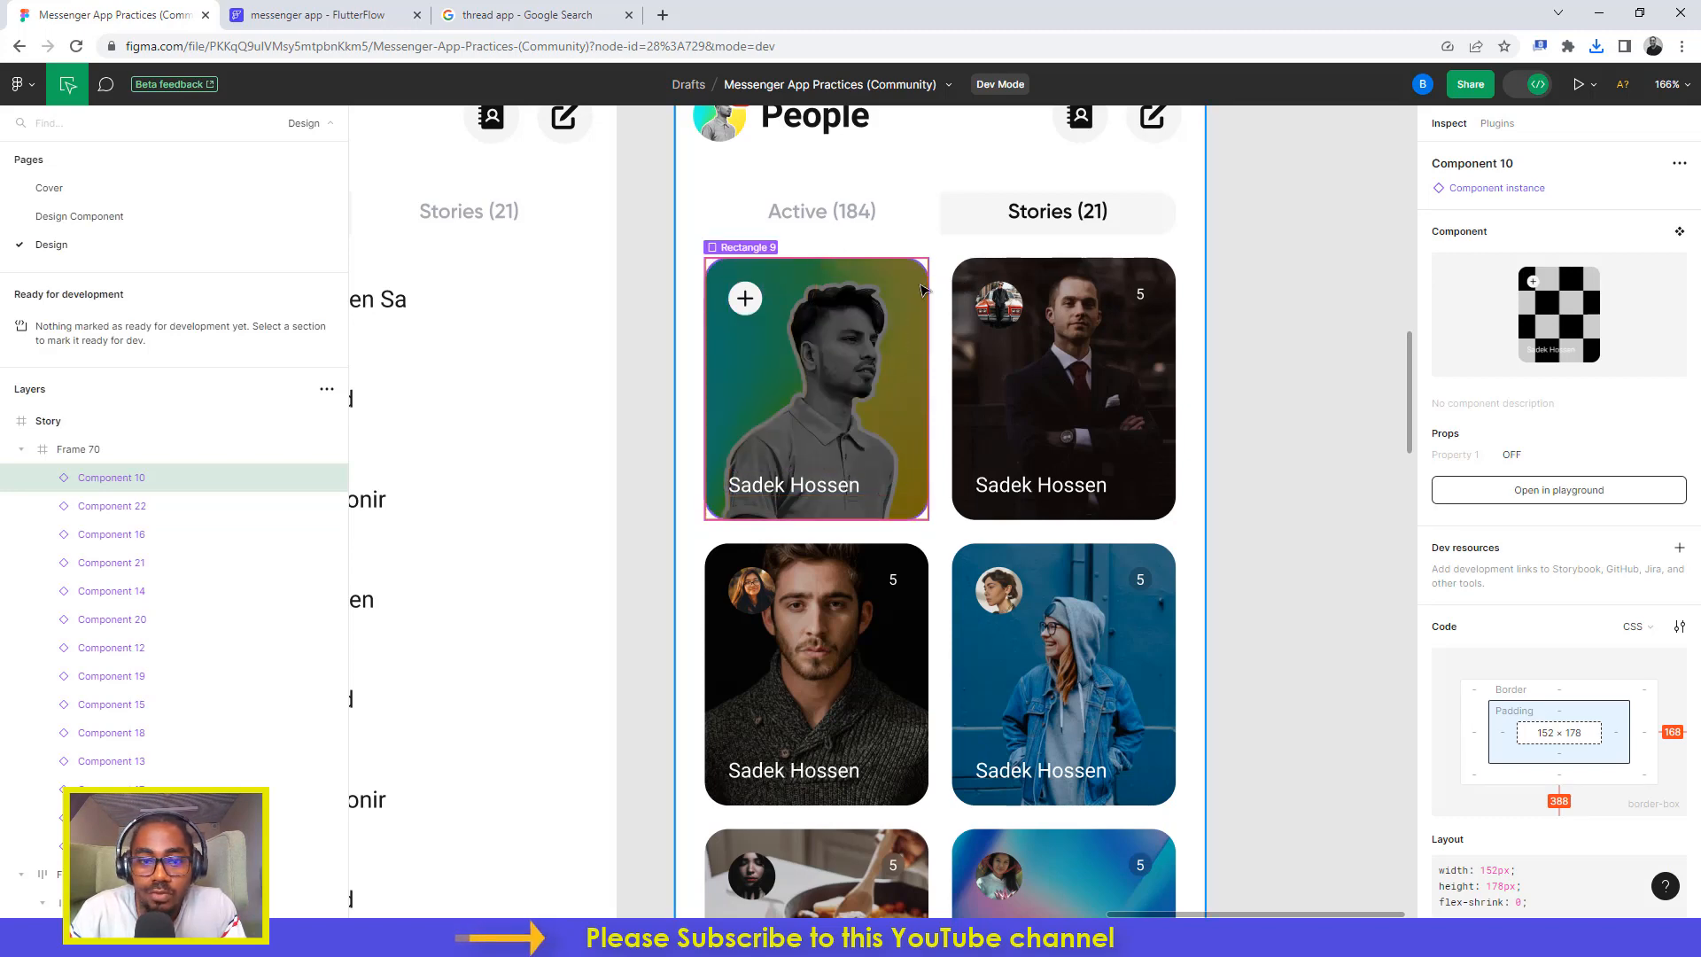
{"action": "left_click", "coordinate": [317, 14]}
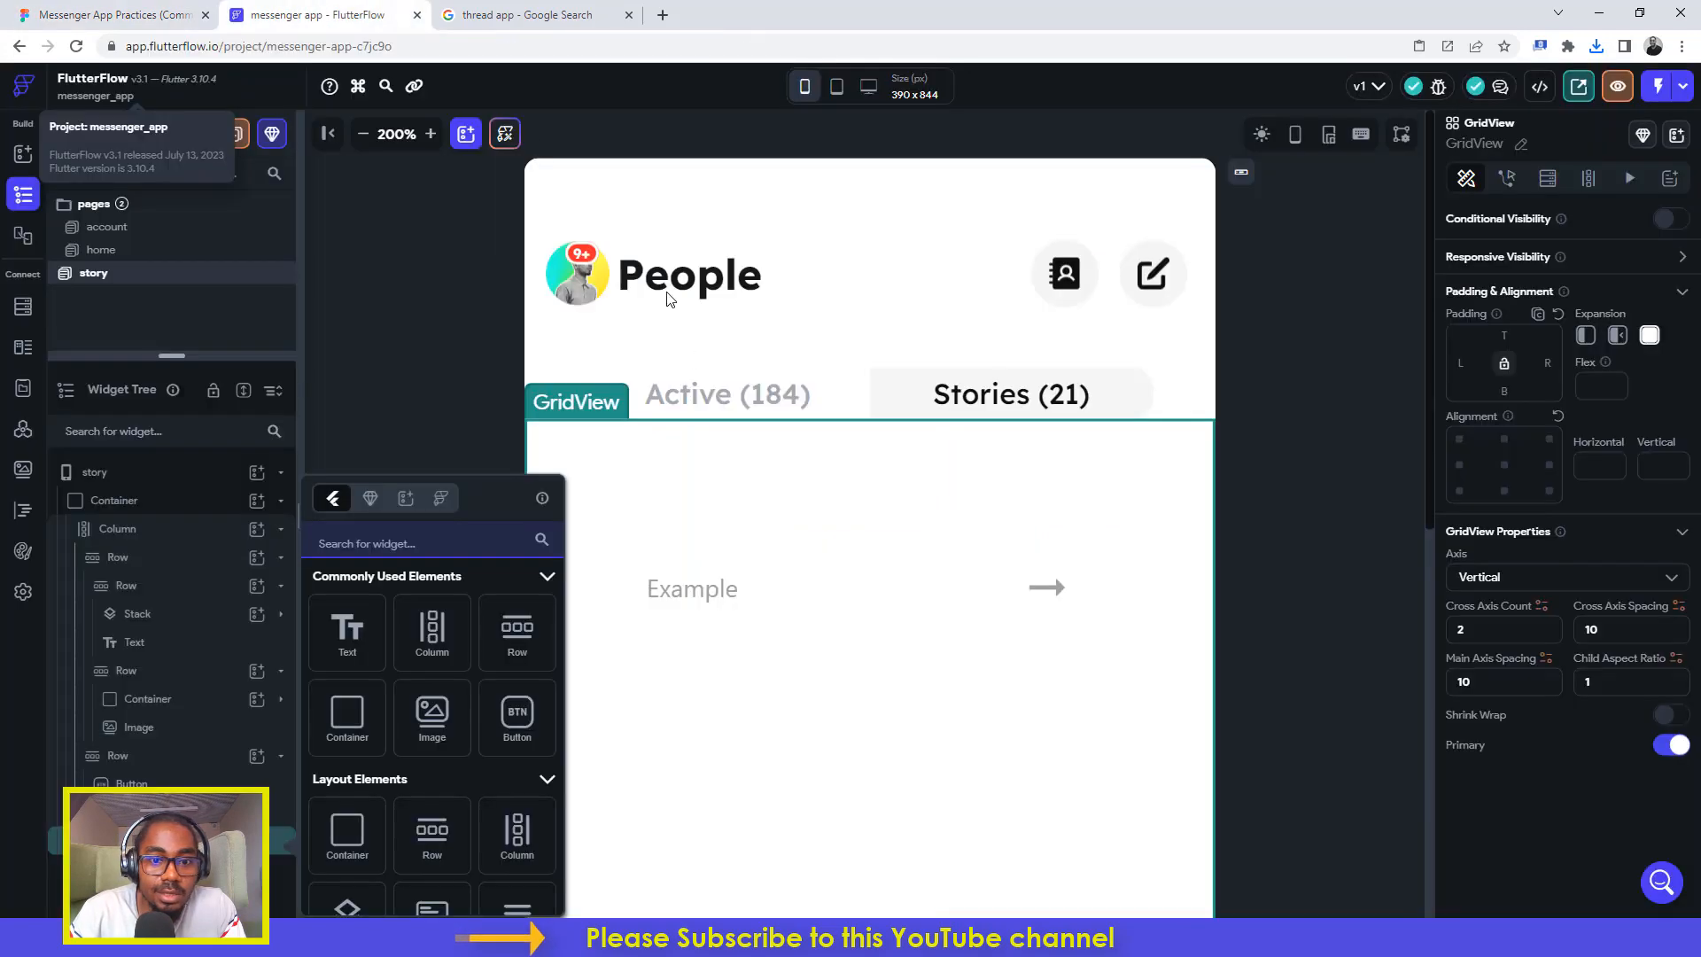
{"action": "left_click", "coordinate": [147, 7]}
Step: In FlutterFlow, add a Container inside the GridView and set its width to 152 and its height to 178
{"action": "left_click", "coordinate": [304, 11]}
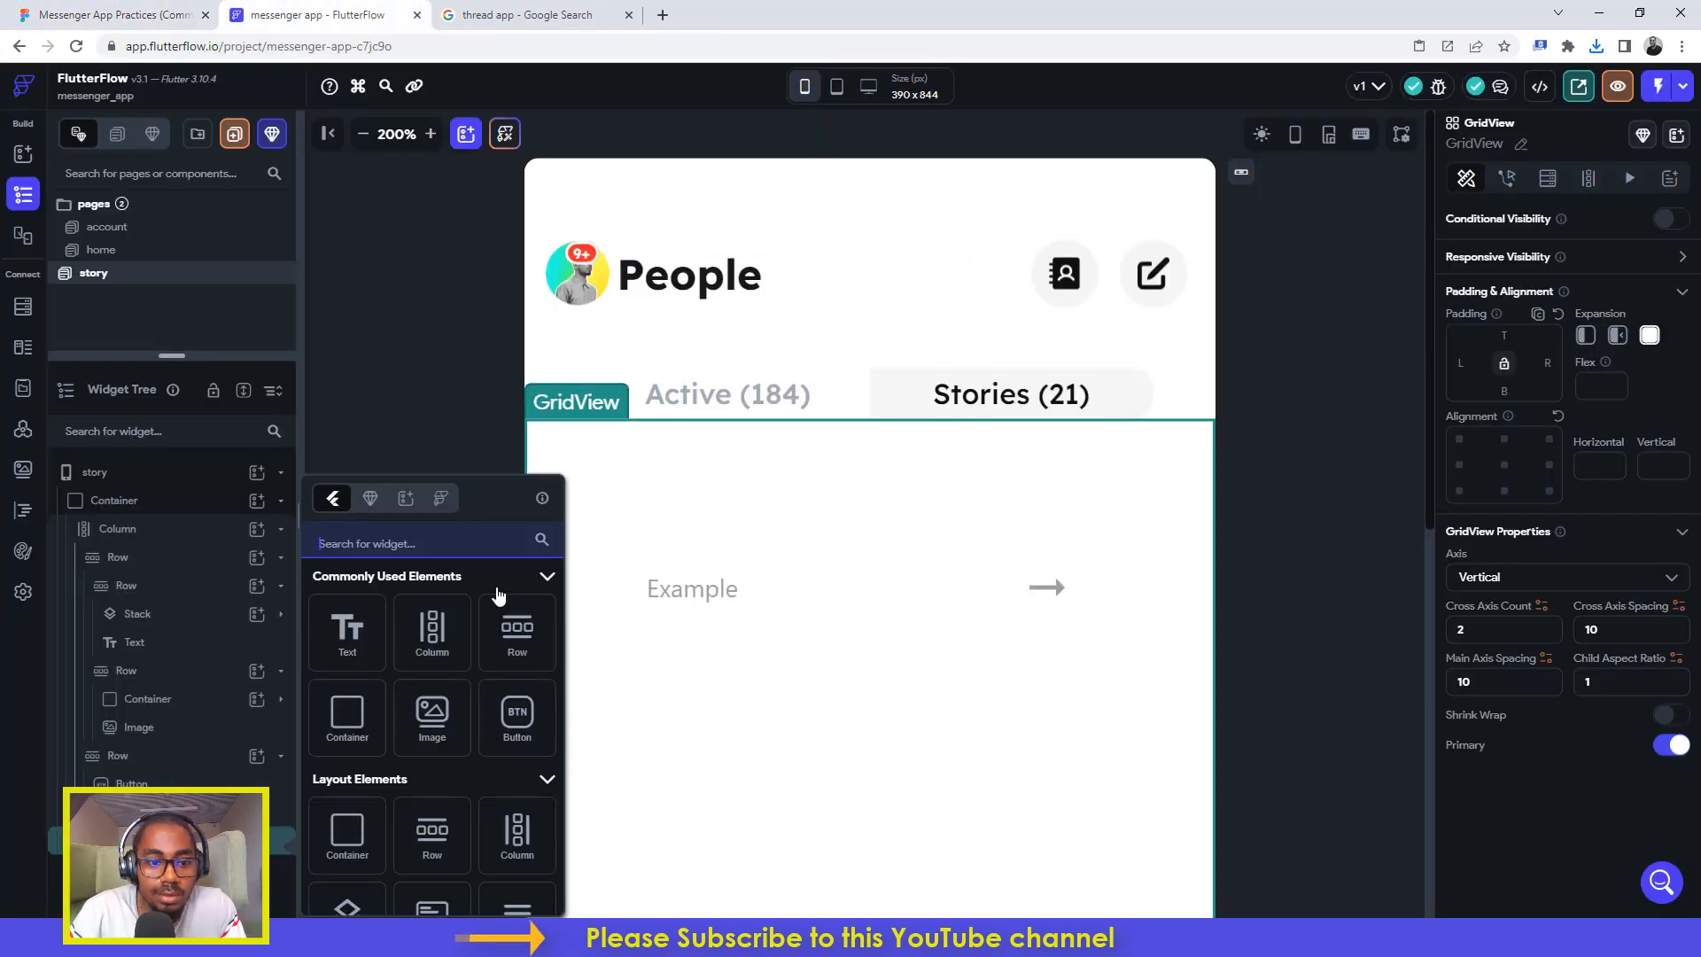
{"action": "left_click", "coordinate": [347, 715]}
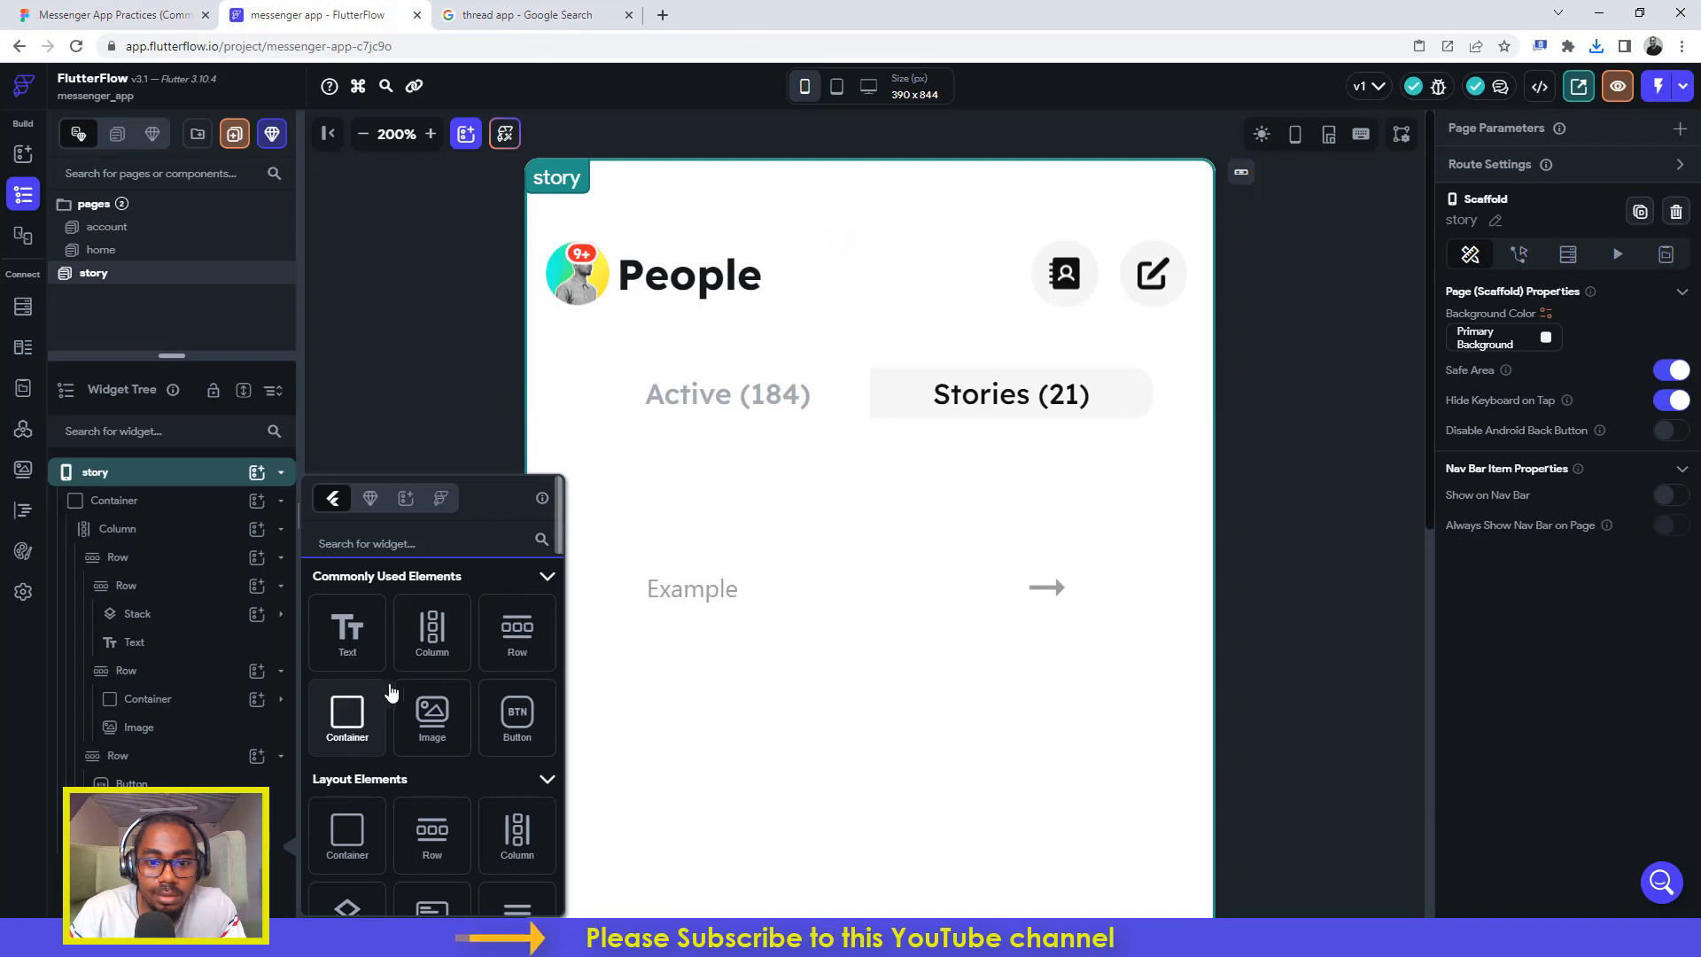
{"action": "double_click", "coordinate": [1467, 678]}
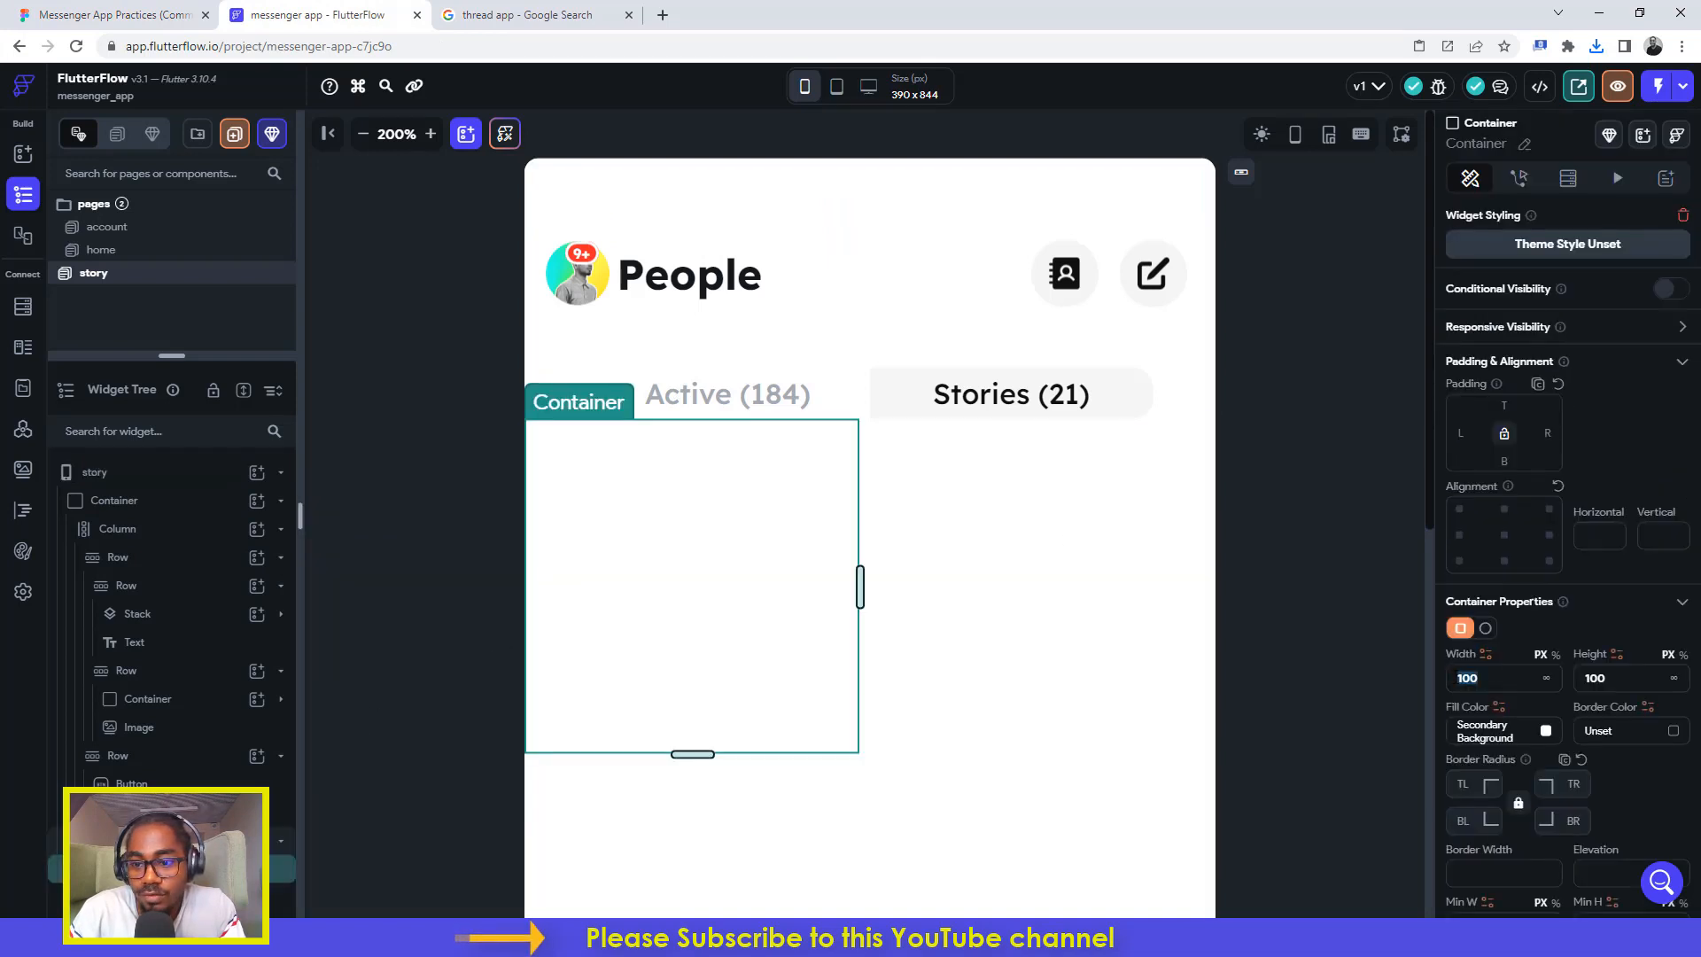
{"action": "type", "text": "152"}
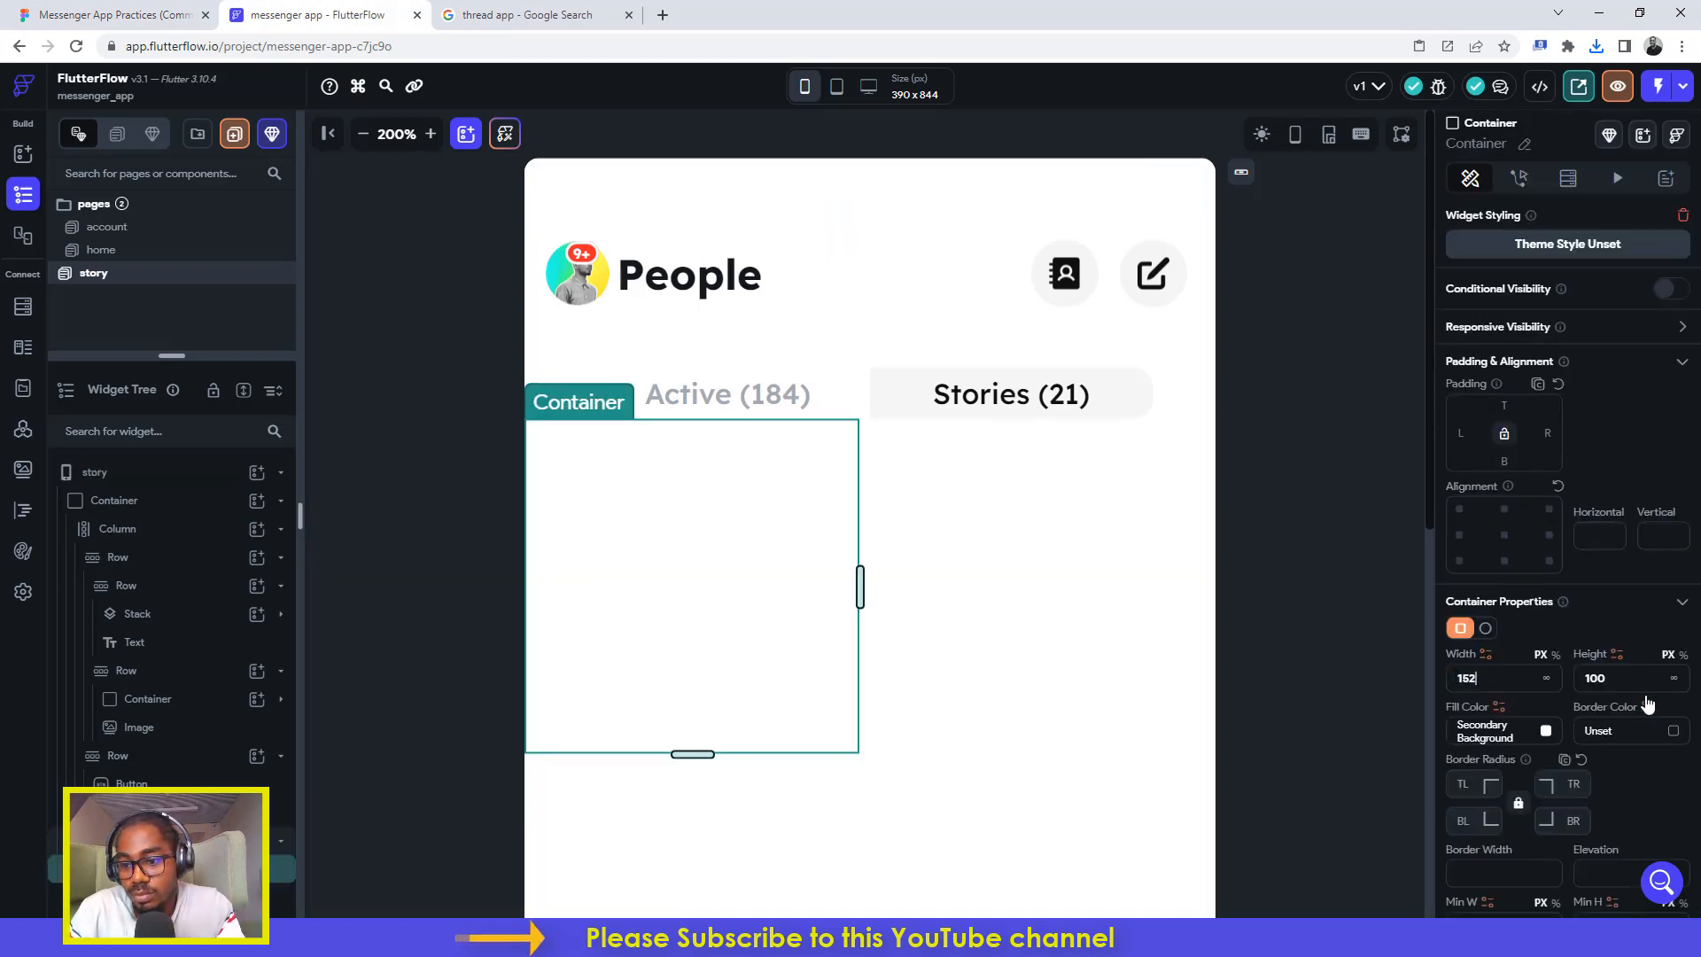
{"action": "double_click", "coordinate": [1574, 677]}
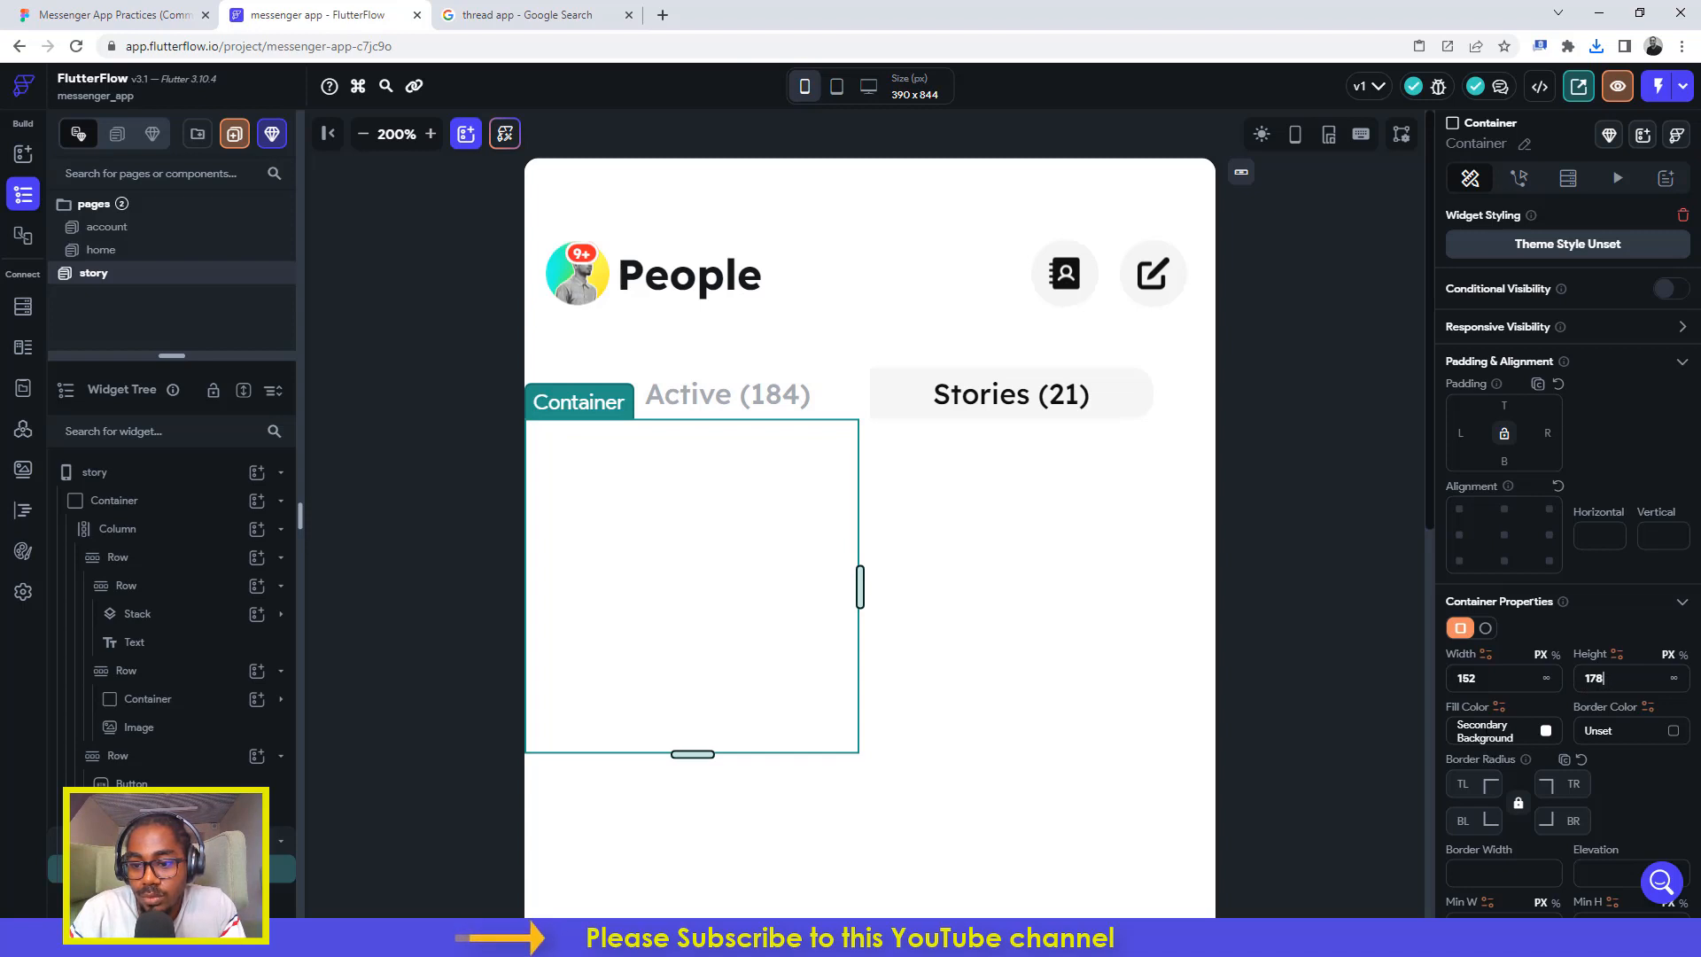
Step: Set the container's background image type to Asset
{"action": "scroll", "coordinate": [1570, 706], "scroll_direction": "down", "scroll_amount": 5}
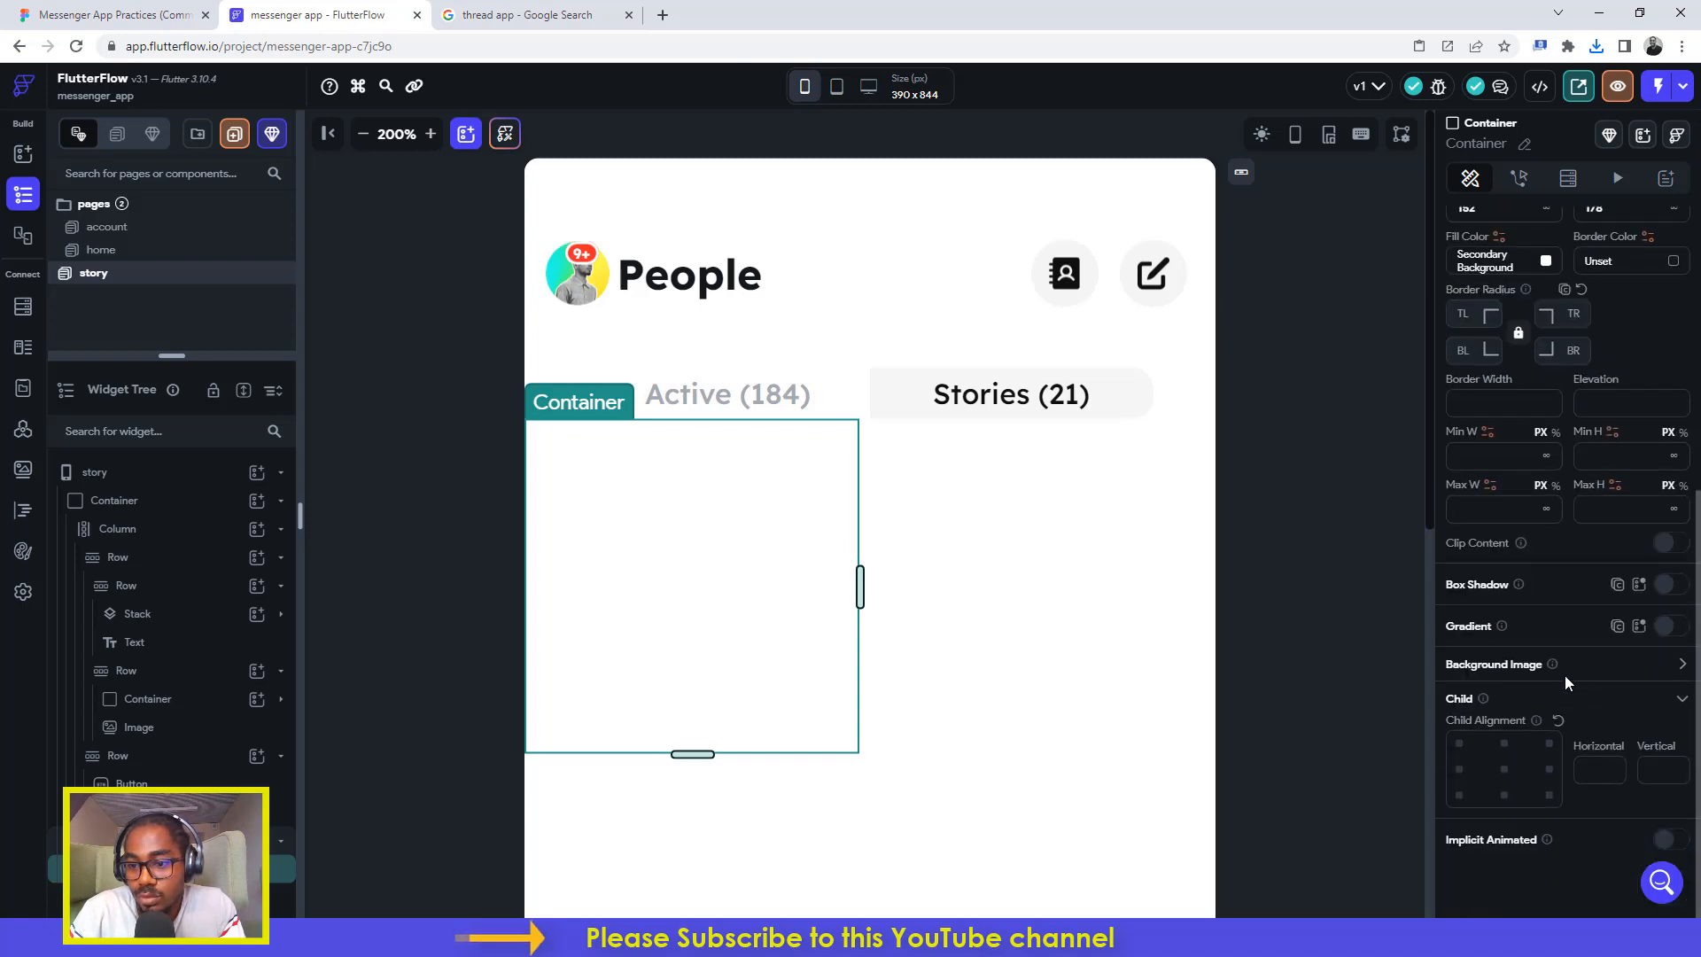
{"action": "left_click", "coordinate": [1682, 666]}
{"action": "left_click", "coordinate": [1502, 722]}
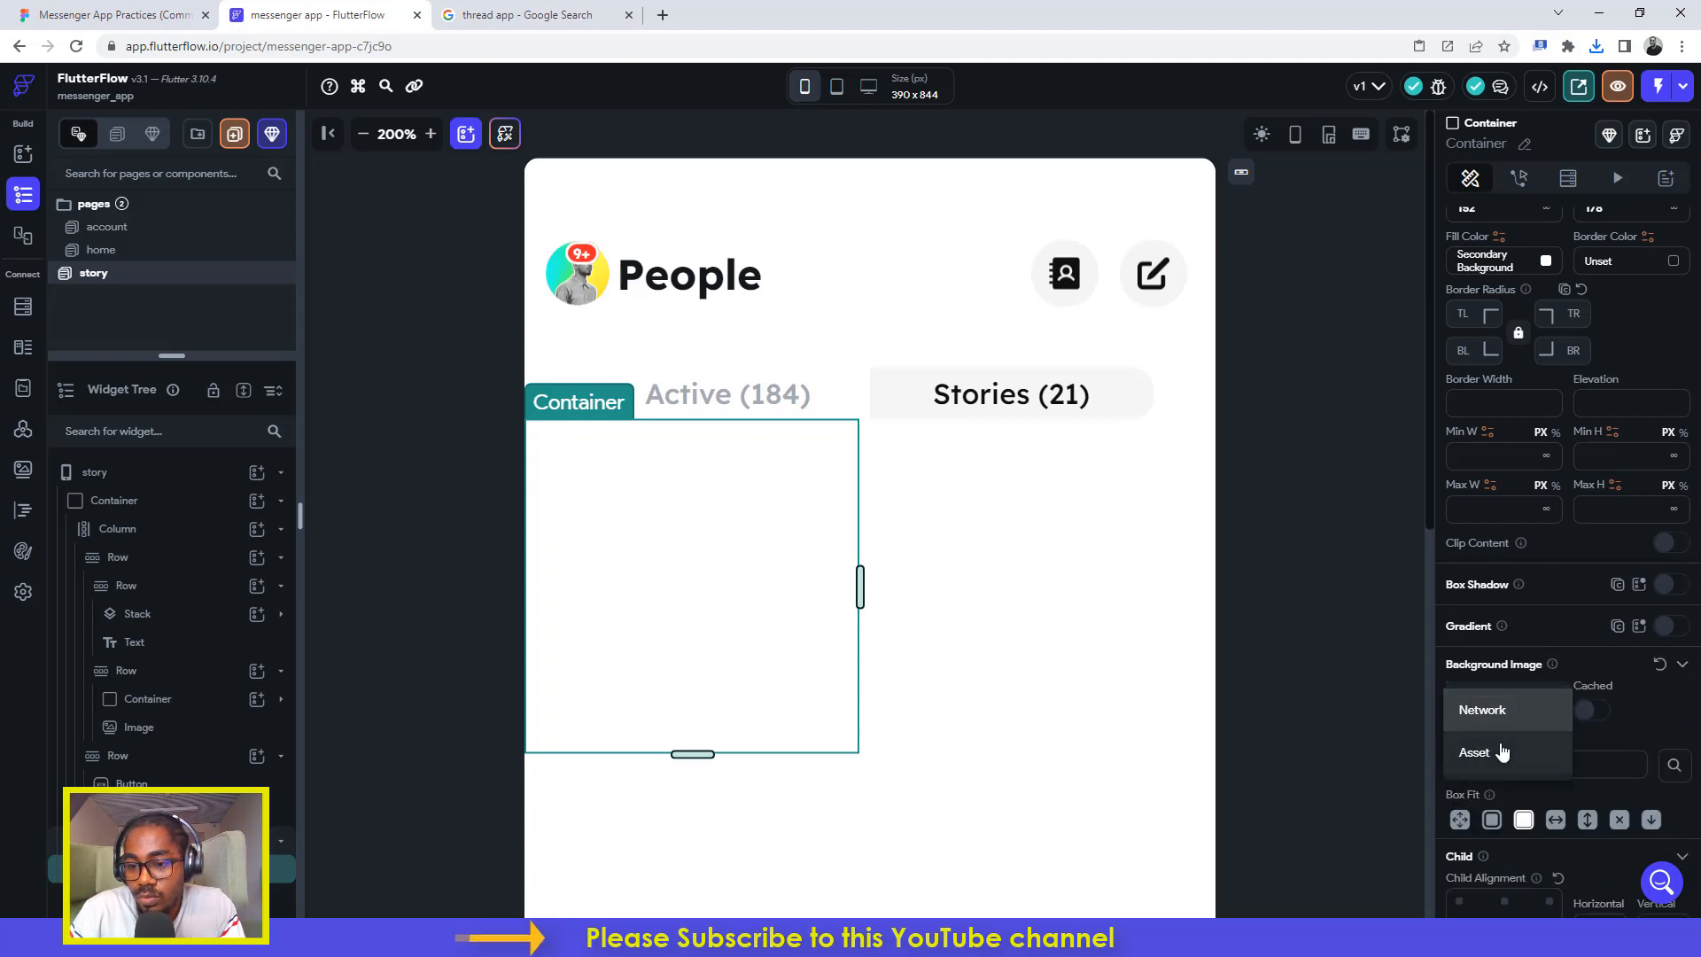
{"action": "left_click", "coordinate": [1502, 751]}
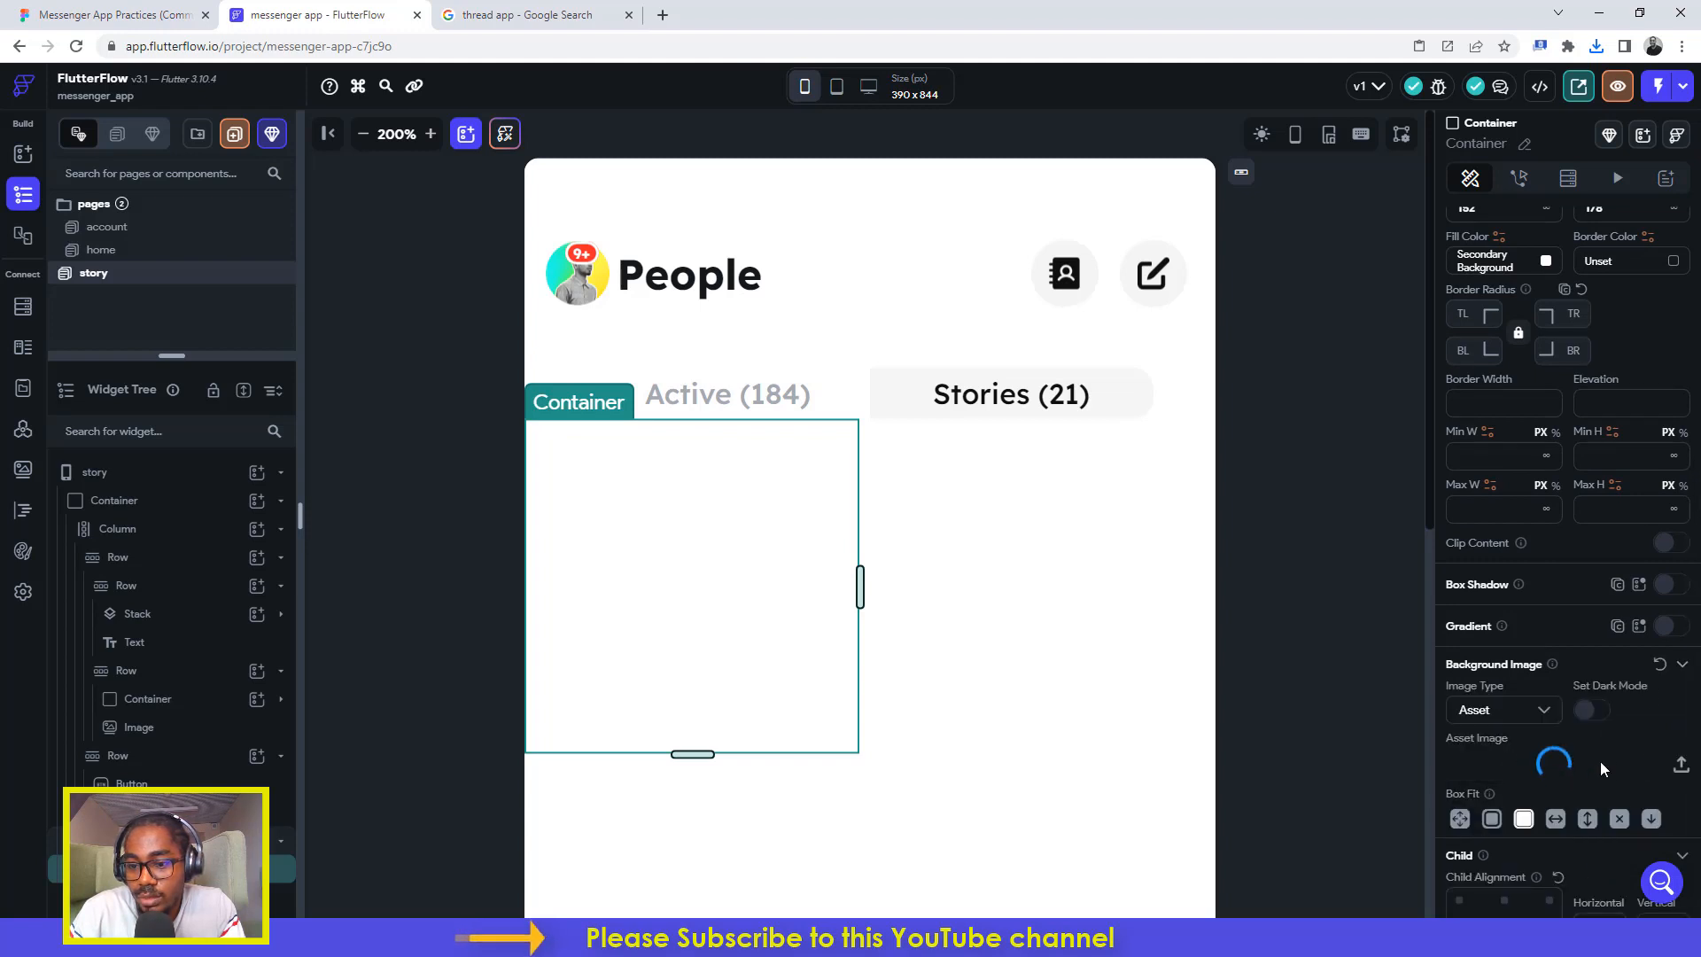
{"action": "left_click", "coordinate": [1681, 767]}
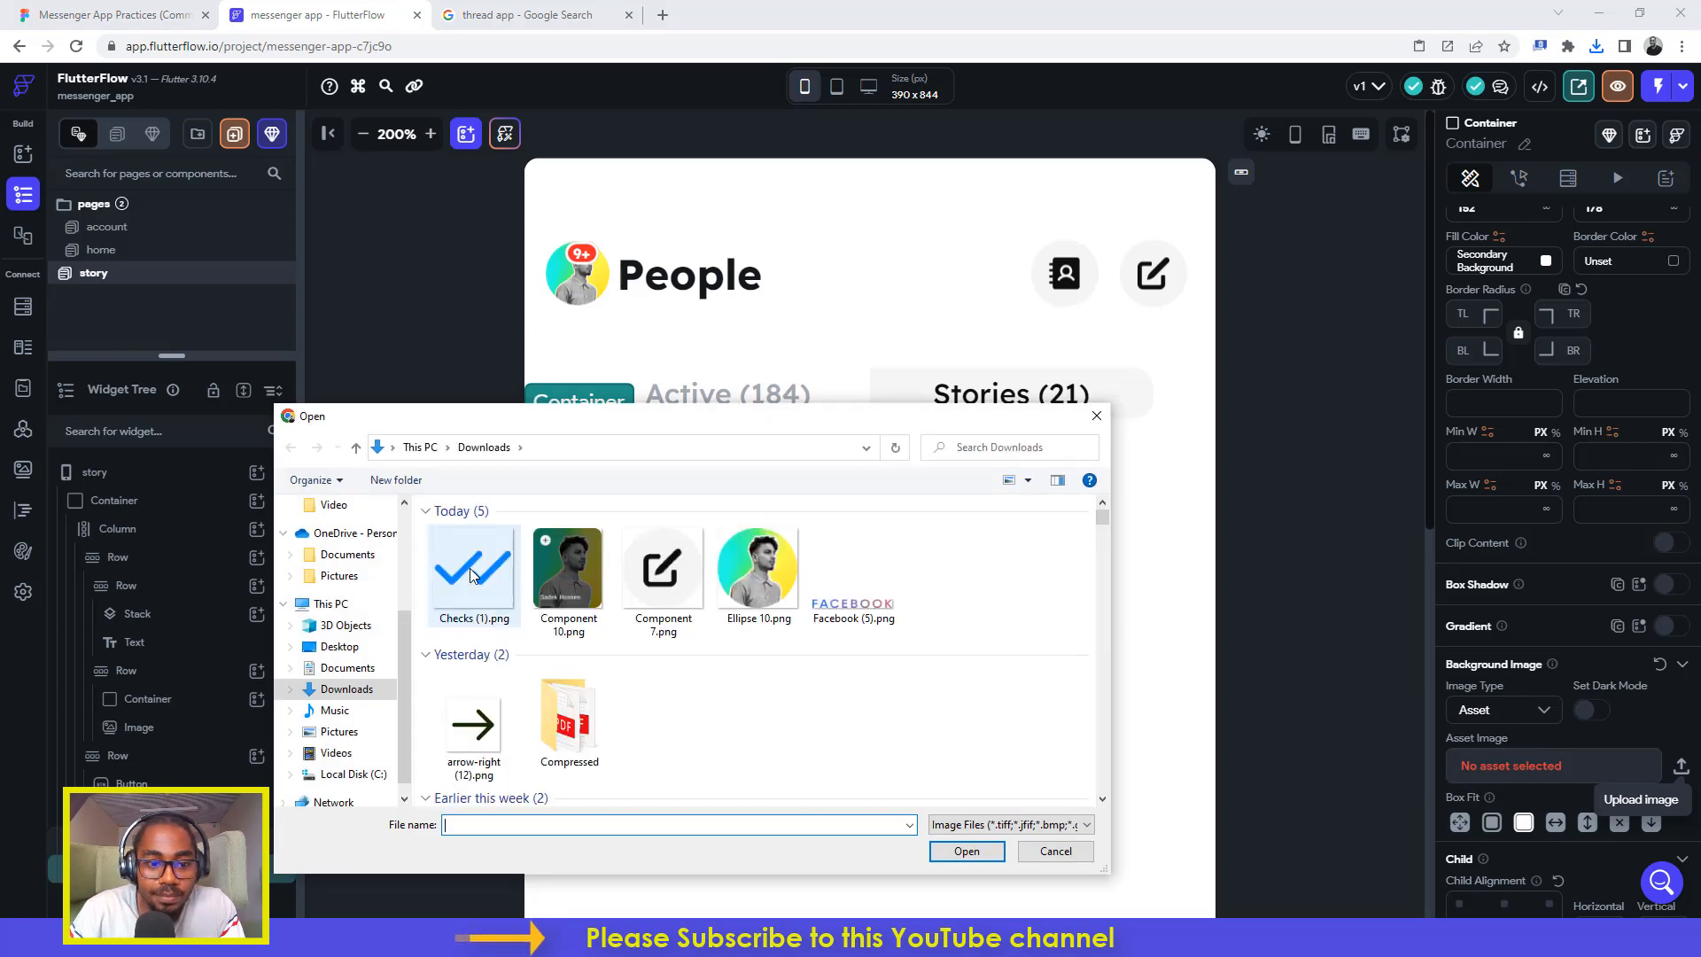
{"action": "left_click", "coordinate": [470, 570]}
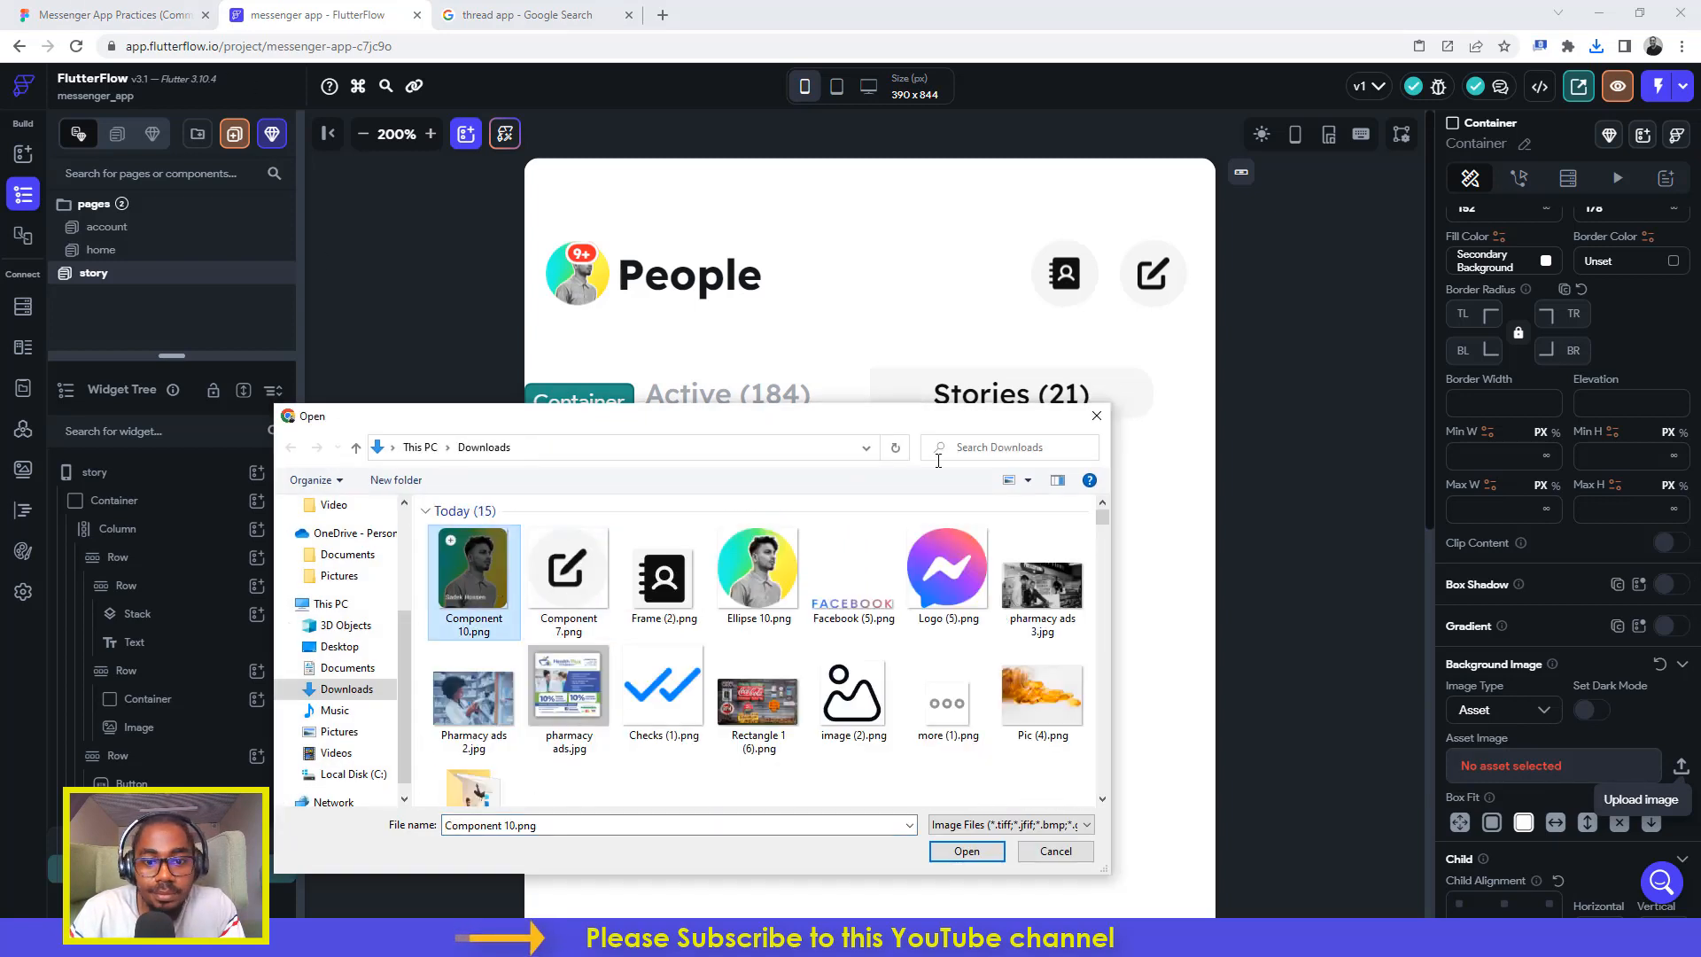
{"action": "left_click", "coordinate": [1097, 416]}
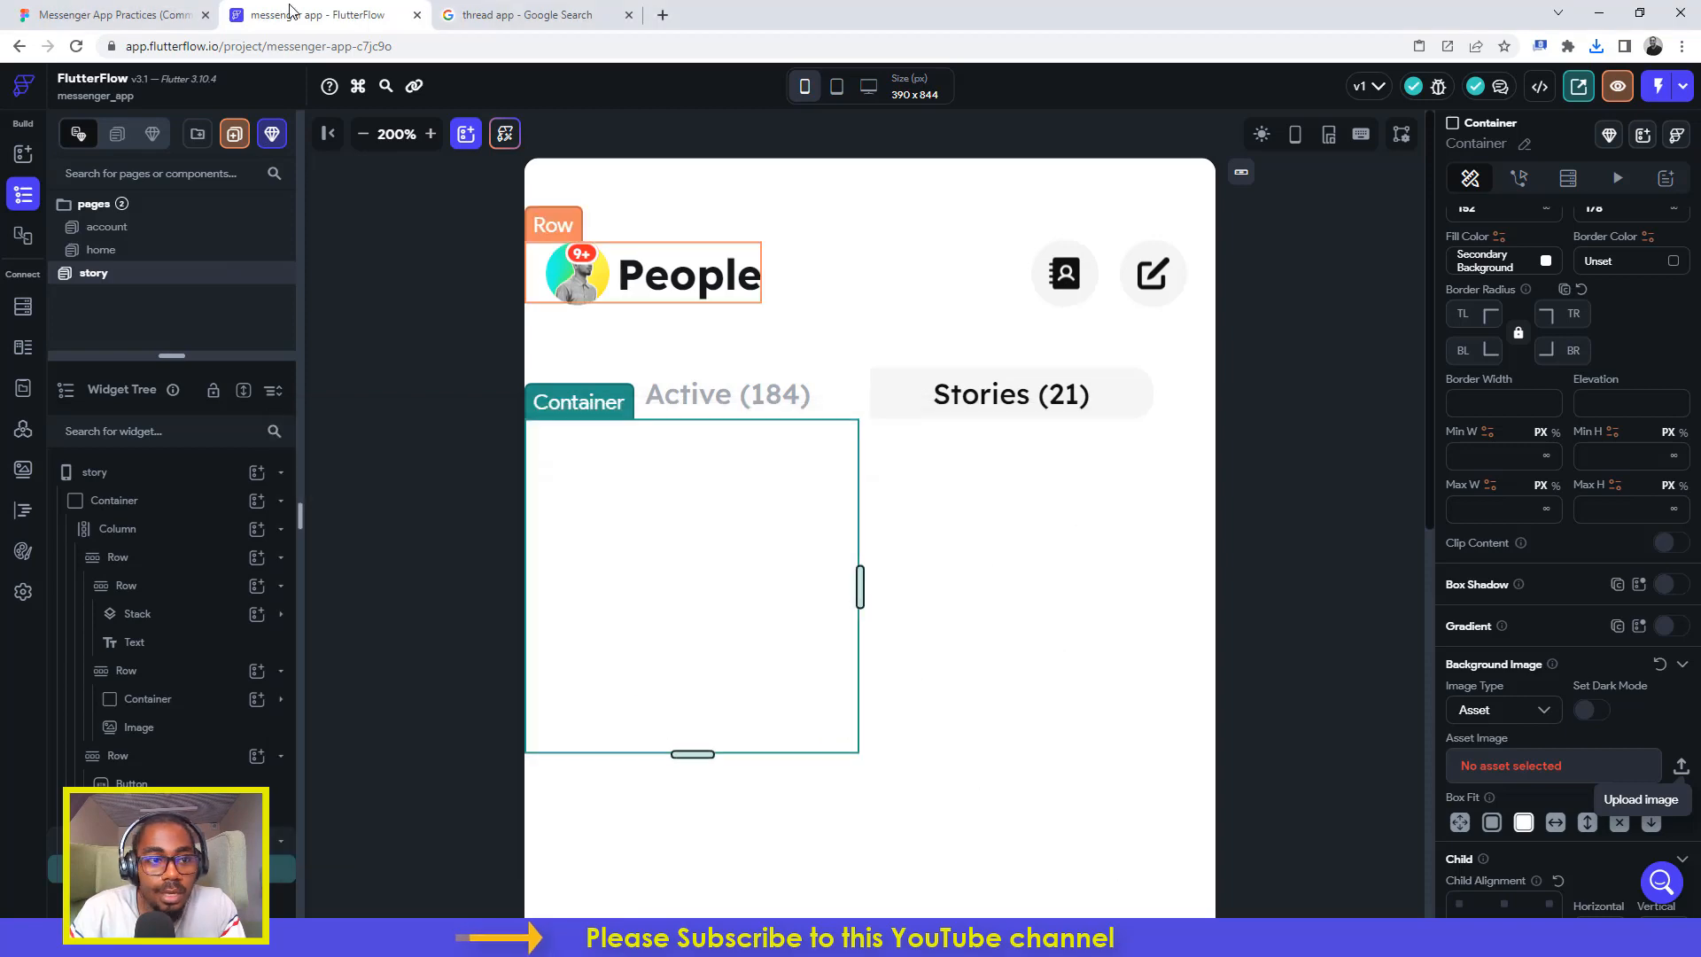
Step: In Figma, inspect the first story card on the Story screen down to its background image layer, Rectangle 9
{"action": "left_click", "coordinate": [118, 10]}
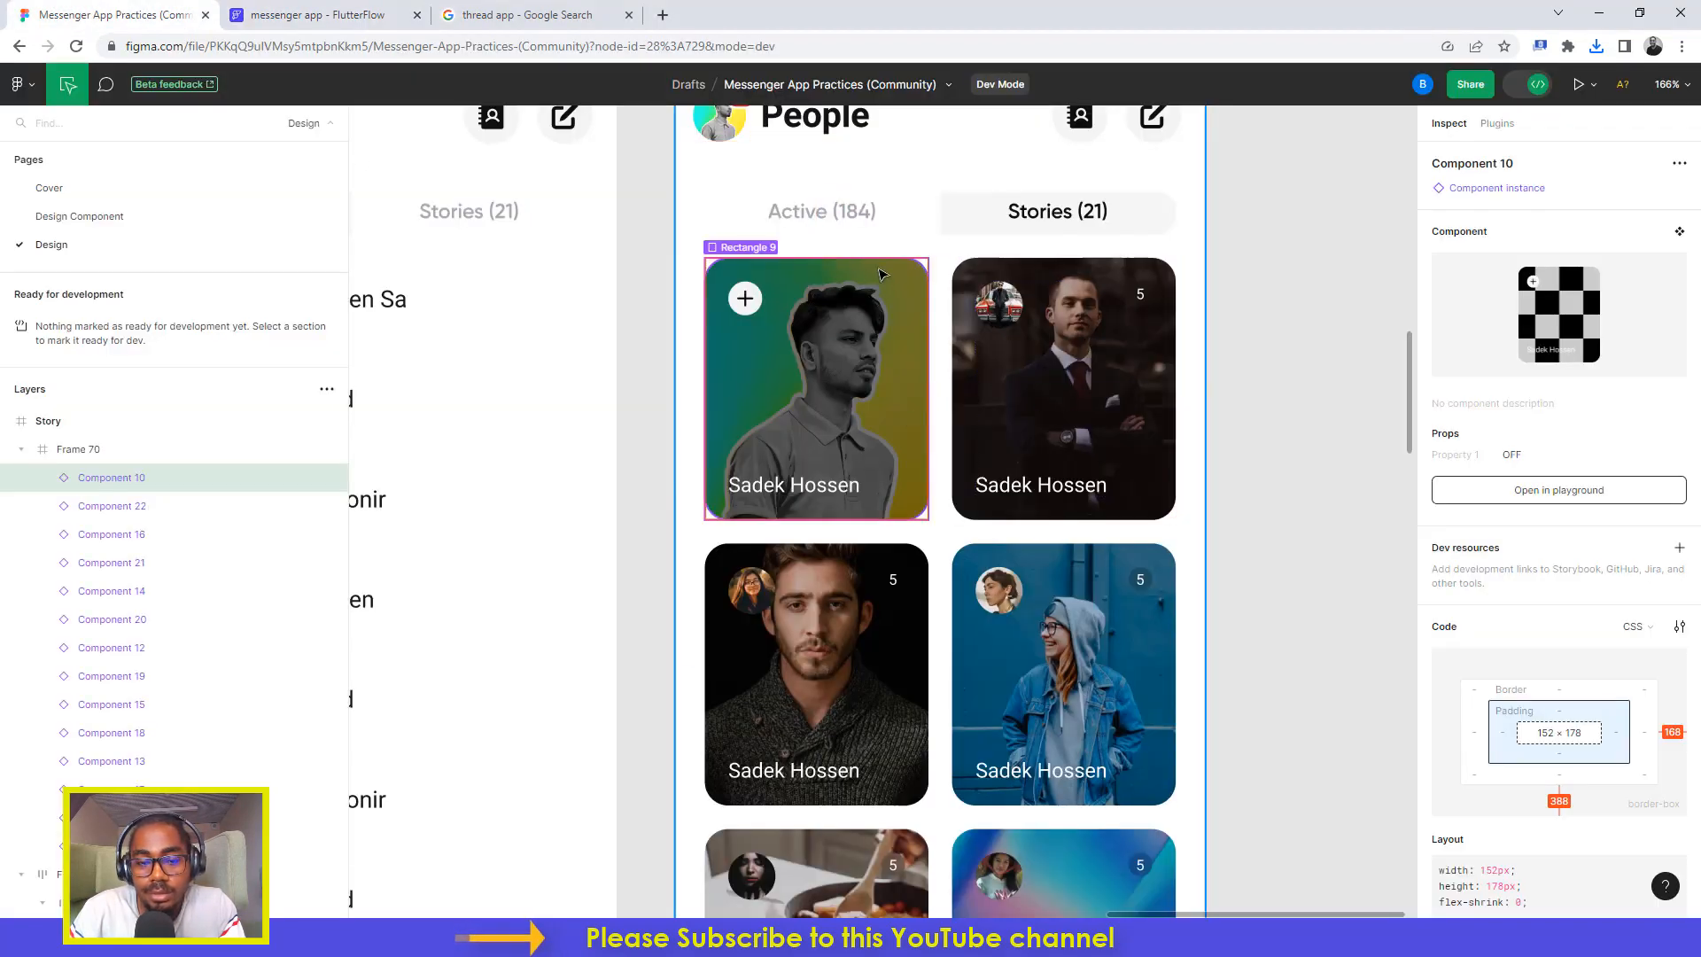
{"action": "scroll", "coordinate": [881, 273], "scroll_direction": "up", "scroll_amount": 3}
{"action": "scroll", "coordinate": [886, 425], "scroll_direction": "down", "scroll_amount": 5}
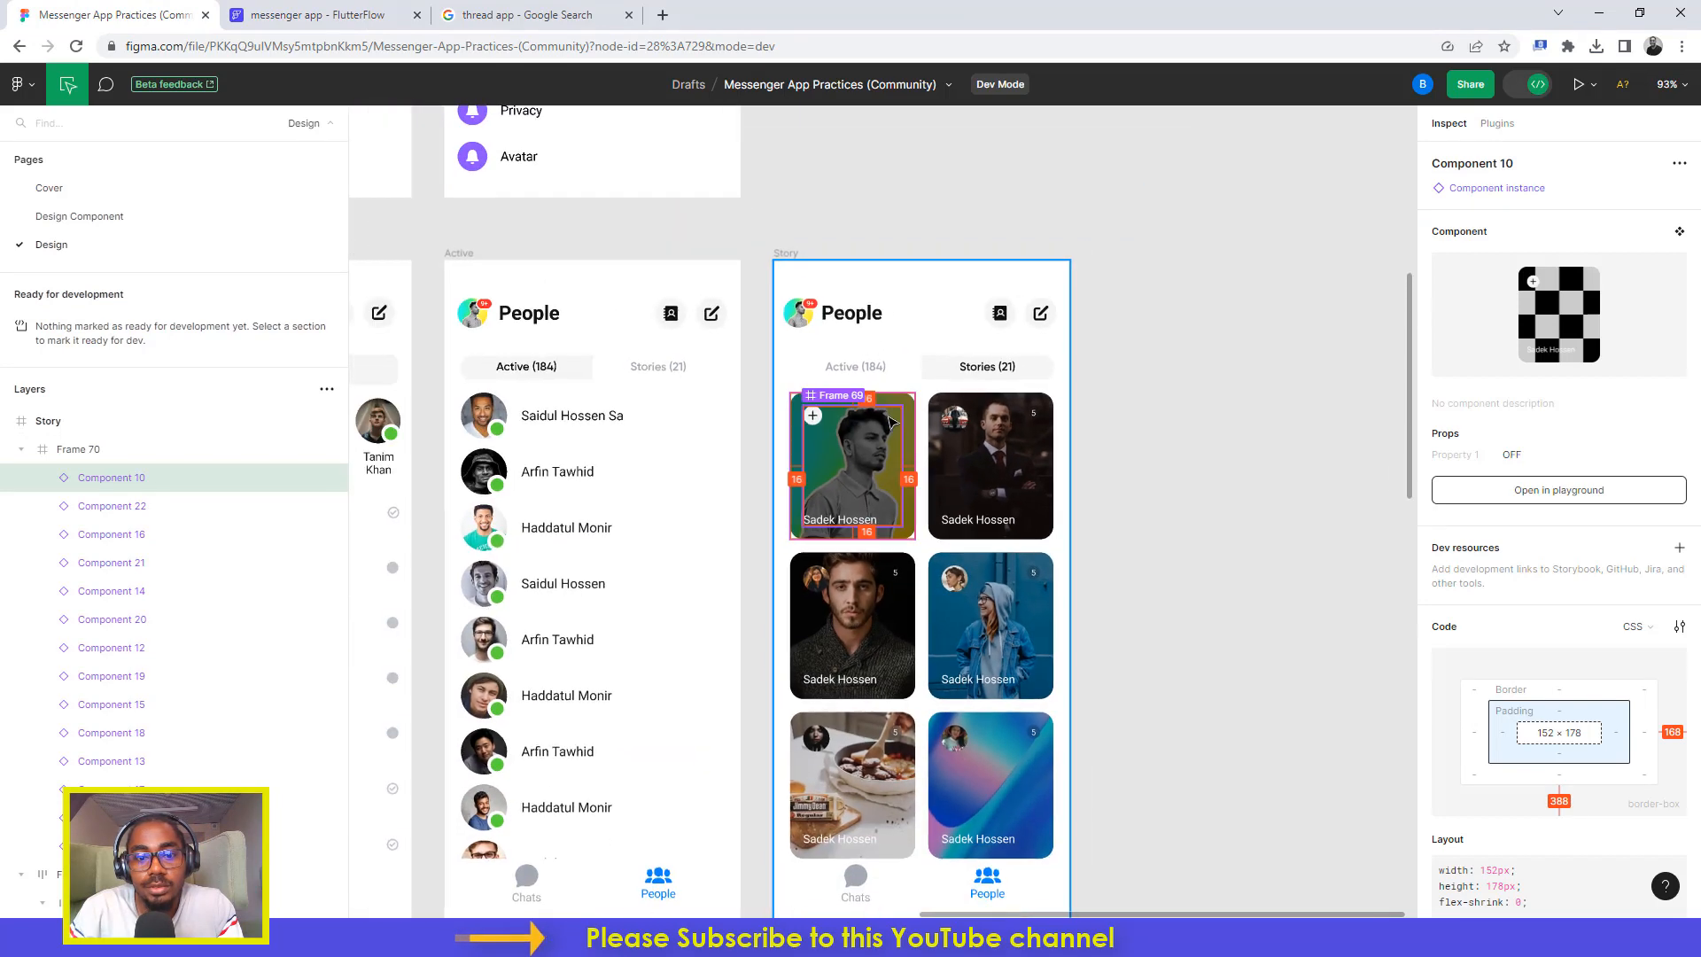
{"action": "left_click", "coordinate": [991, 219]}
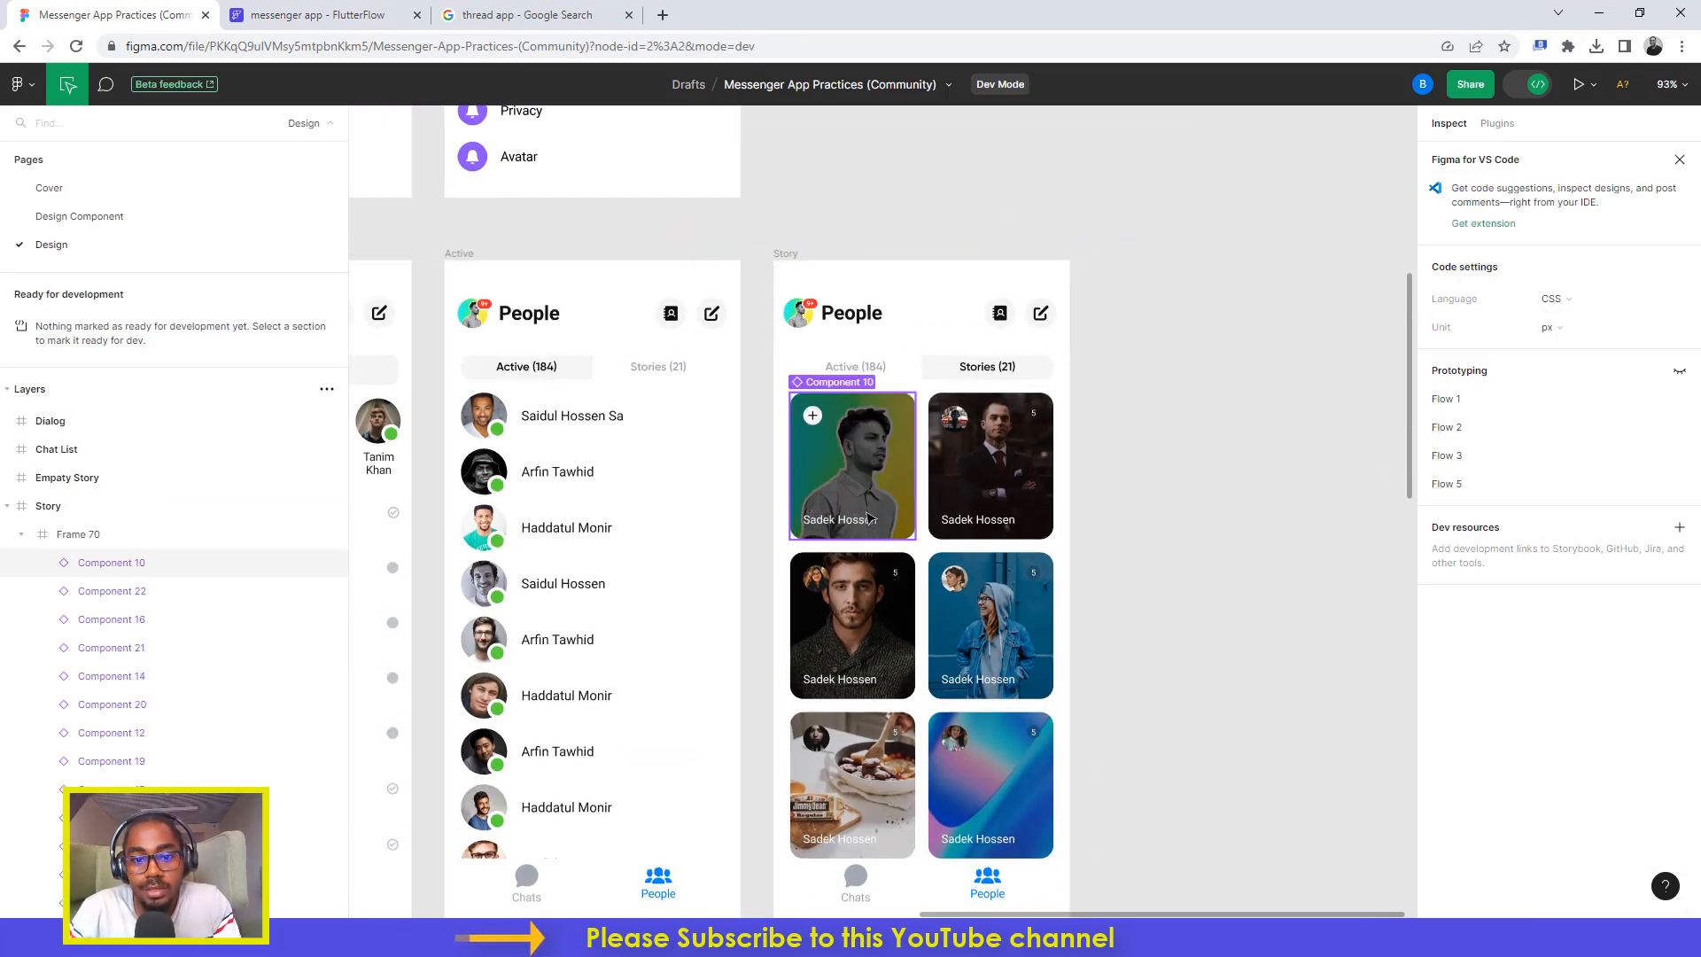
{"action": "left_click_drag", "start_coordinate": [858, 506], "coordinate": [762, 526]}
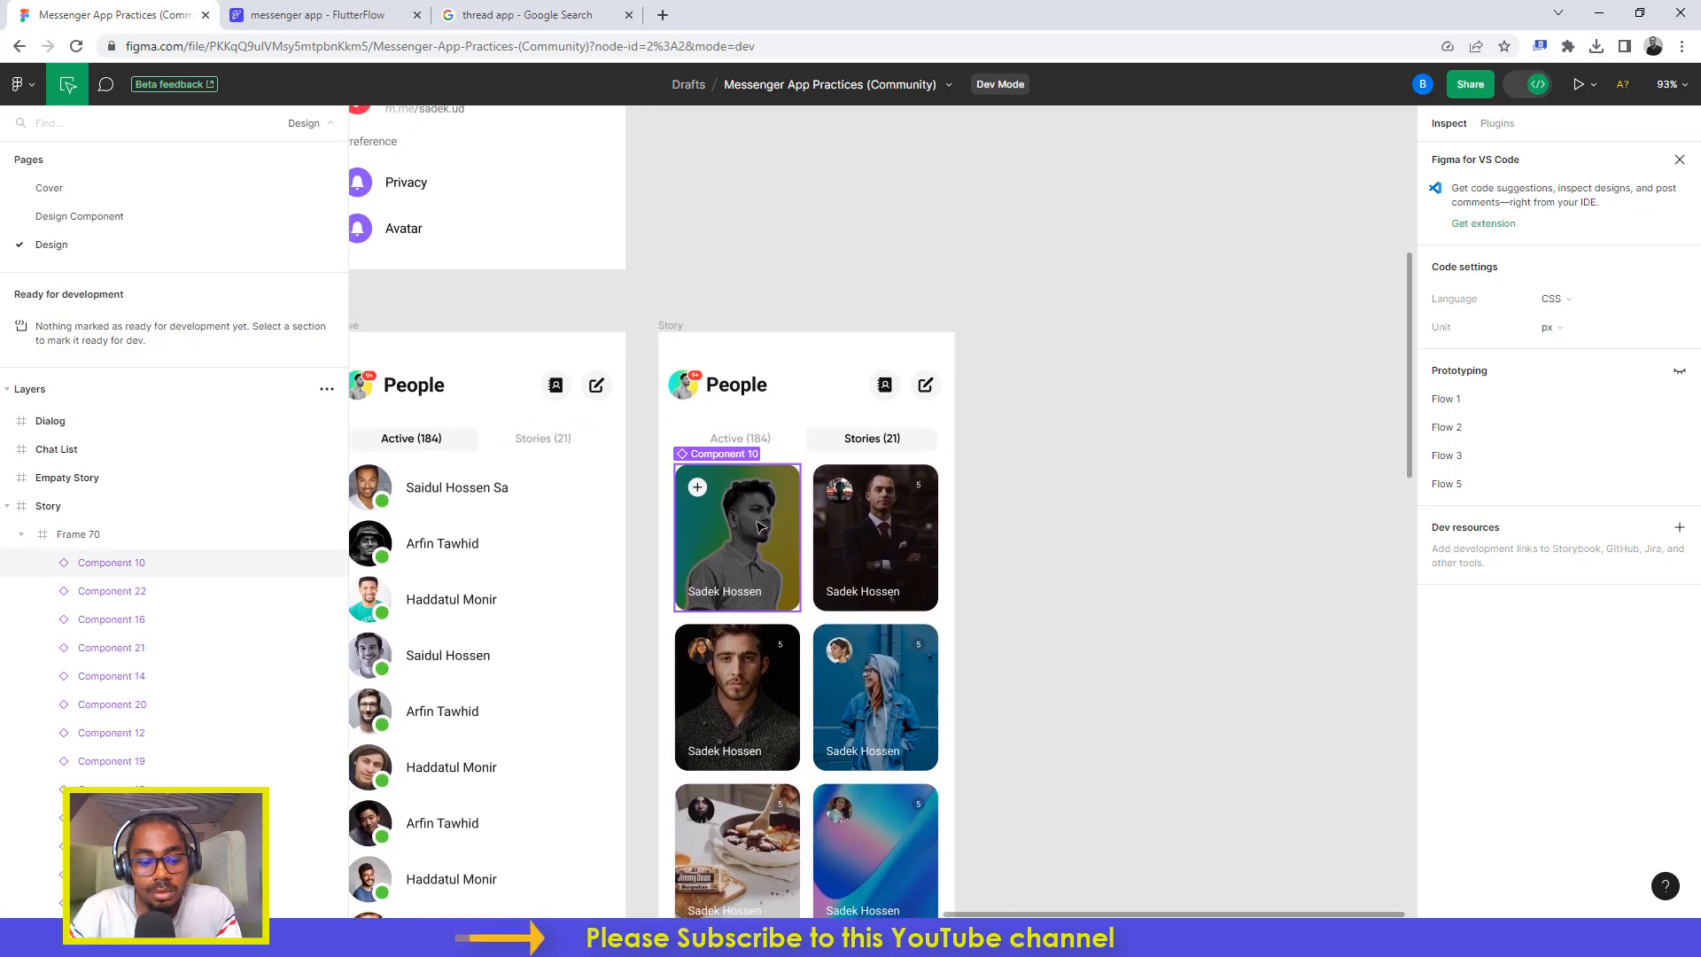
{"action": "left_click", "coordinate": [760, 527]}
{"action": "double_click", "coordinate": [786, 475]}
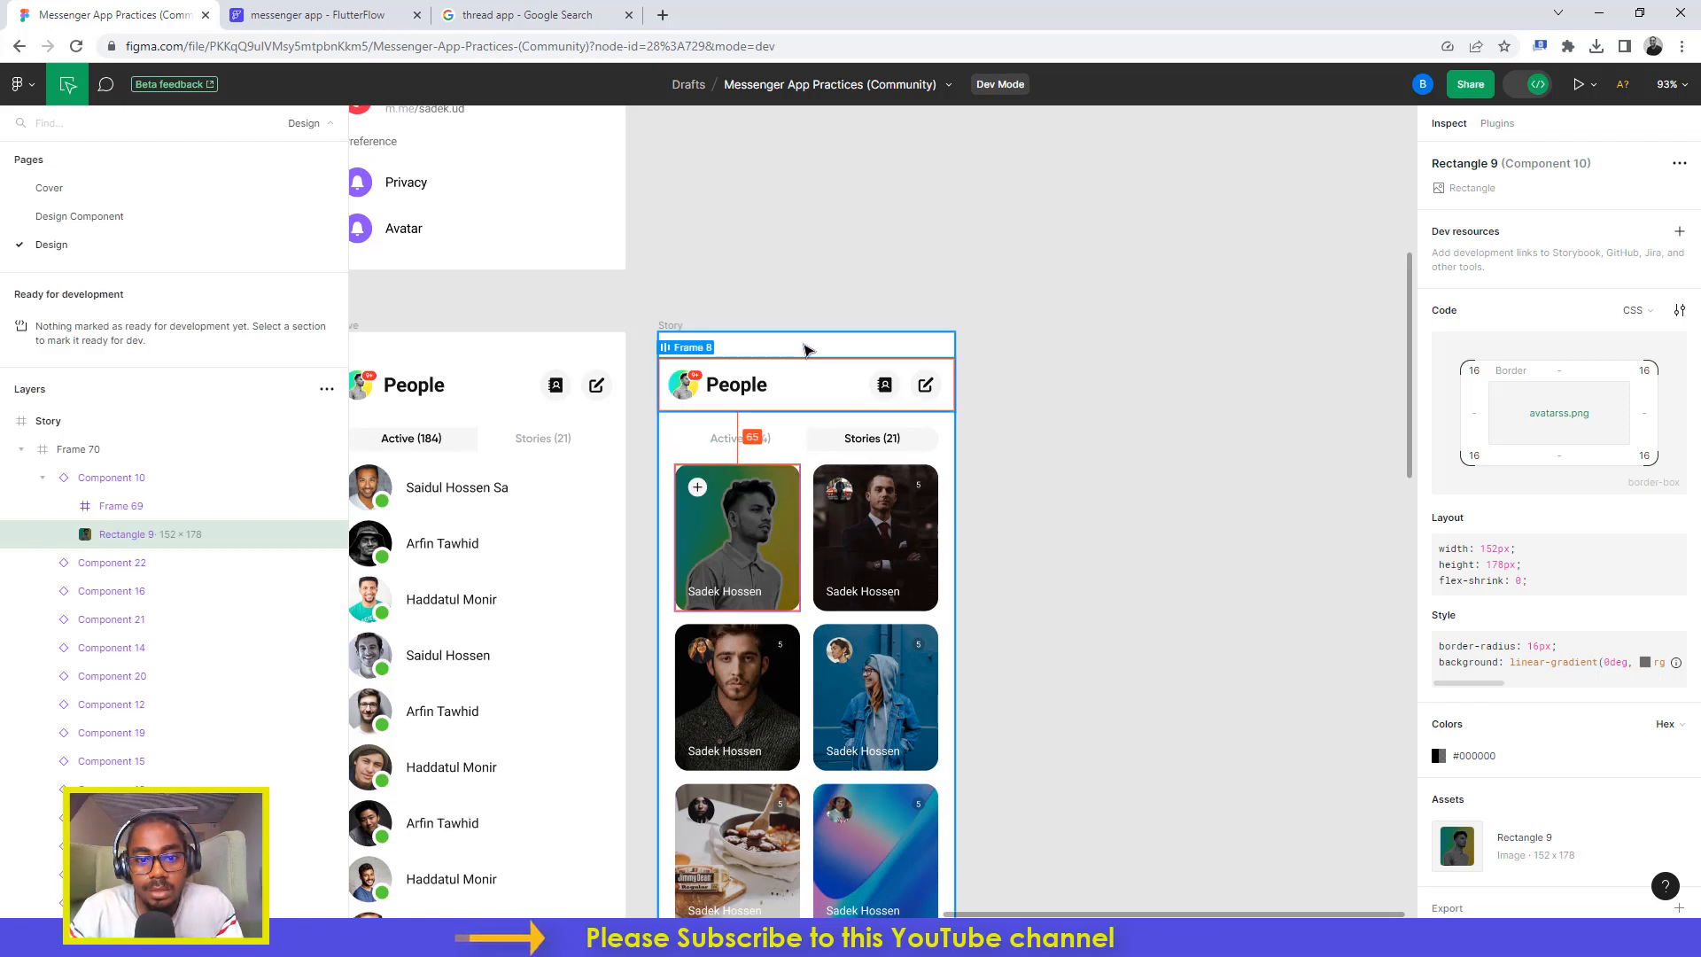
{"action": "left_click", "coordinate": [809, 239]}
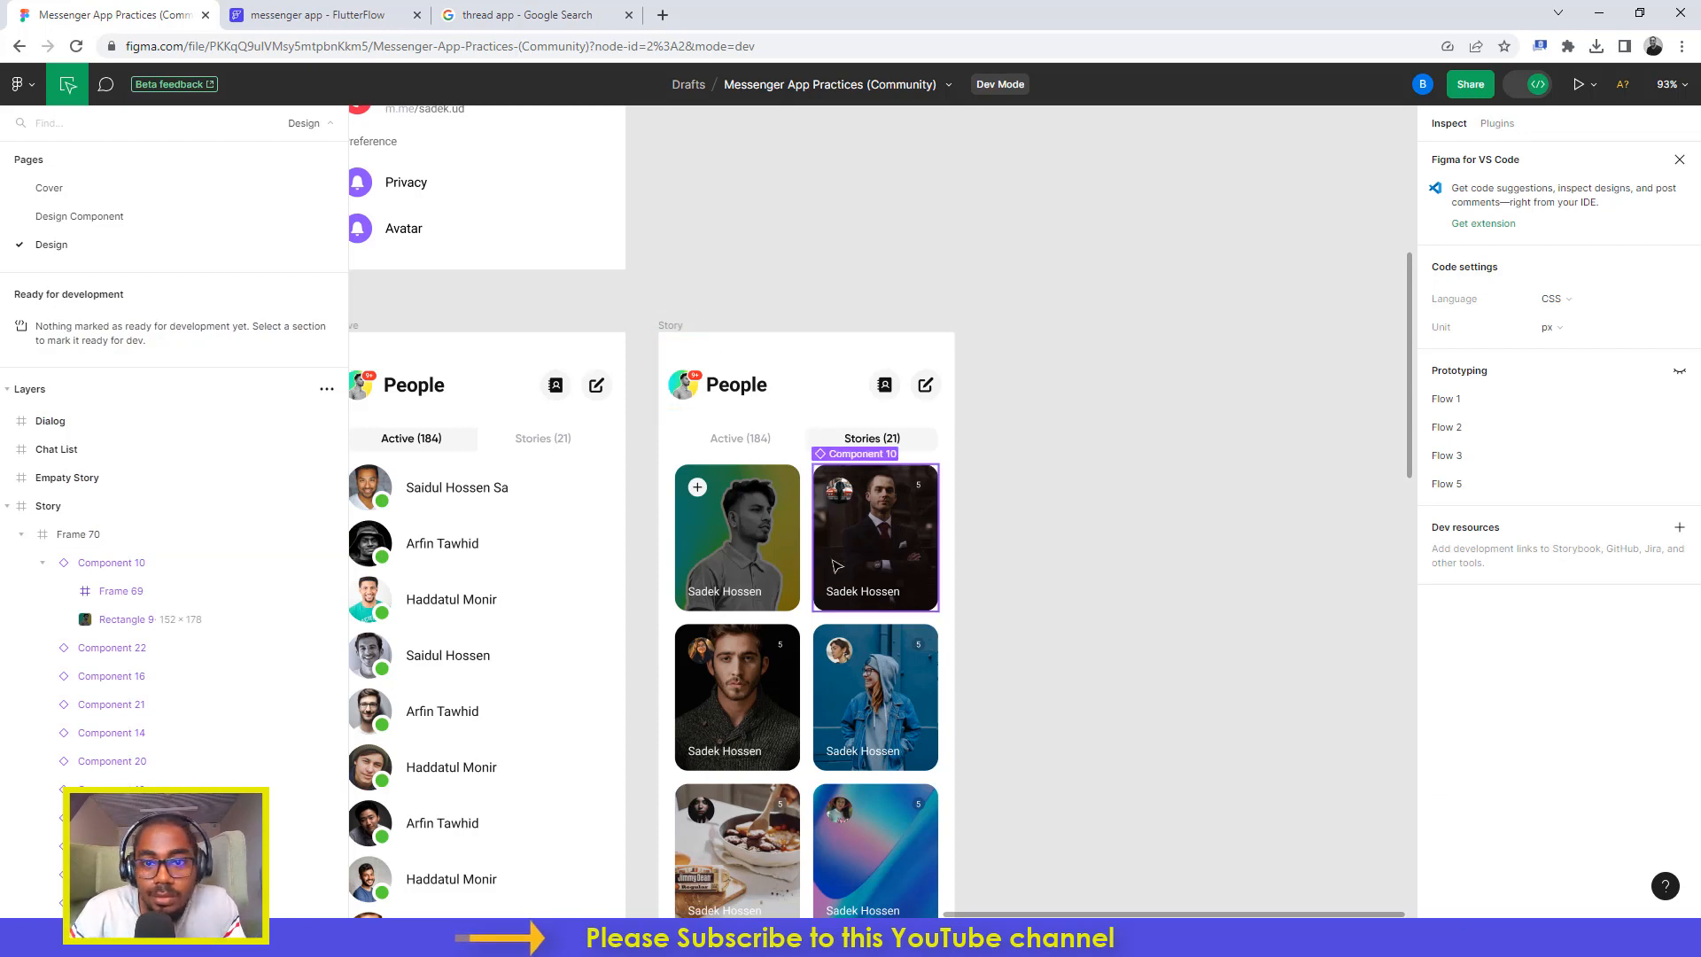
Step: Switch the Figma file from Dev Mode to design editing and select the first story card, Component 10
{"action": "left_click", "coordinate": [1535, 87]}
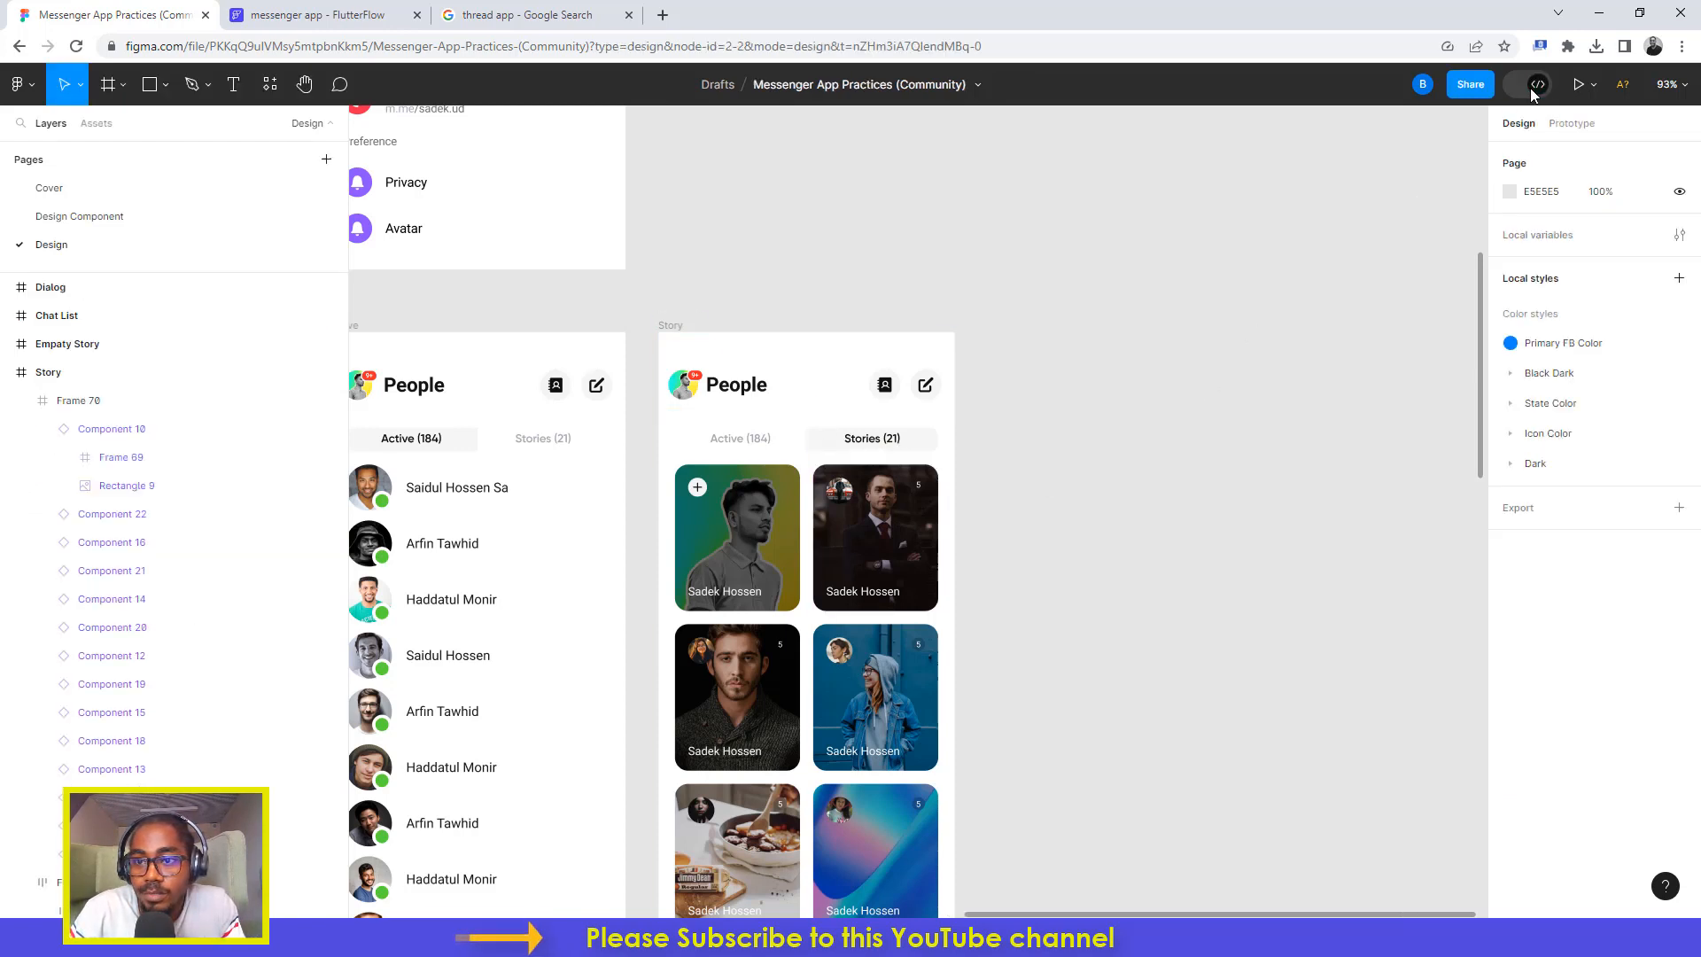
{"action": "left_click", "coordinate": [783, 512]}
{"action": "left_click", "coordinate": [783, 512]}
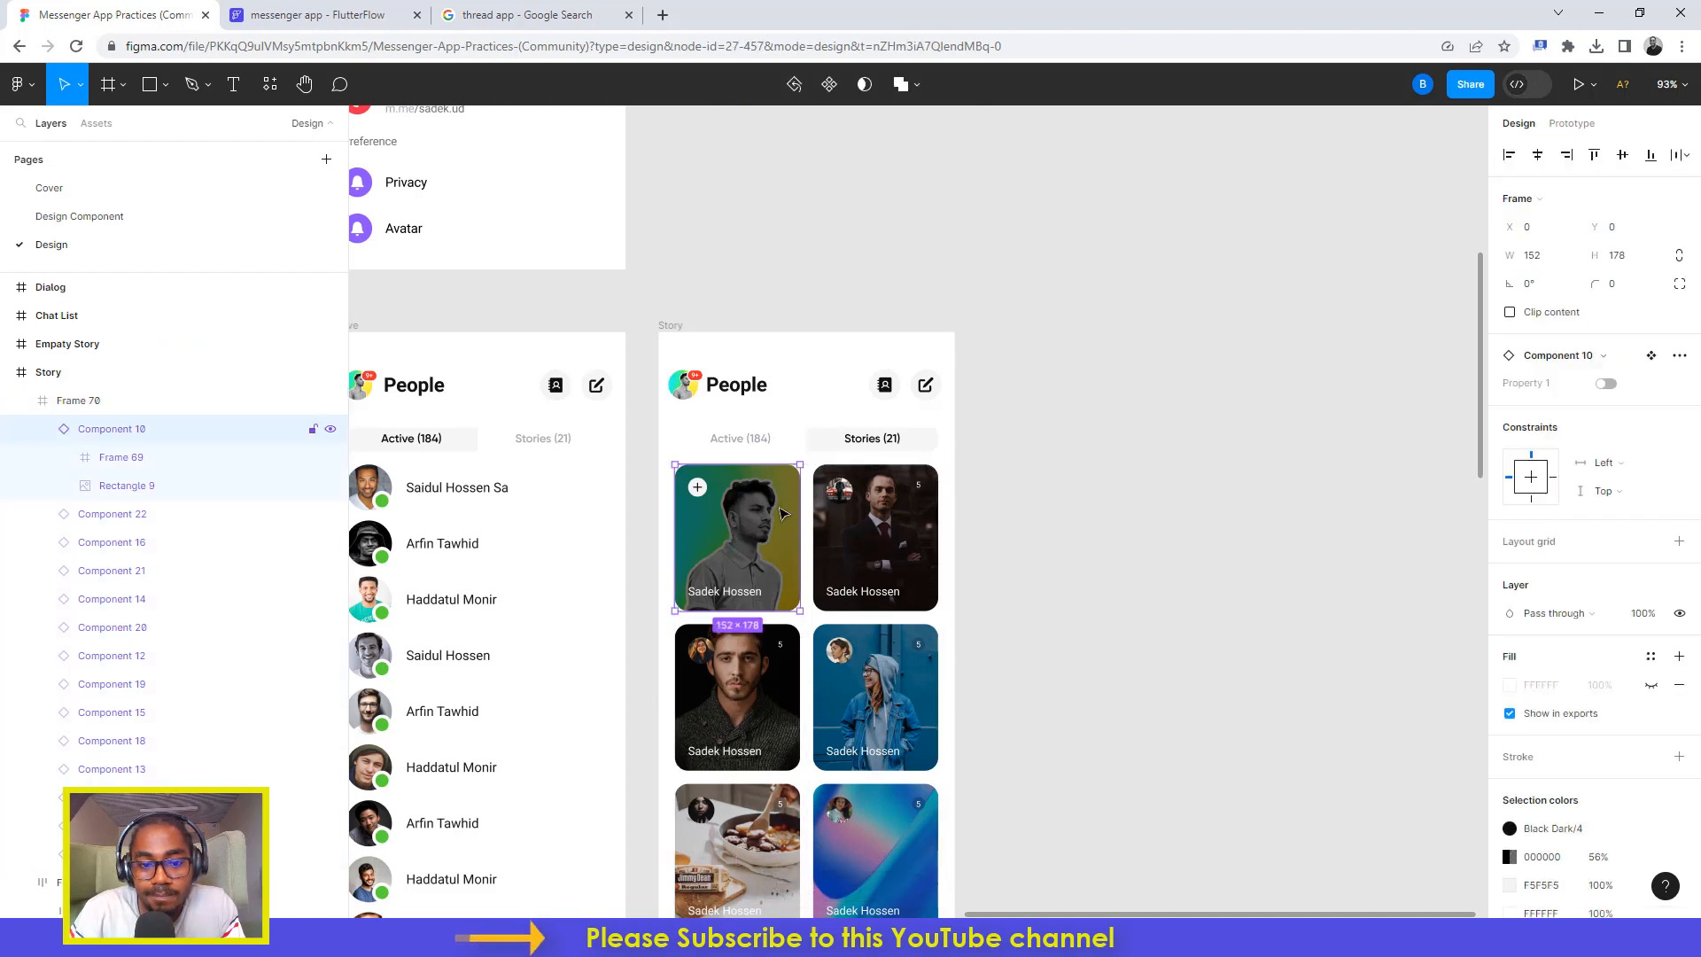
{"action": "left_click", "coordinate": [784, 512]}
{"action": "key", "text": "Escape"}
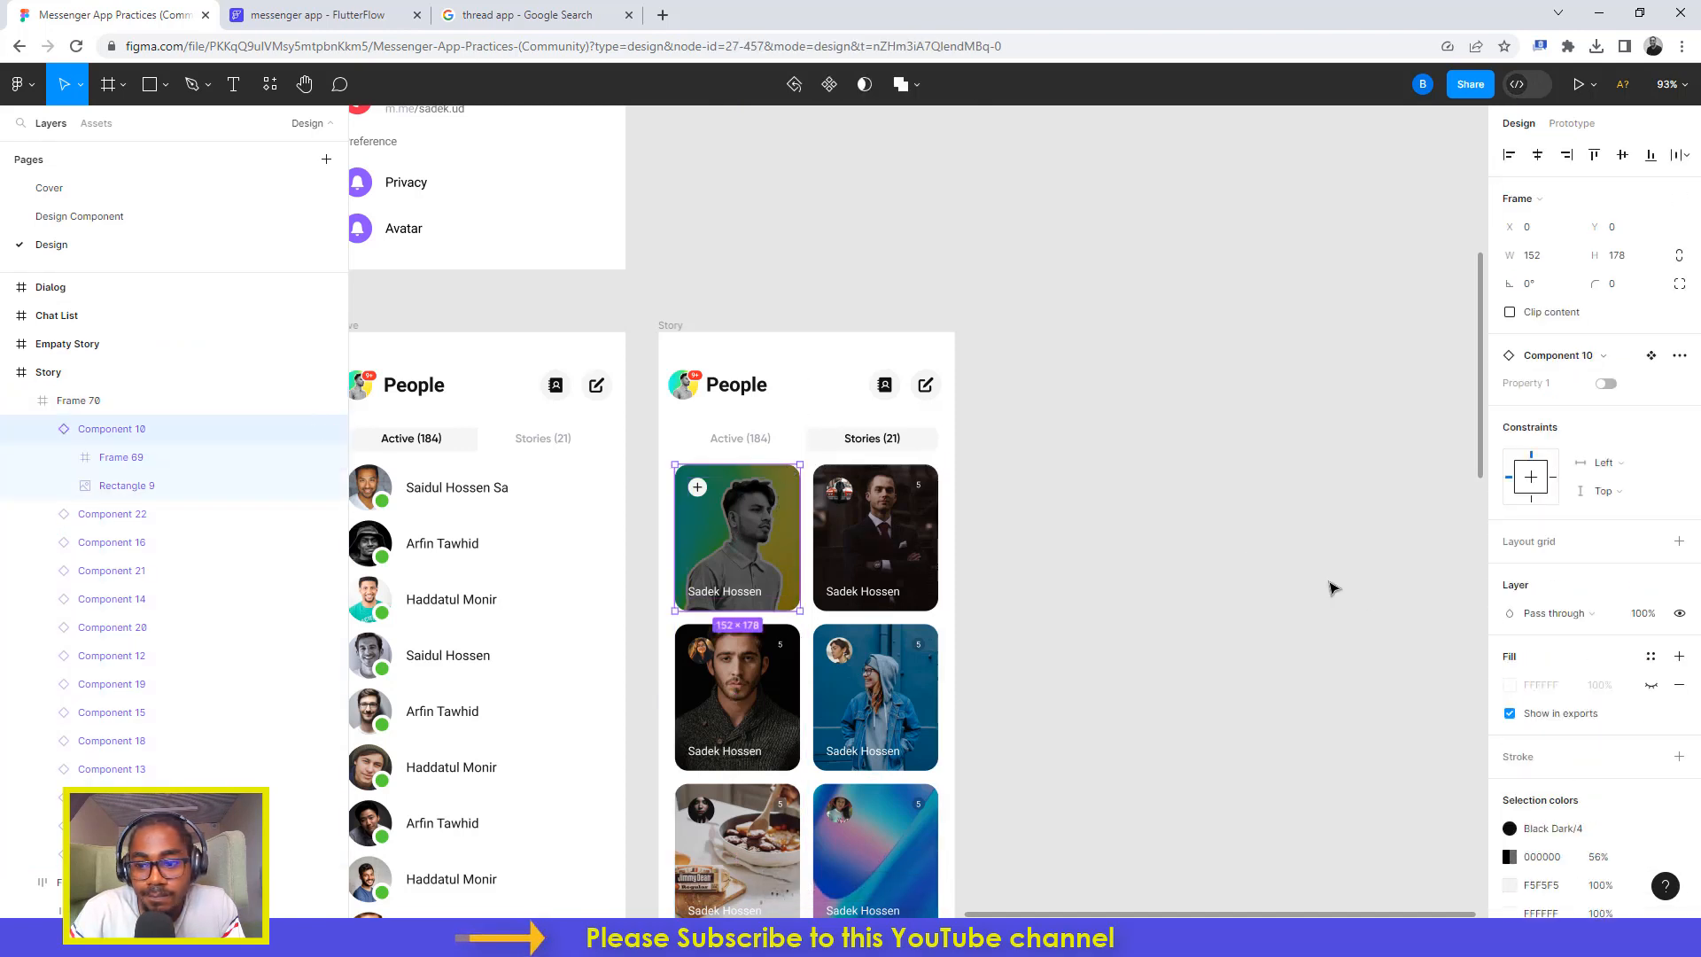
Step: Preview the exports of Component 10 and its inner Frame 69, adding an export setting to the frame
{"action": "scroll", "coordinate": [1524, 621], "scroll_direction": "down", "scroll_amount": 3}
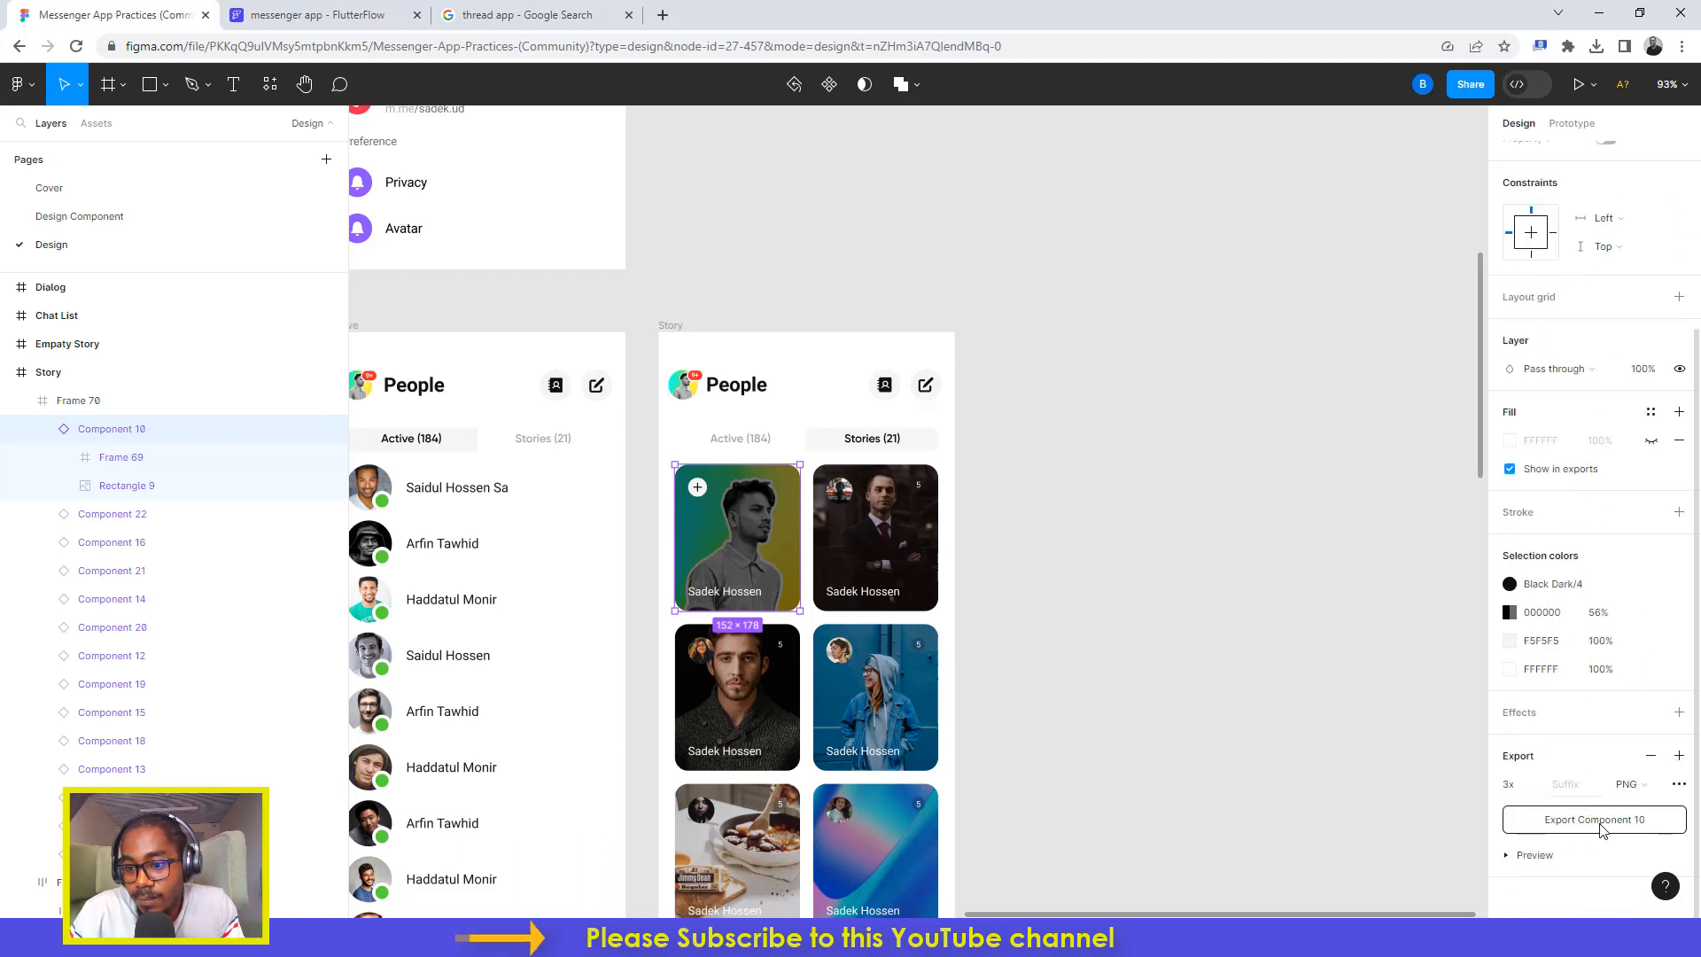
{"action": "left_click", "coordinate": [1555, 855]}
{"action": "scroll", "coordinate": [1559, 798], "scroll_direction": "down", "scroll_amount": 2}
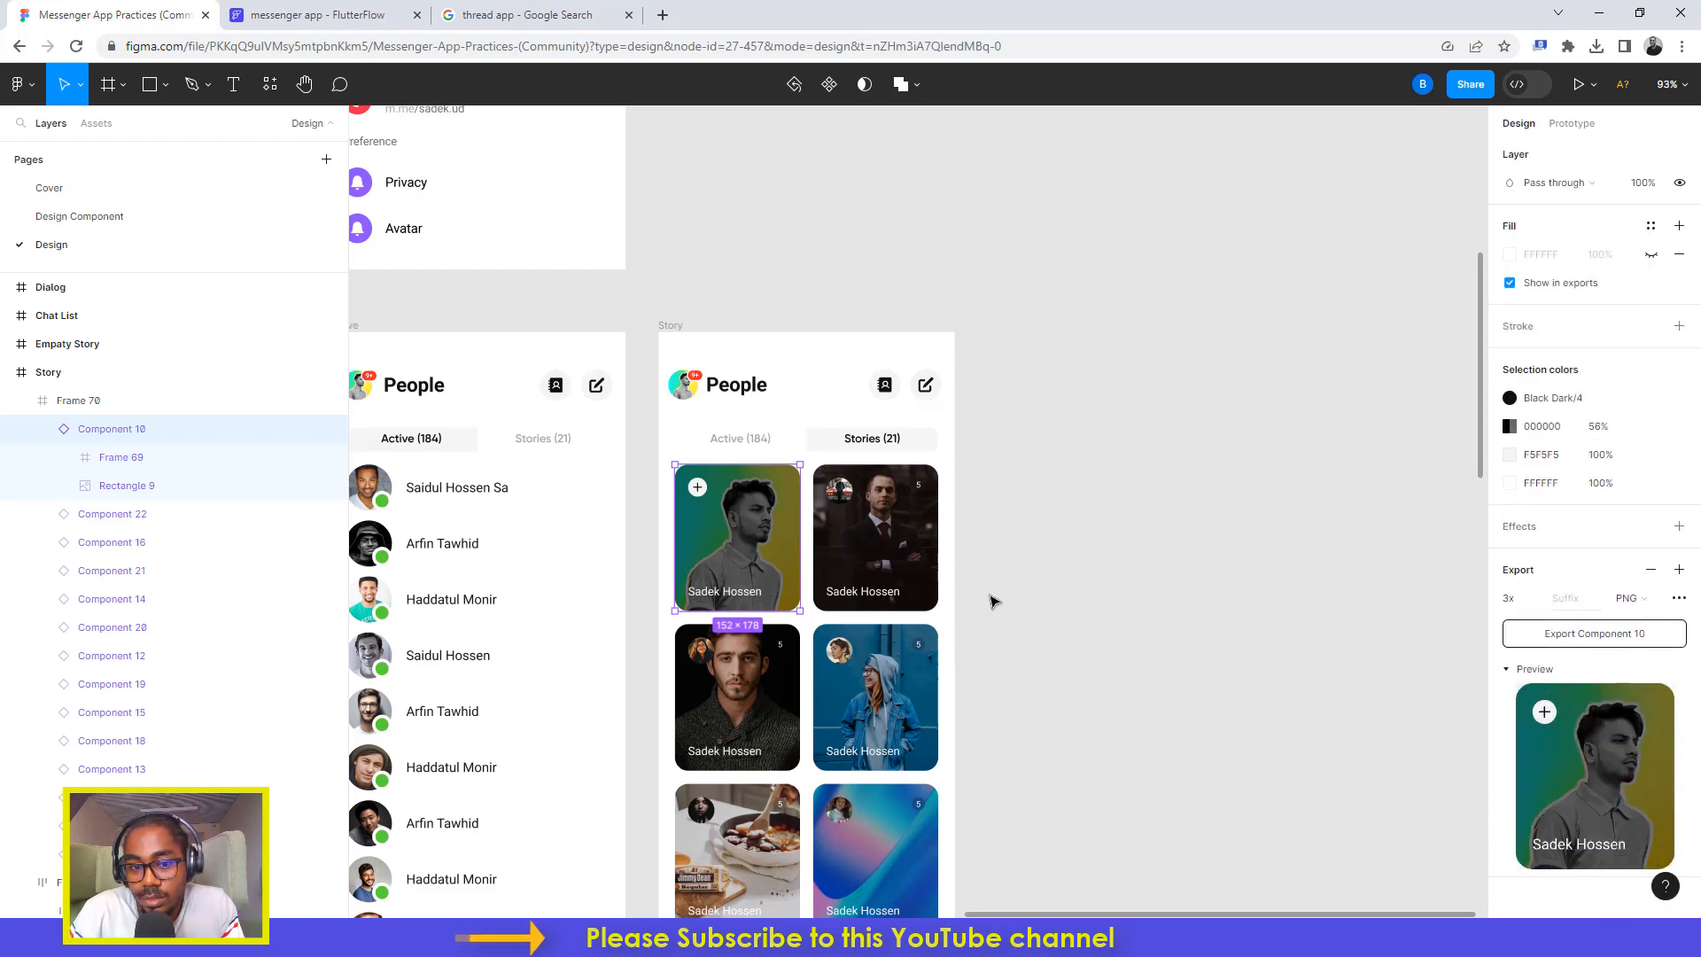
{"action": "left_click", "coordinate": [787, 486]}
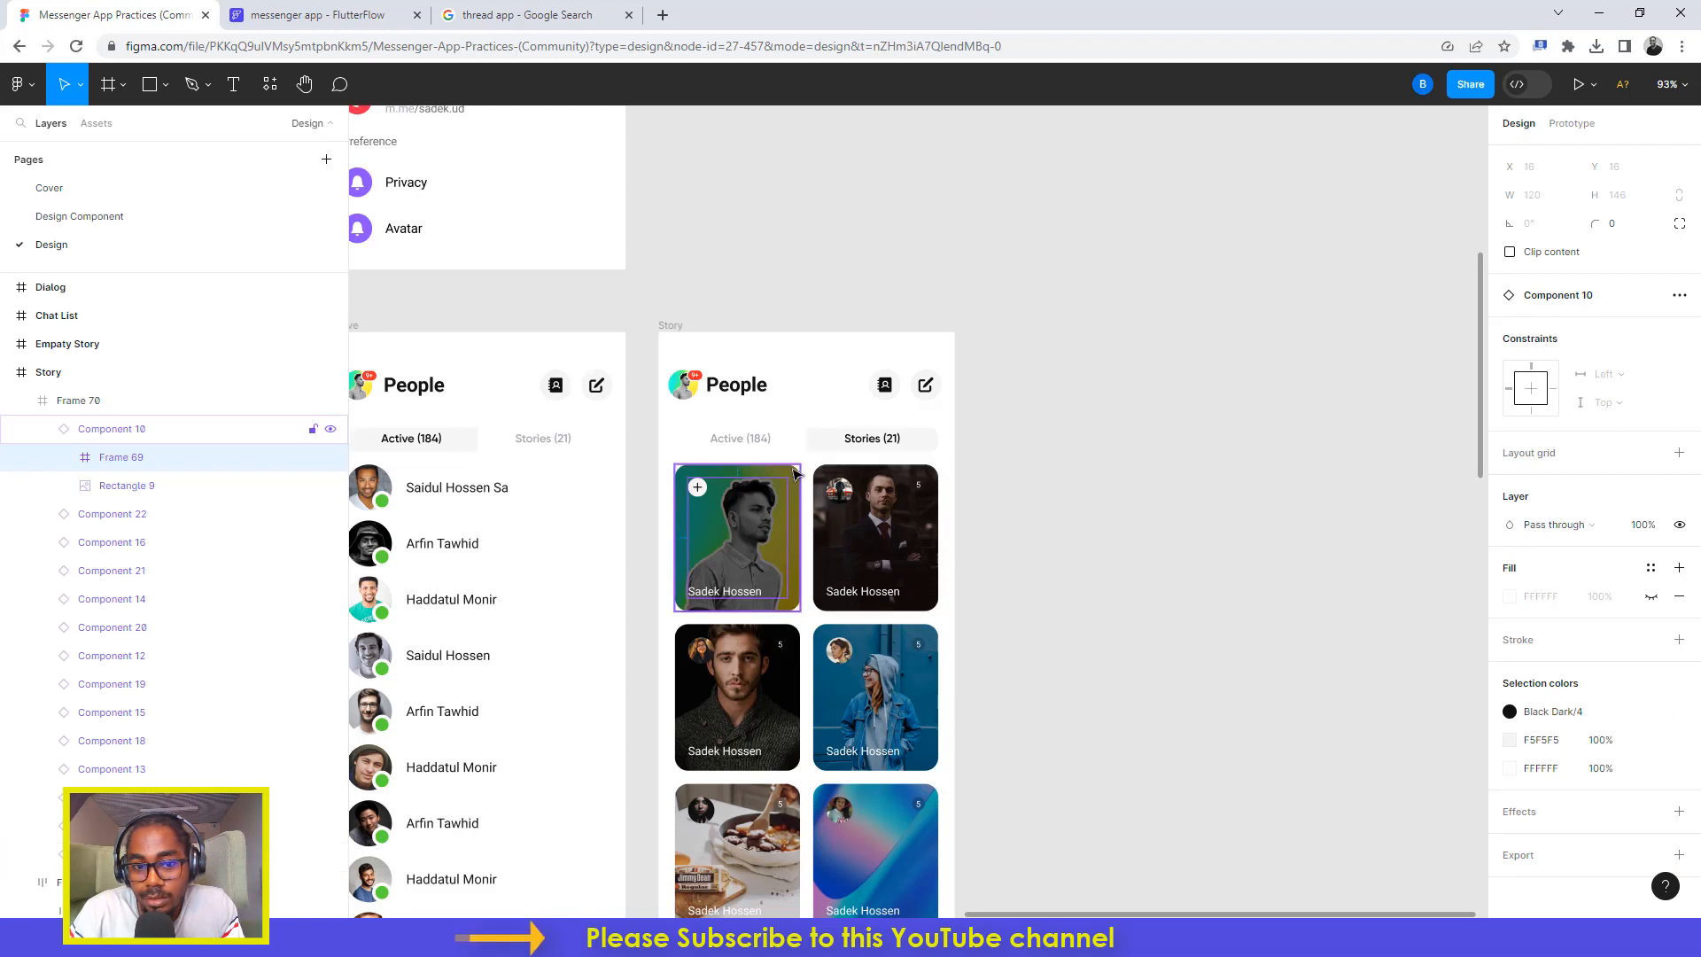
{"action": "left_click", "coordinate": [1524, 855]}
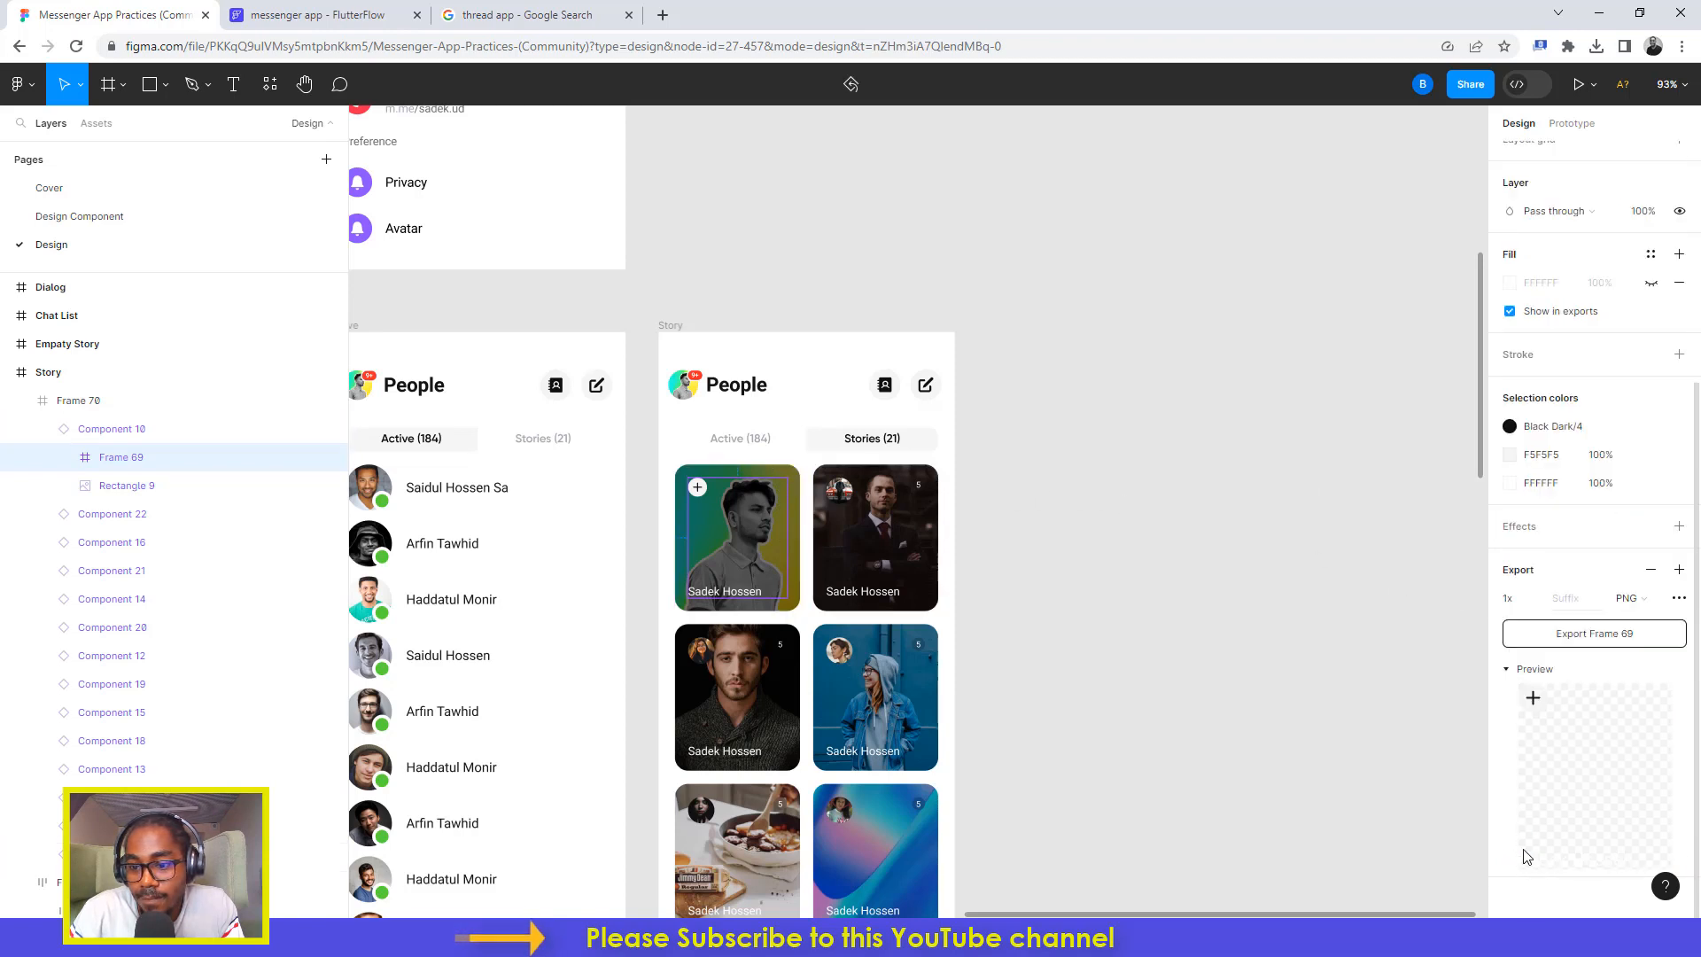
Step: Export the first card's background image layer, Rectangle 9, as a PNG at 3x scale
{"action": "left_click", "coordinate": [794, 479]}
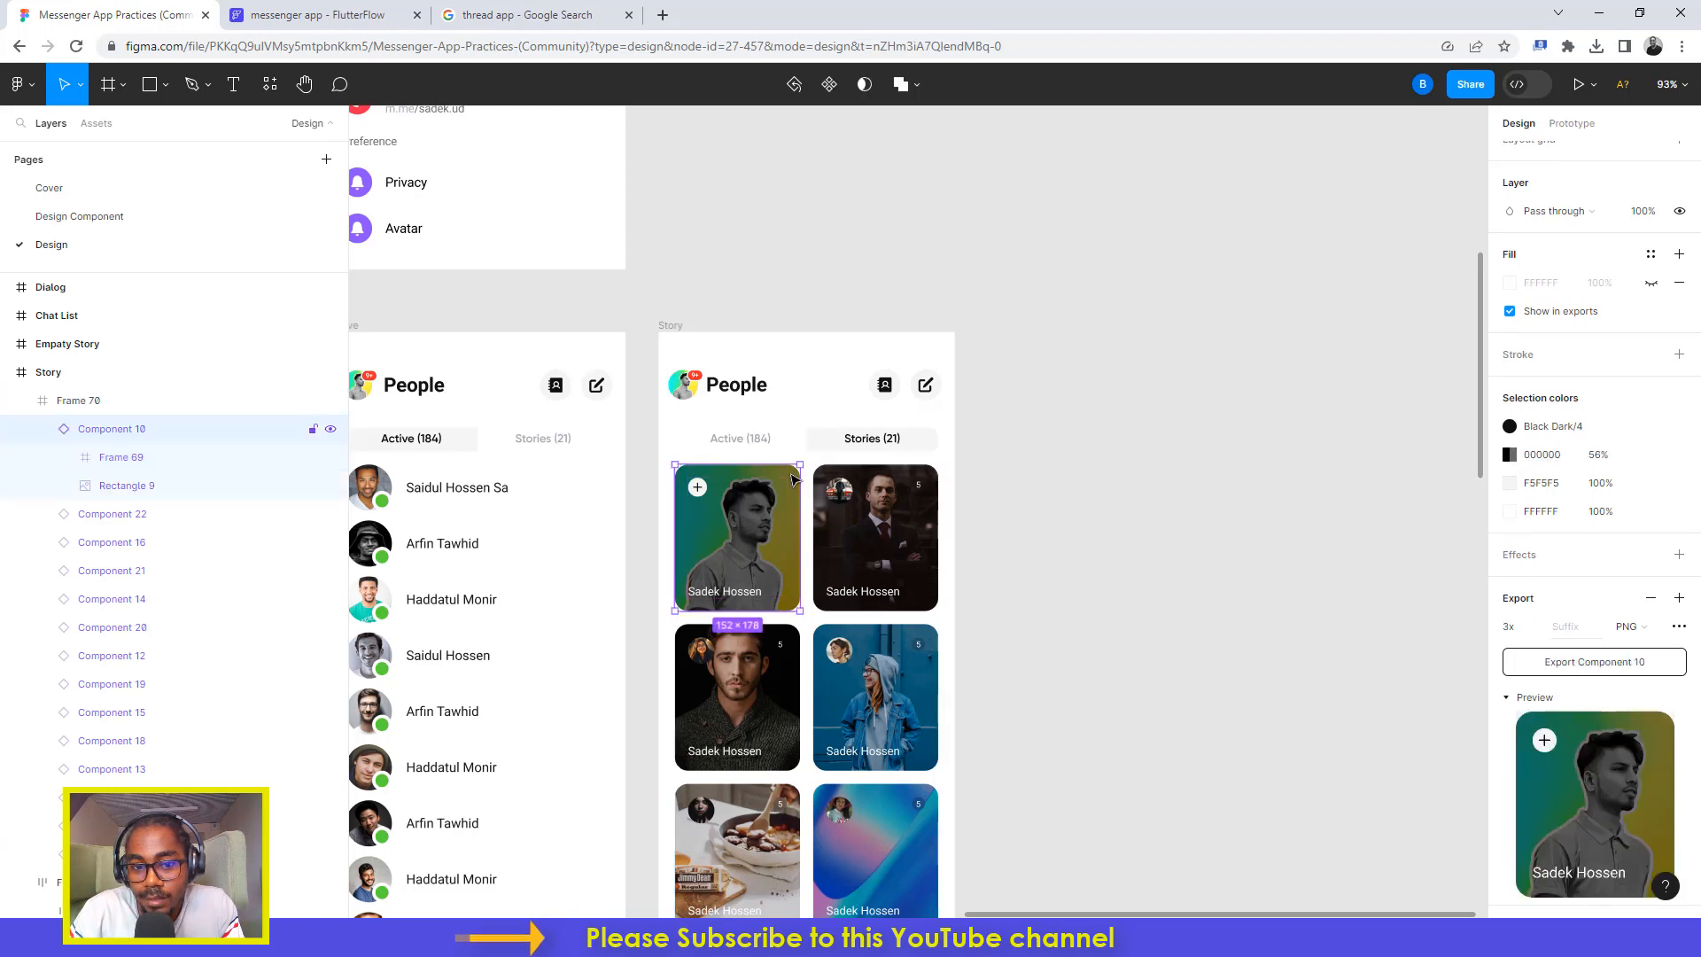
{"action": "double_click", "coordinate": [792, 480]}
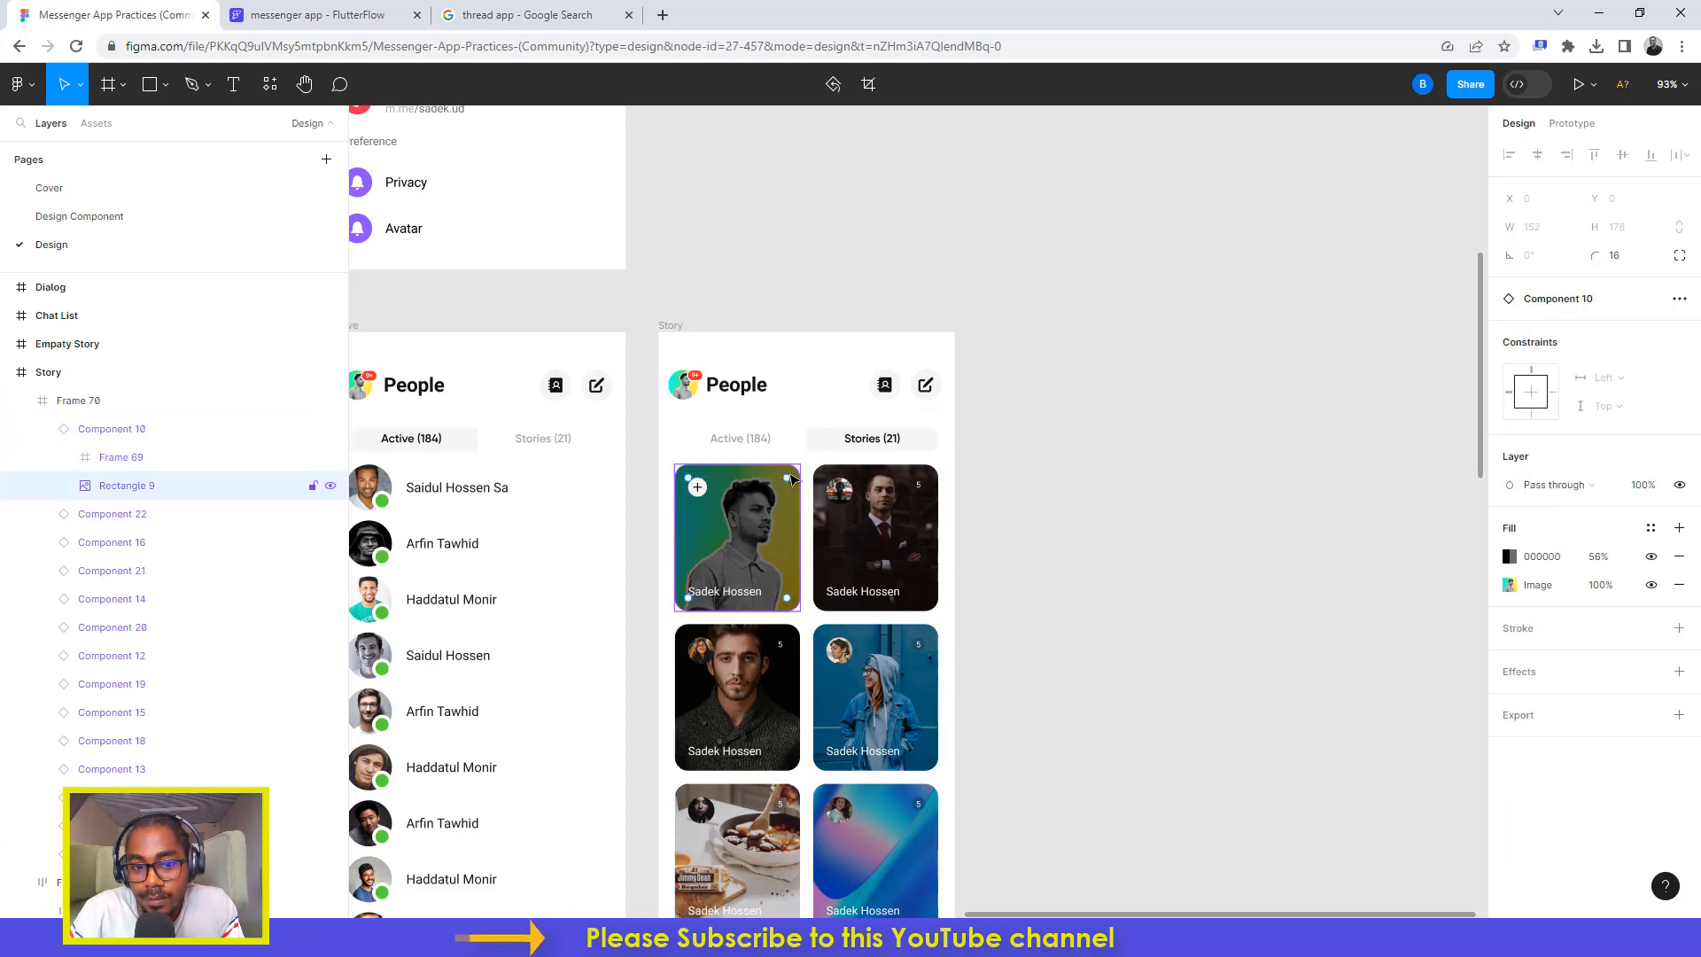
{"action": "left_click", "coordinate": [1576, 718]}
{"action": "scroll", "coordinate": [1624, 802], "scroll_direction": "down", "scroll_amount": 3}
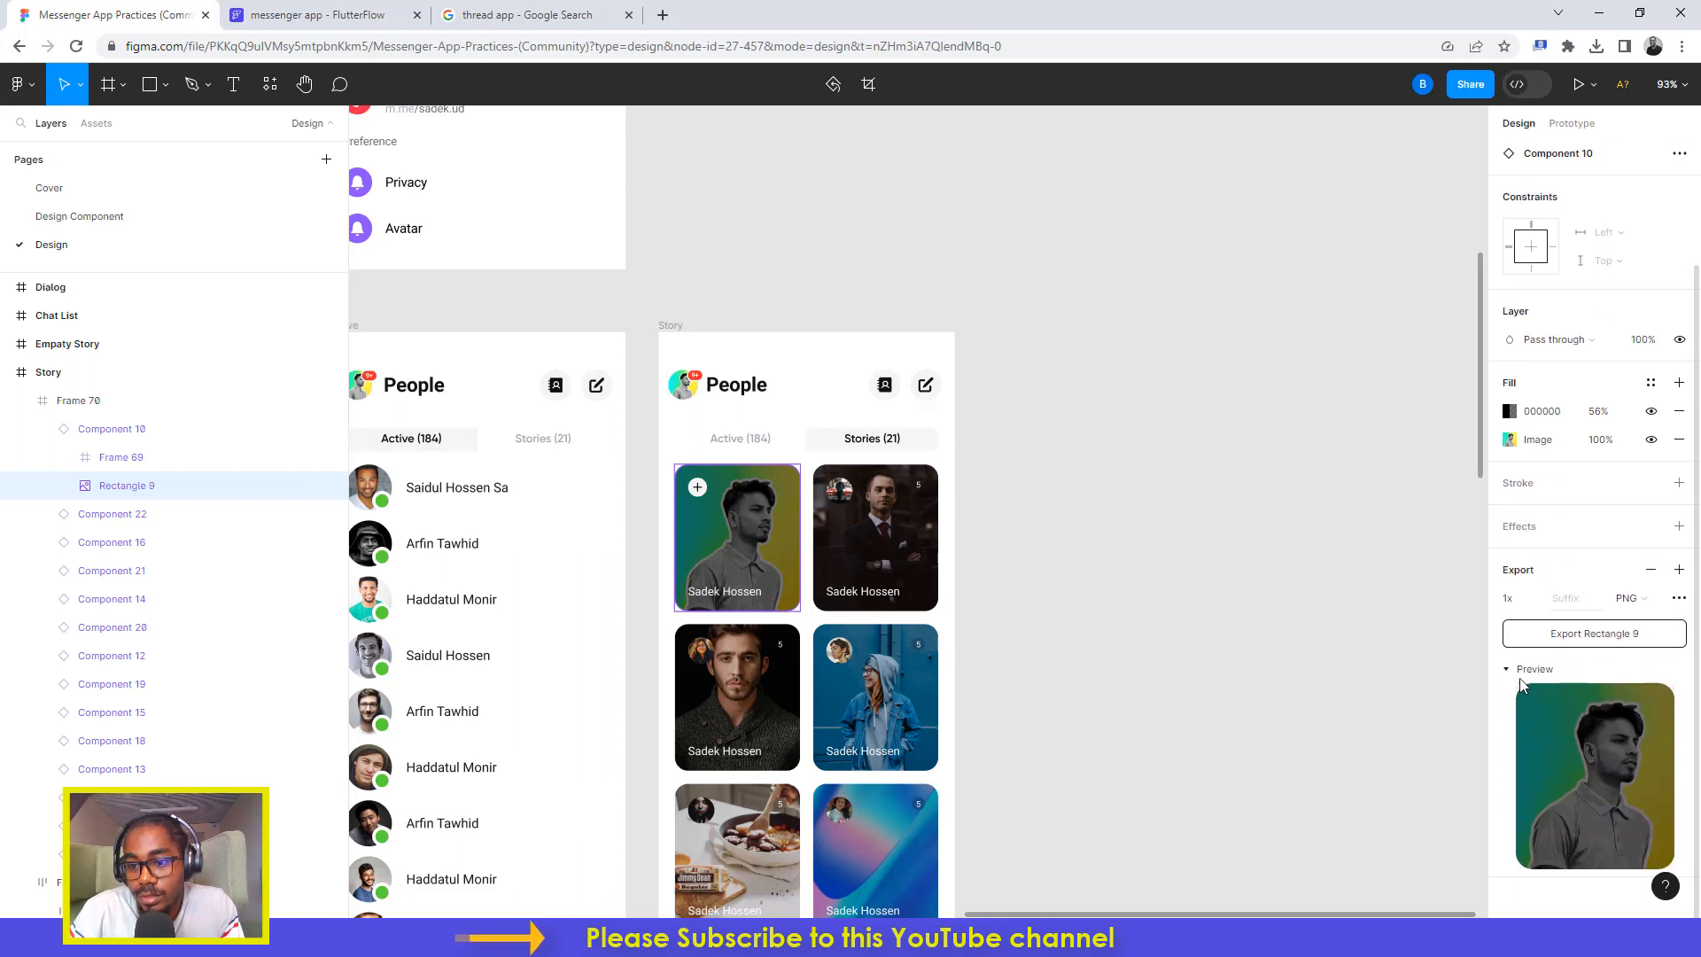
{"action": "left_click", "coordinate": [1535, 605]}
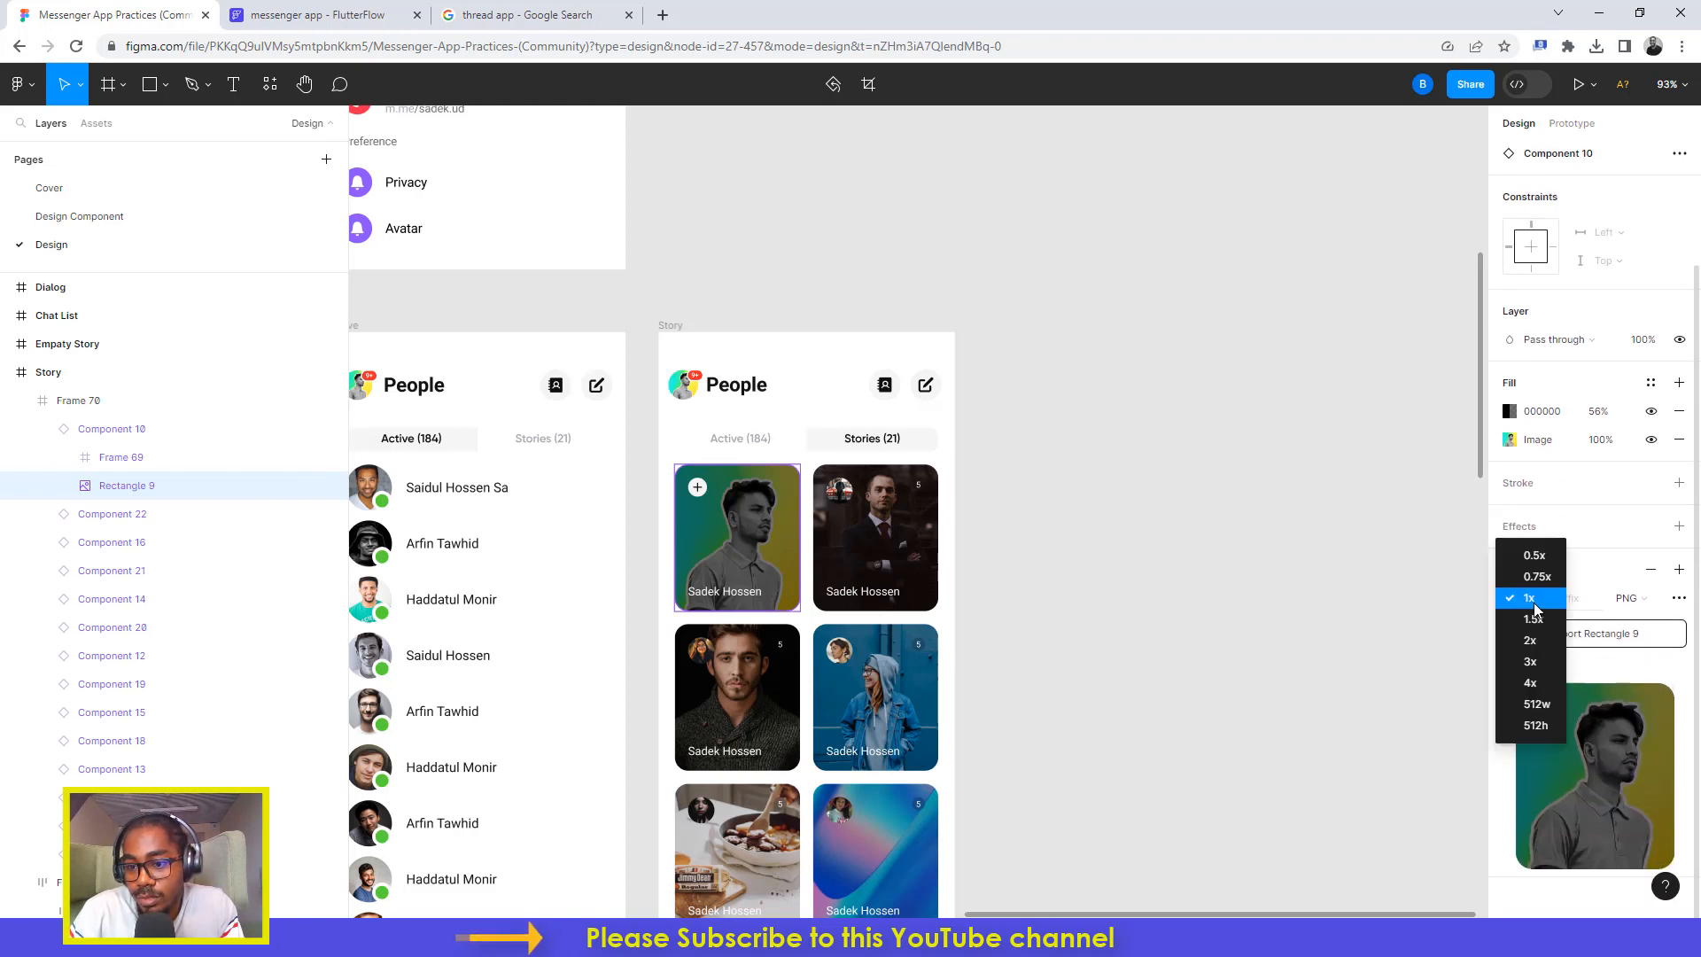
{"action": "left_click", "coordinate": [1533, 662]}
{"action": "left_click", "coordinate": [1574, 633]}
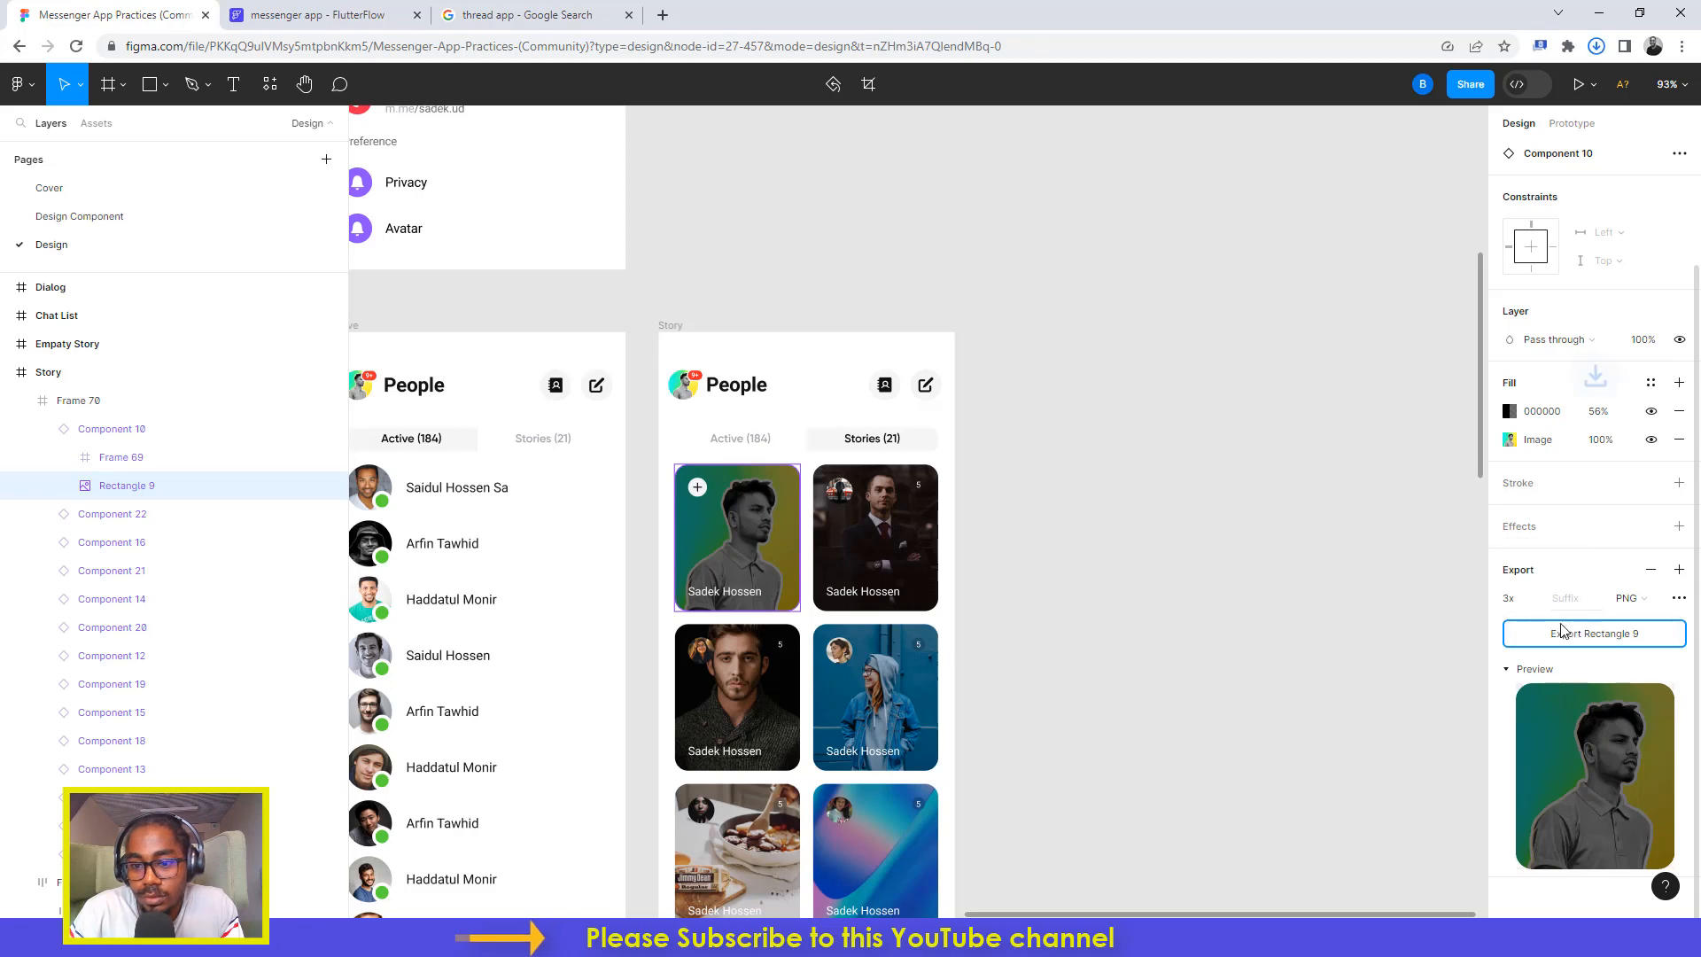
Step: Switch to FlutterFlow and upload Rectangle 9 (2).png from Downloads as the story card container's background image
{"action": "left_click", "coordinate": [351, 12]}
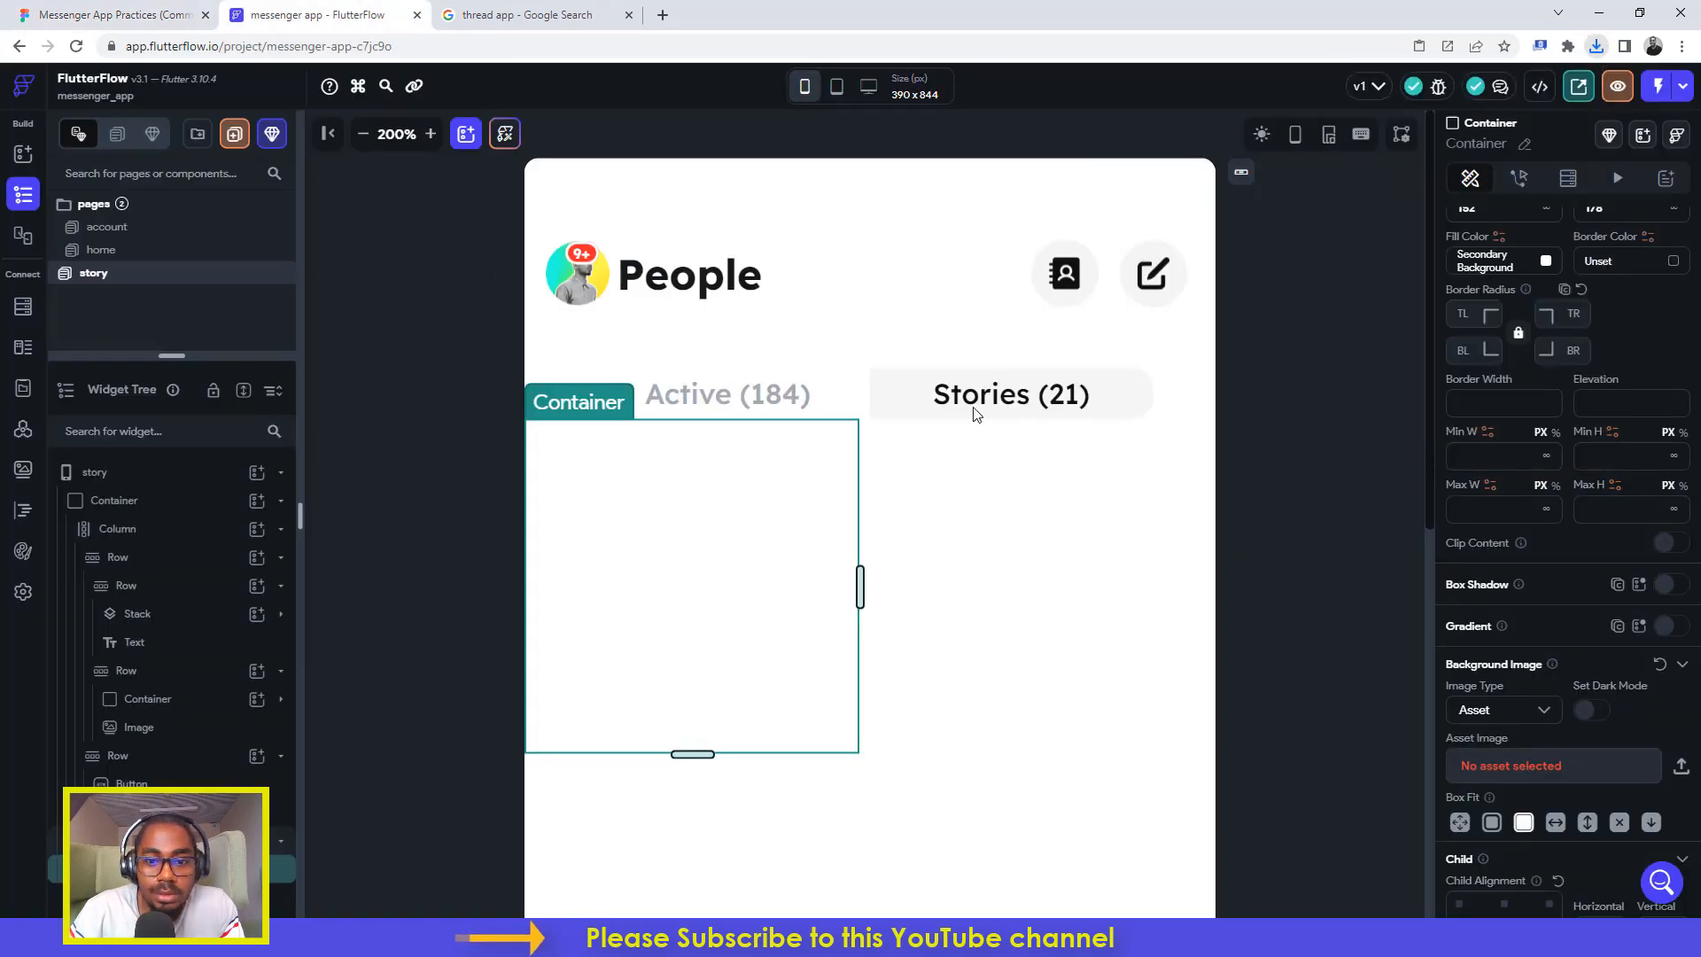
{"action": "left_click", "coordinate": [1680, 767]}
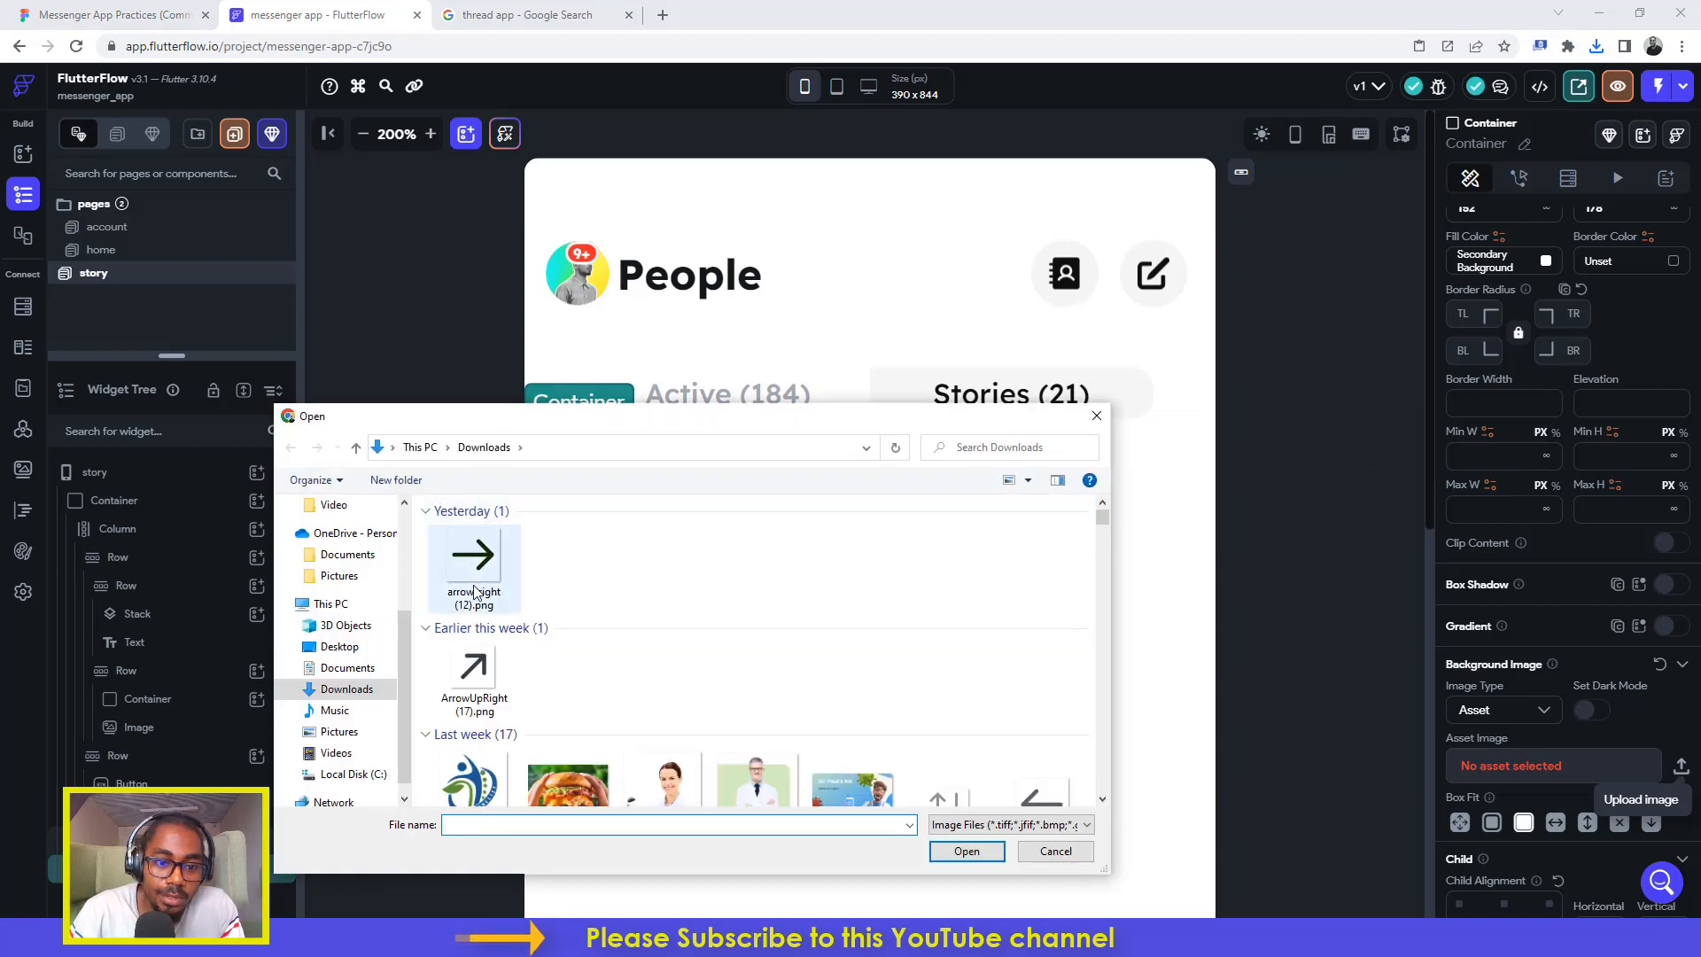
{"action": "left_click", "coordinate": [474, 580]}
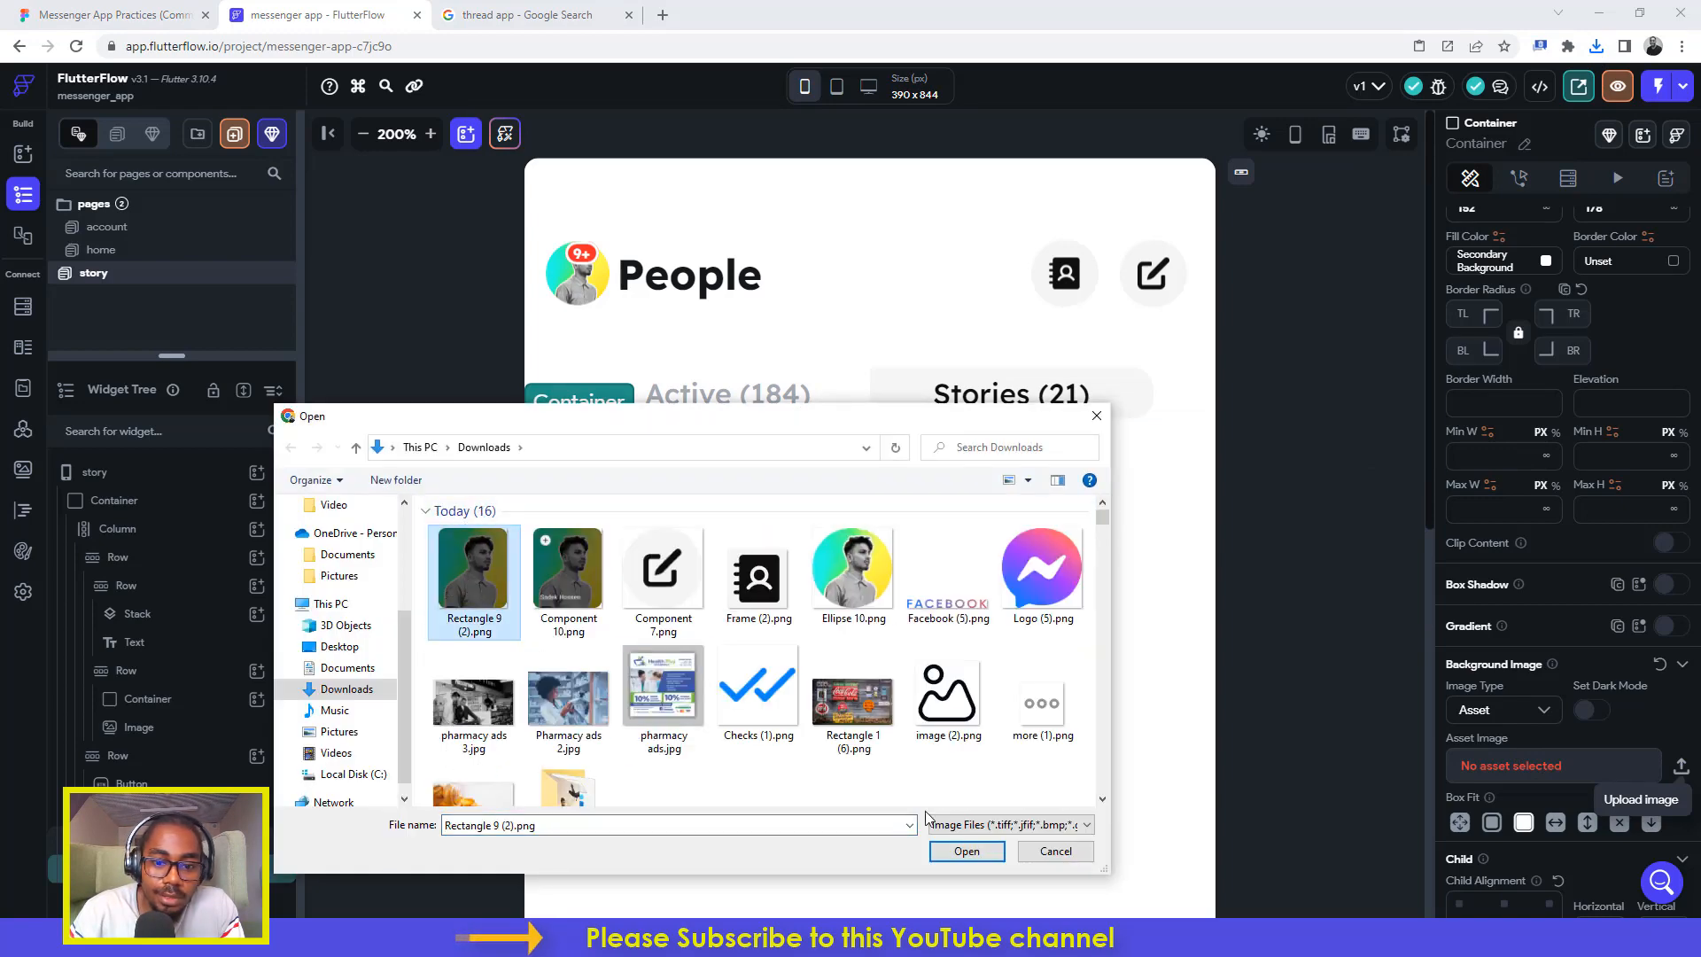
{"action": "left_click", "coordinate": [966, 852]}
Step: Return to Figma and examine the plus badge, Component 7, on the first story card
{"action": "left_click", "coordinate": [101, 14]}
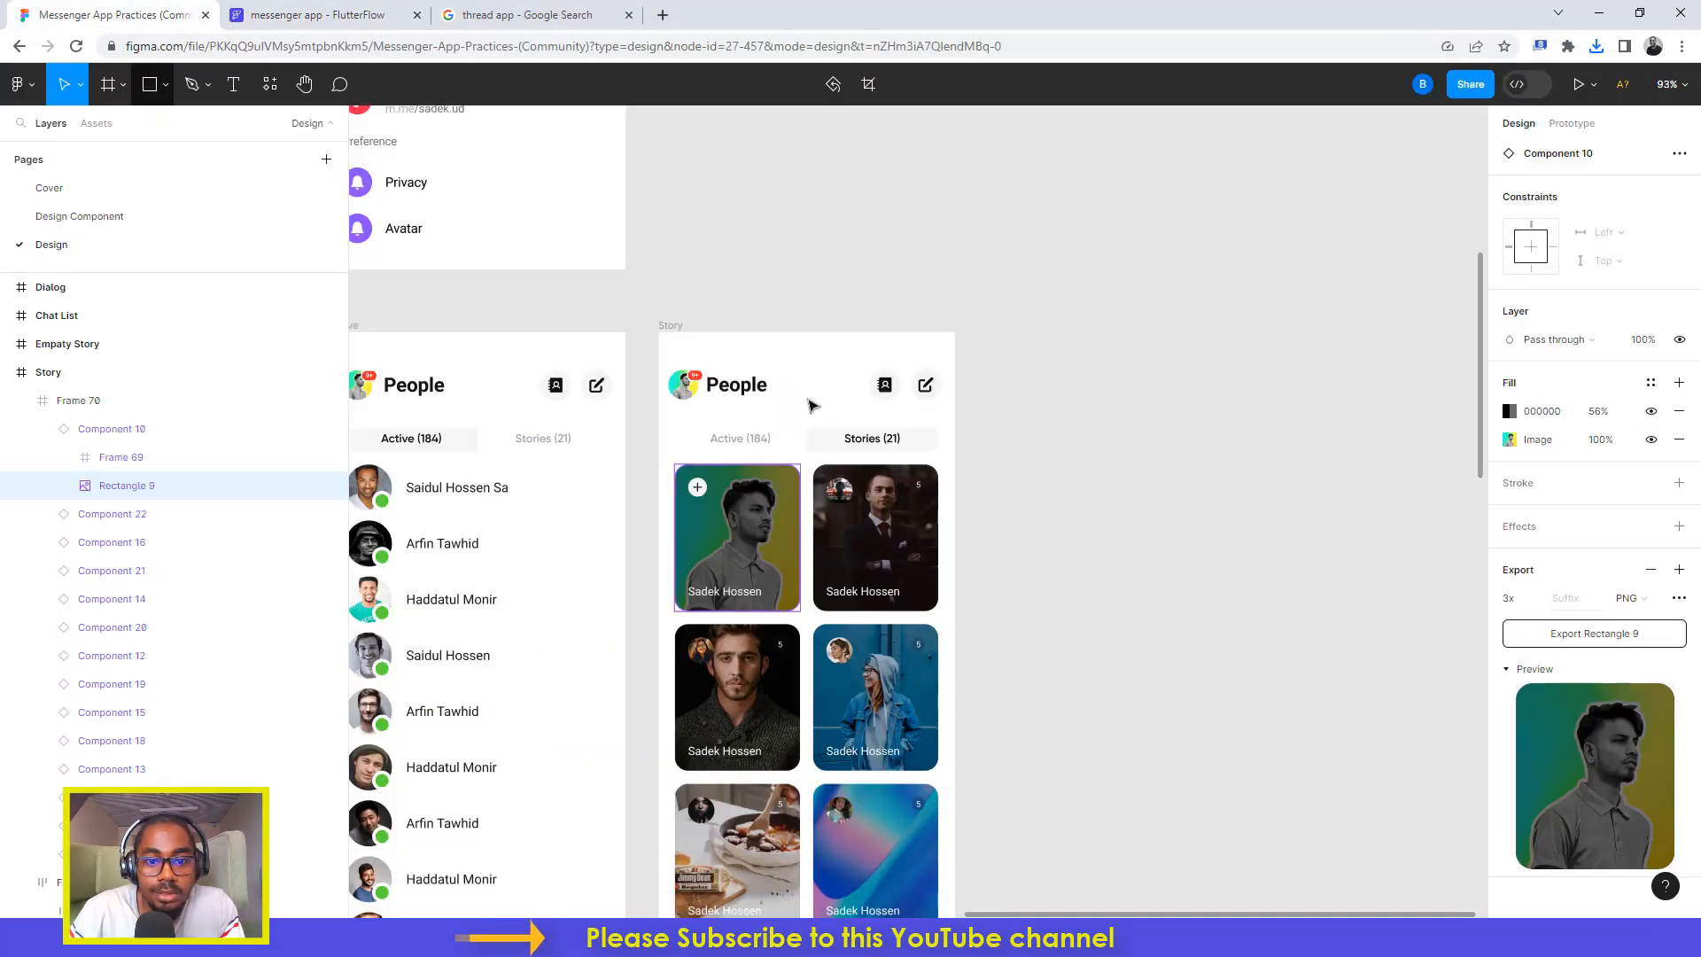
{"action": "left_click", "coordinate": [700, 493]}
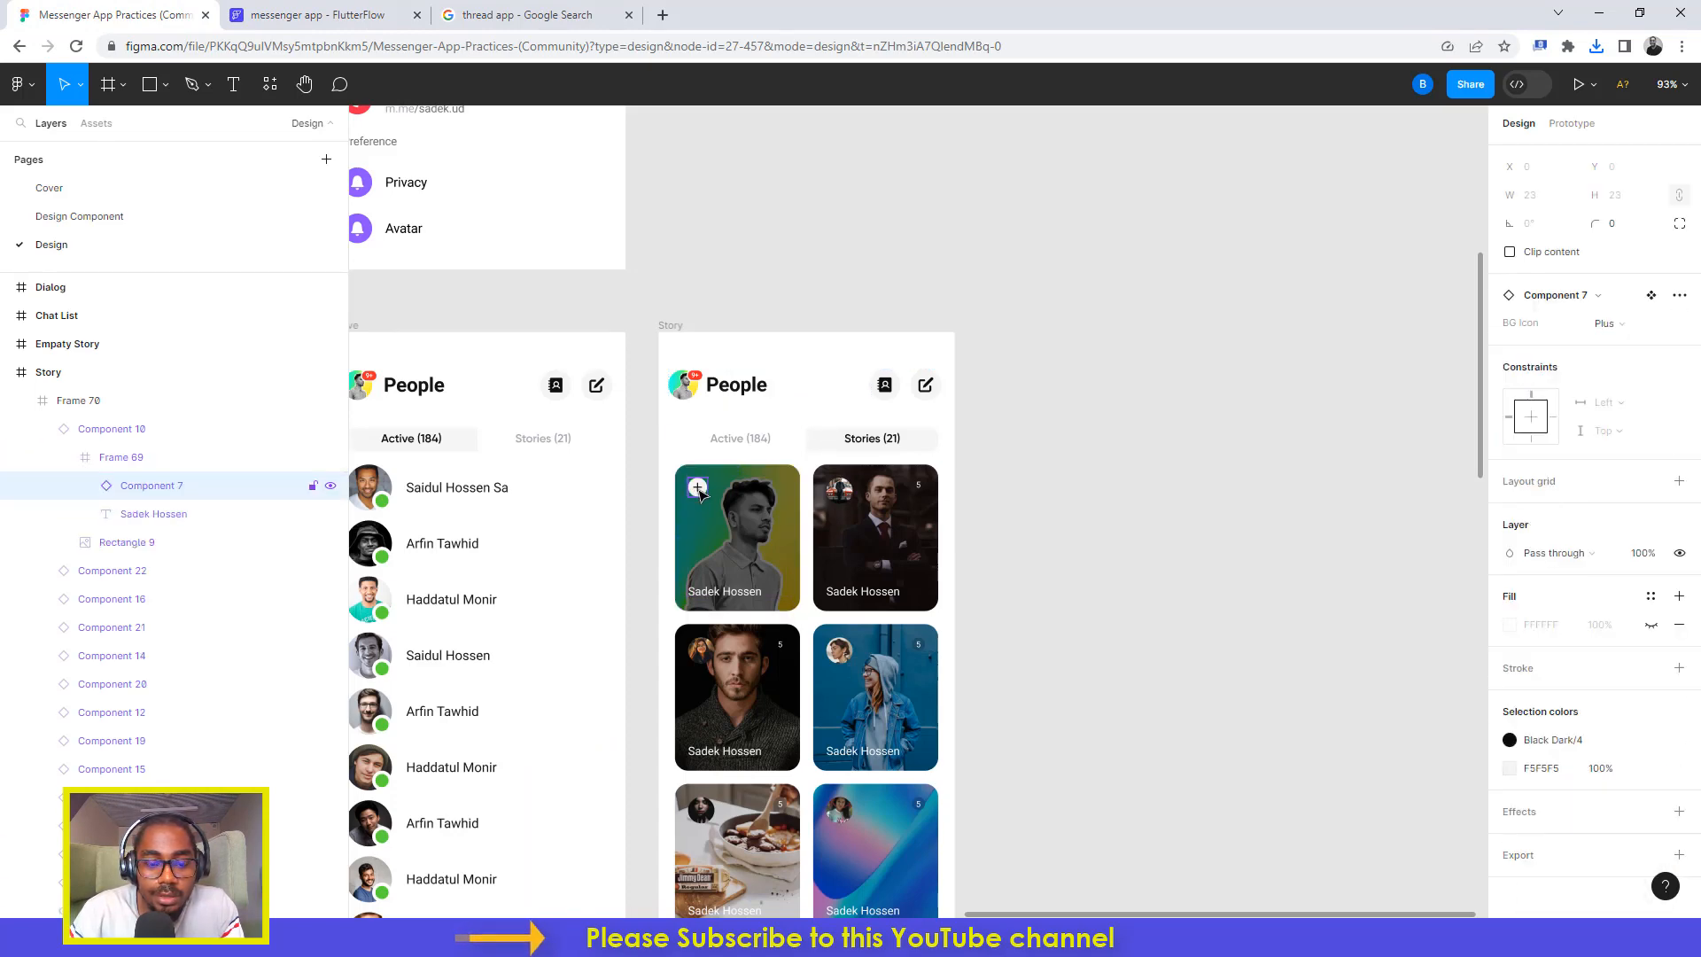
{"action": "scroll", "coordinate": [700, 493], "scroll_direction": "up", "scroll_amount": 5}
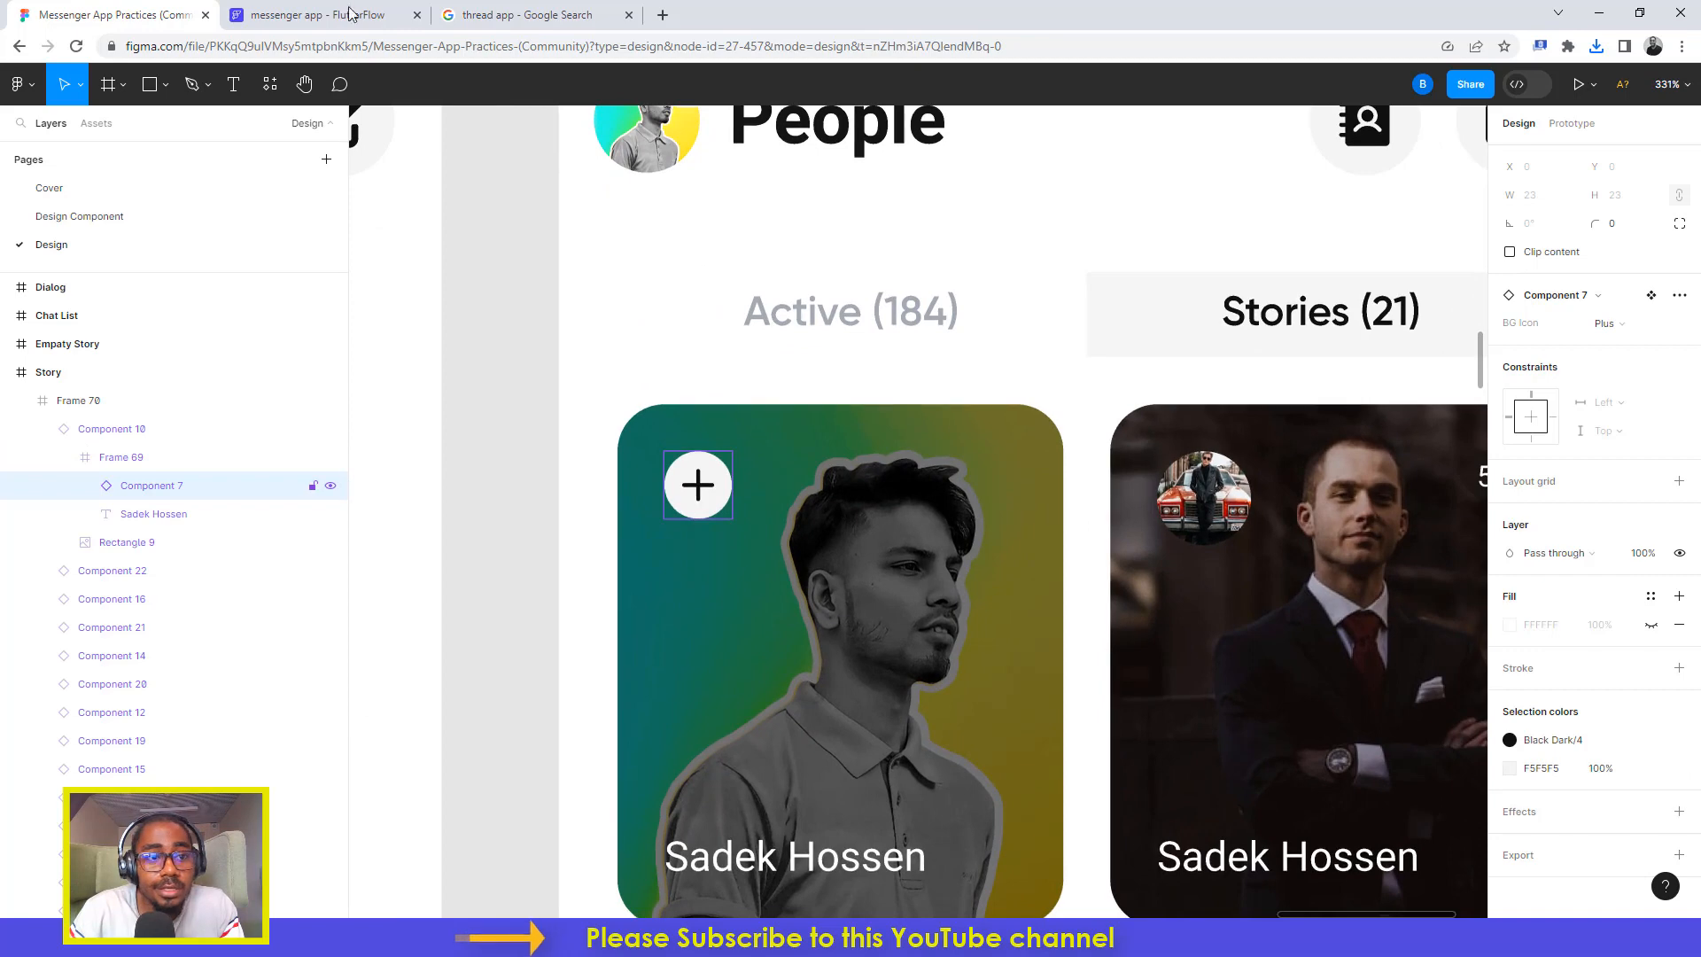
Step: In FlutterFlow, set the box fit of the card container's background image to Contain
{"action": "left_click", "coordinate": [335, 11]}
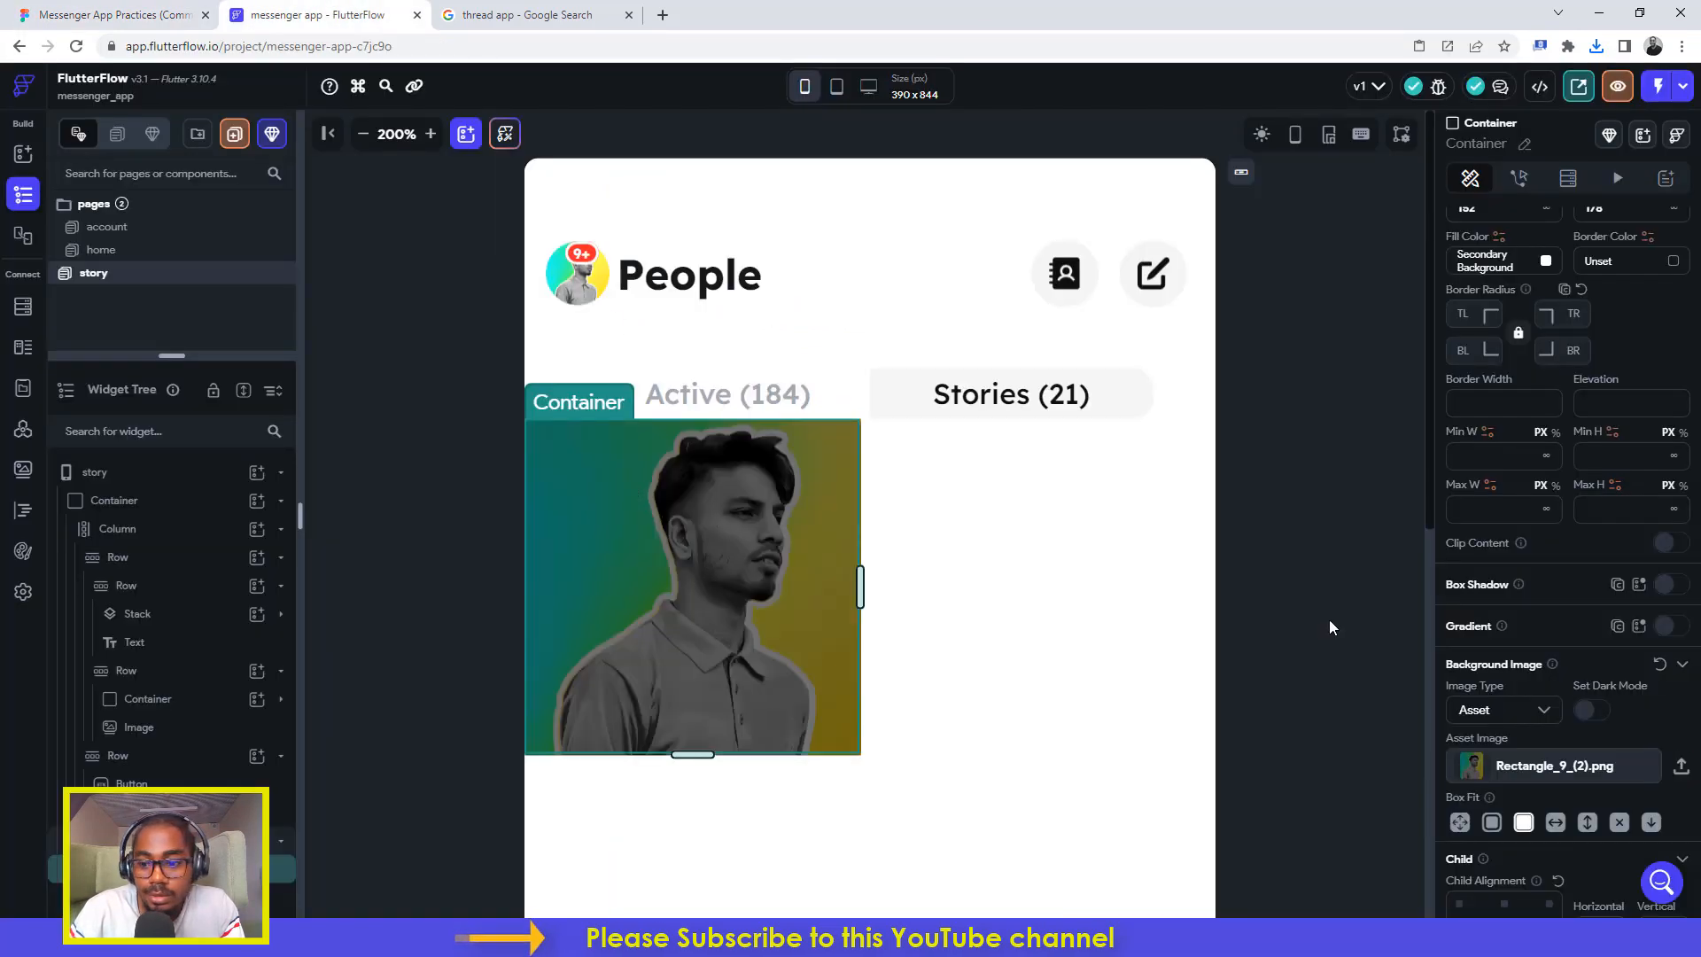
{"action": "left_click", "coordinate": [1493, 823]}
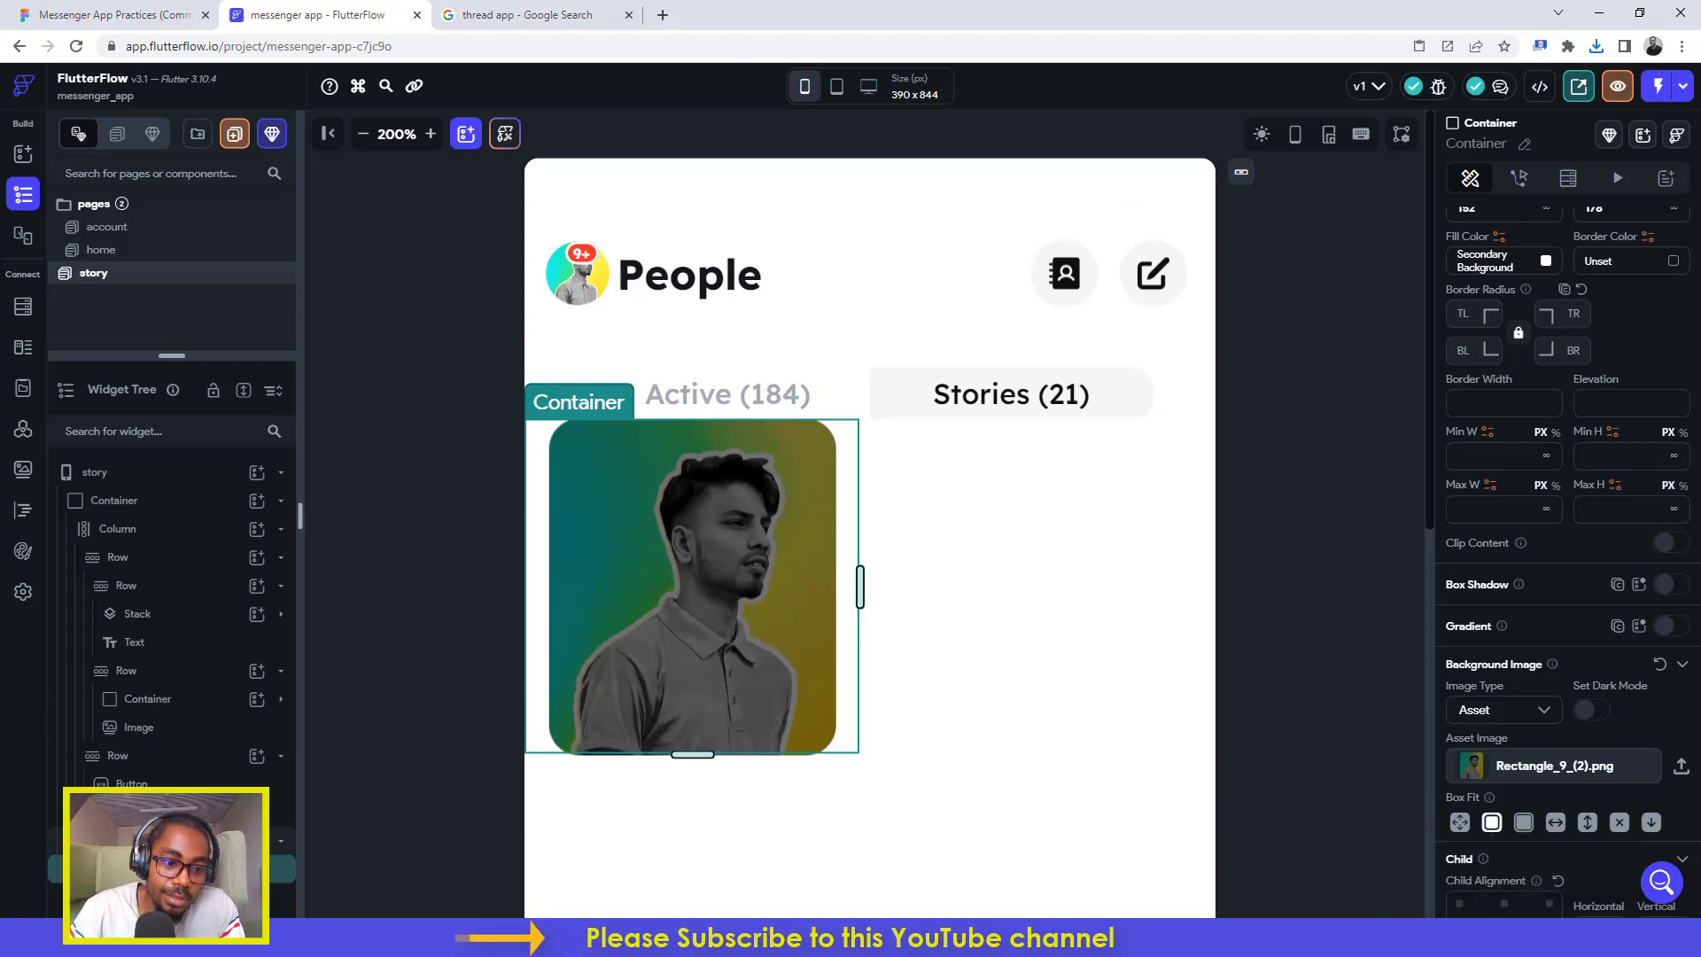
Step: Add a Column inside the story card container and nest a Row in that Column
{"action": "left_click", "coordinate": [257, 869]}
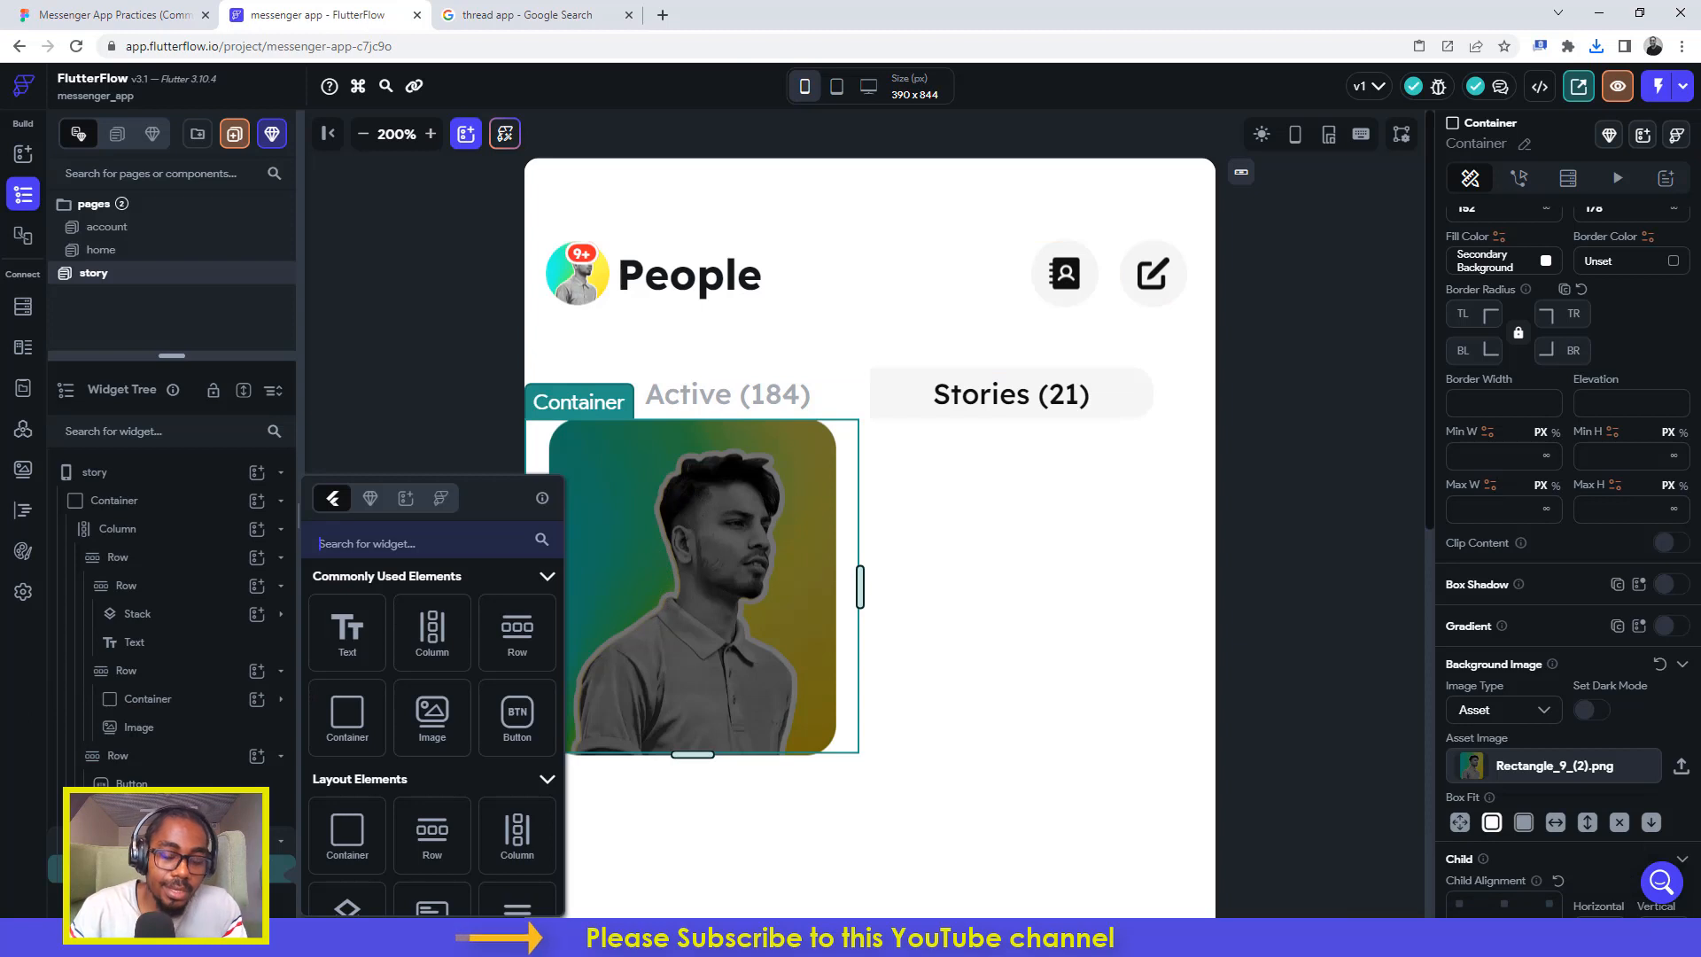
{"action": "left_click", "coordinate": [432, 634]}
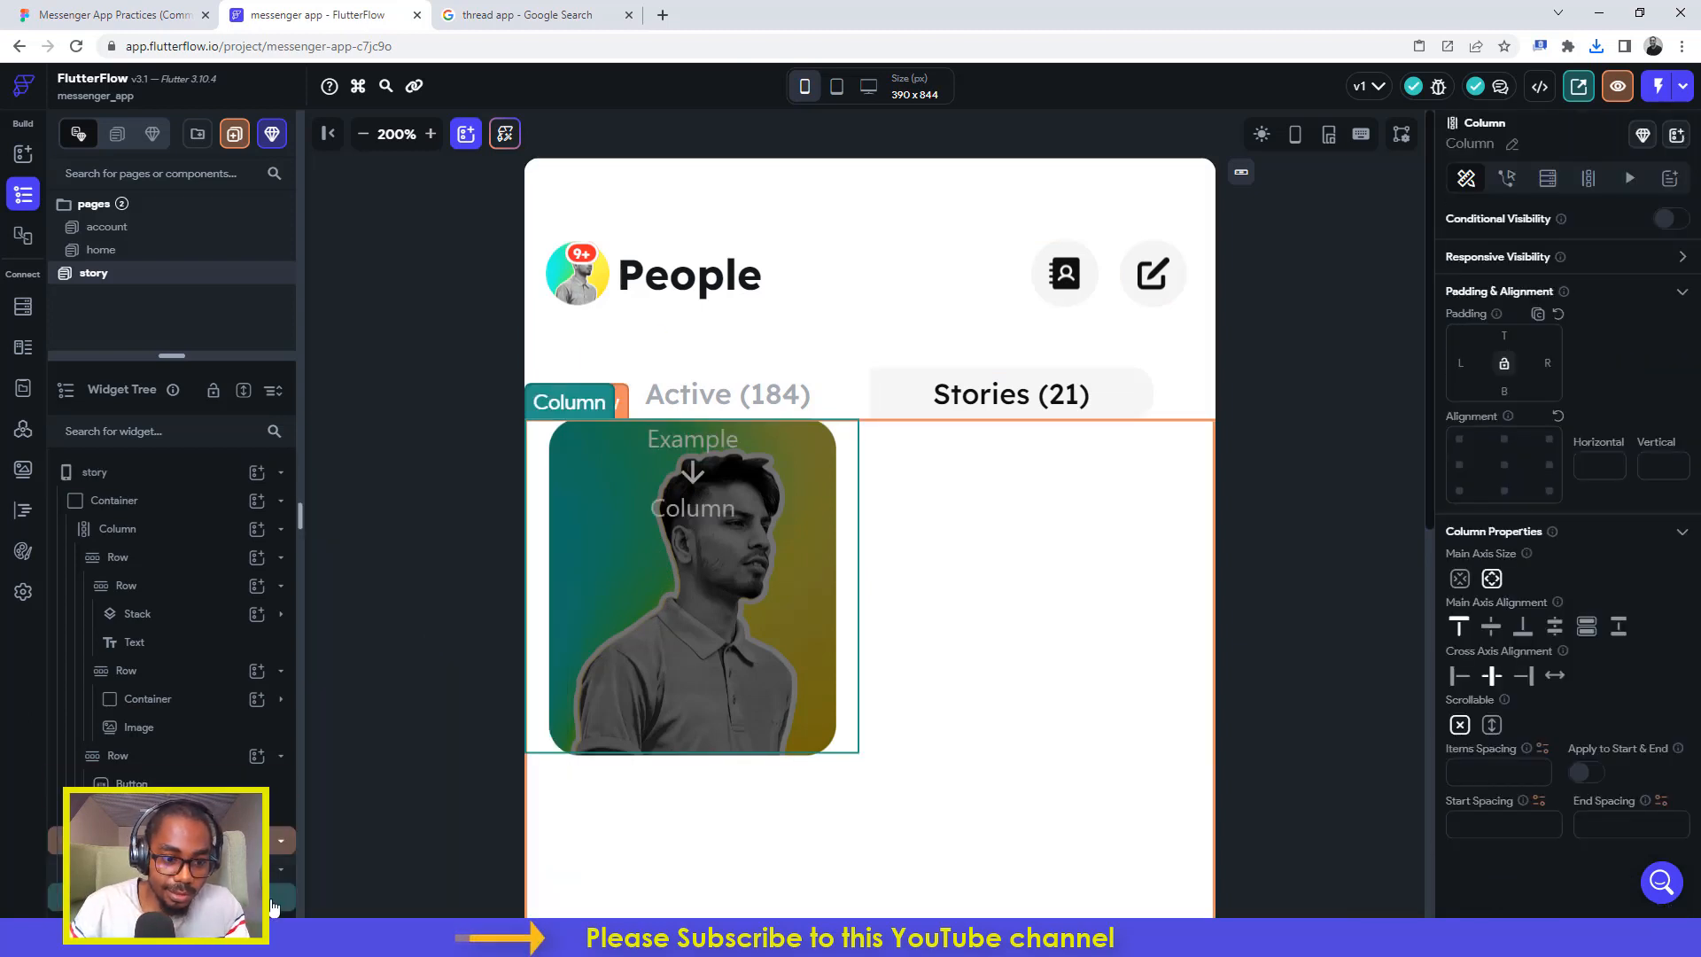
{"action": "left_click", "coordinate": [257, 898]}
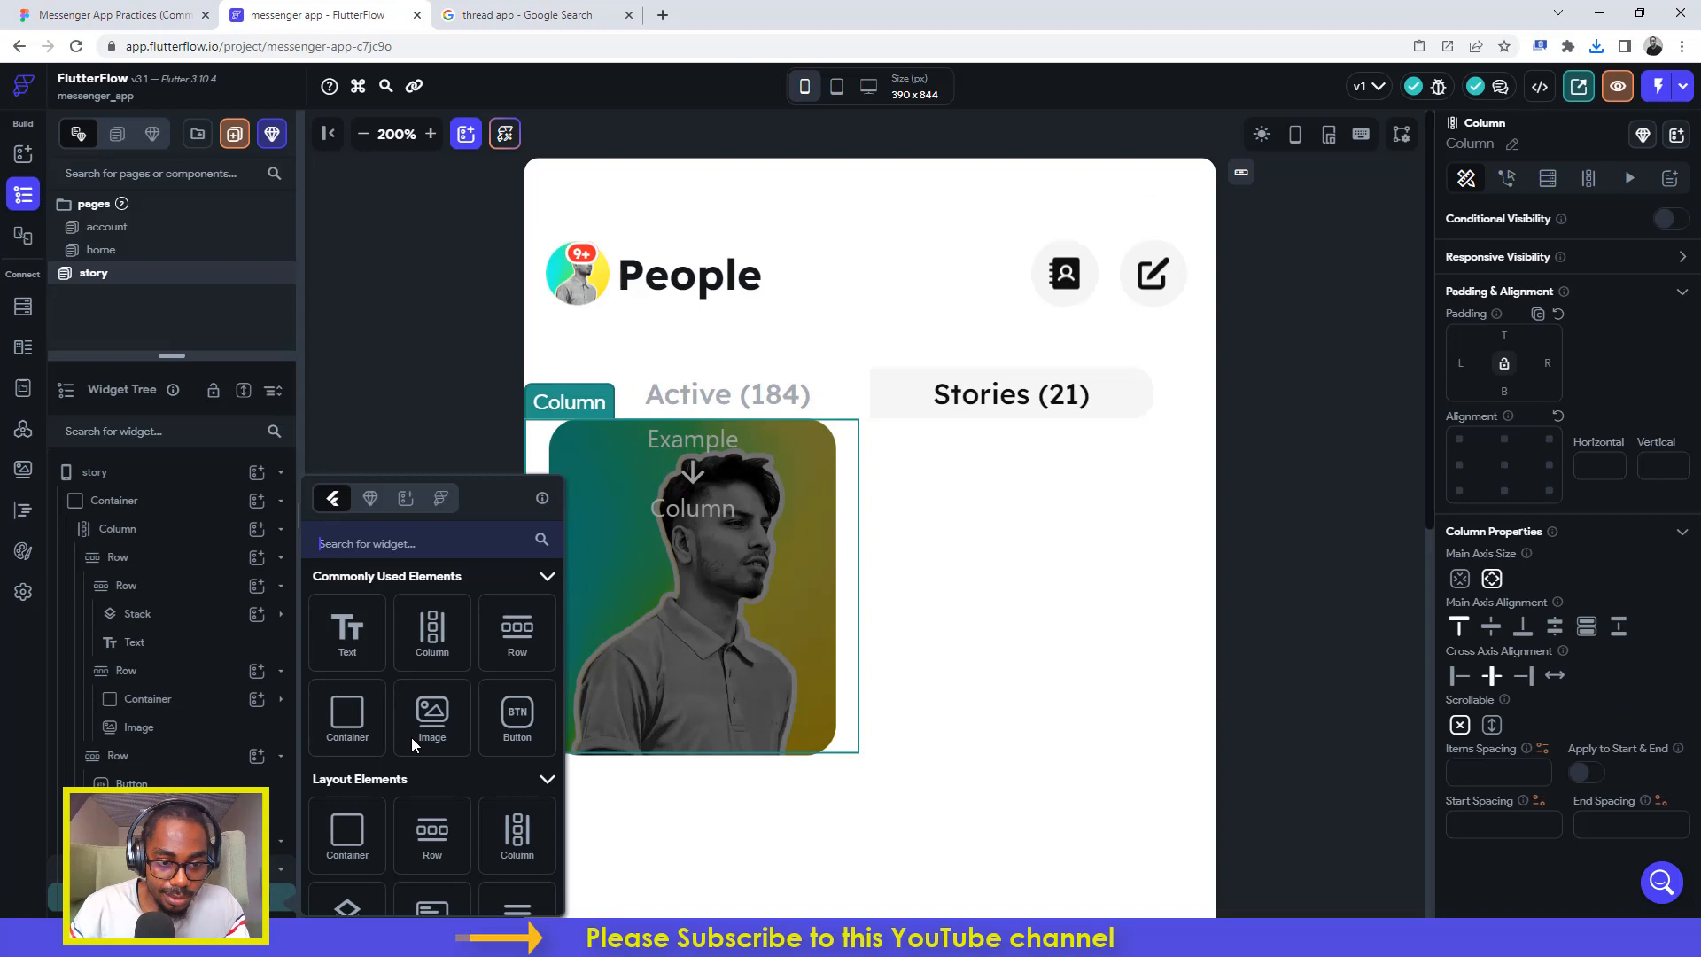
{"action": "left_click", "coordinate": [508, 628]}
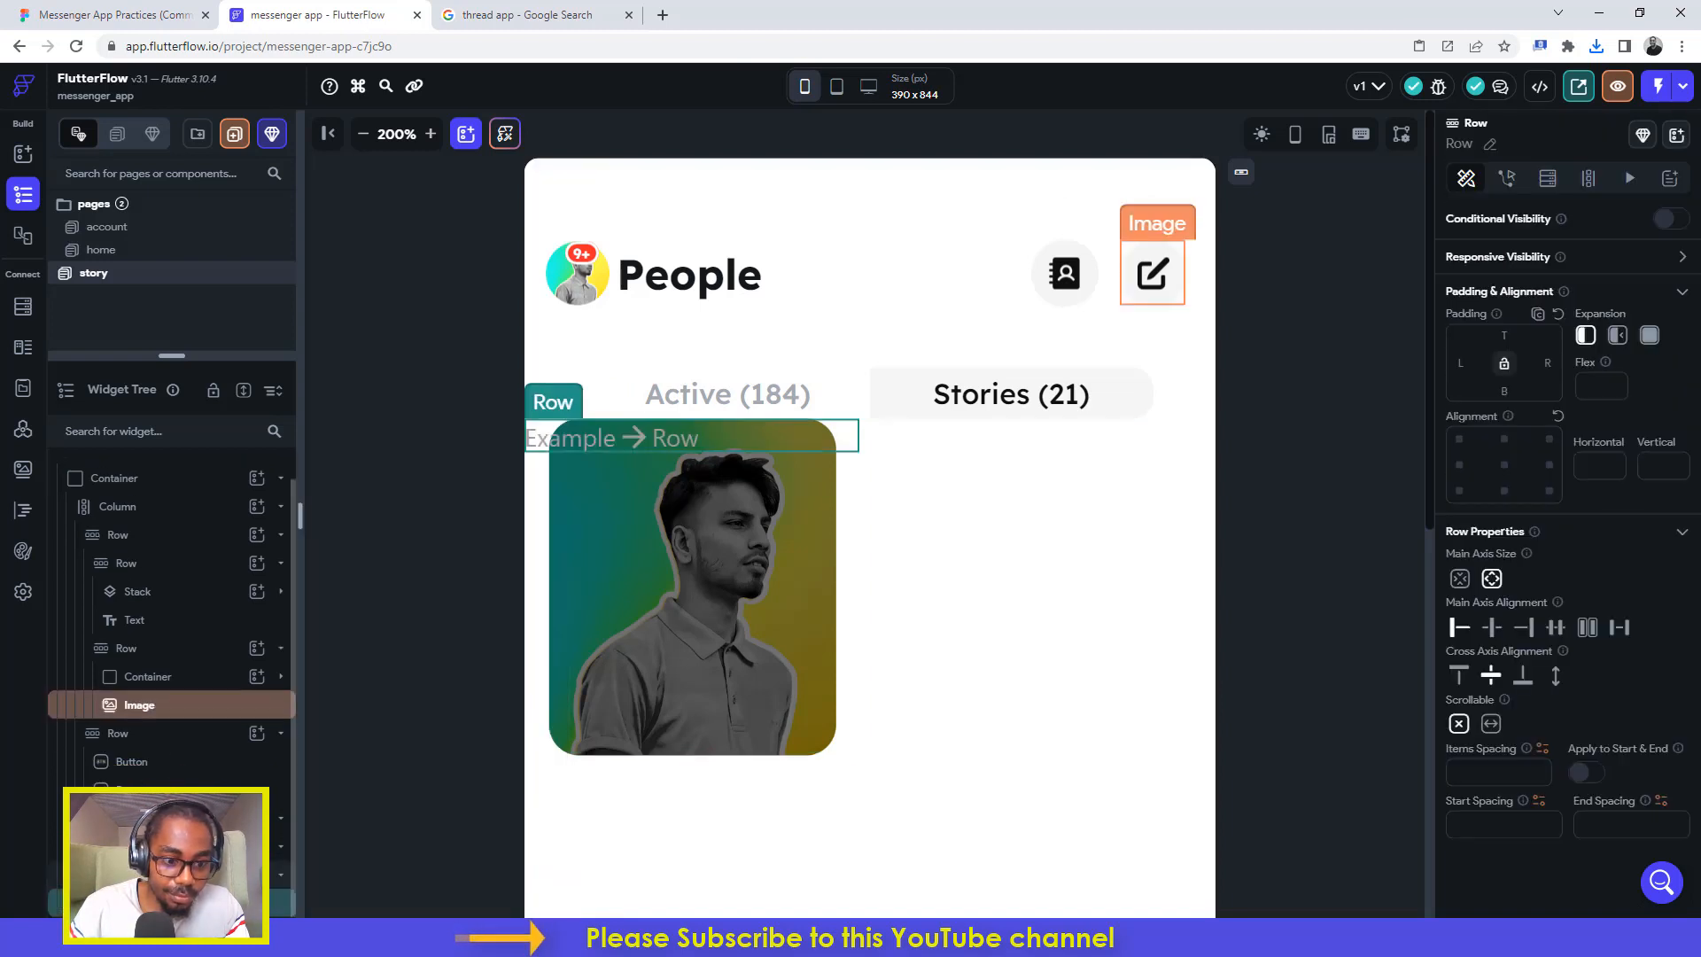
Step: Add a Container inside the card's new Row and change its shape to a circle
{"action": "left_click", "coordinate": [273, 899]}
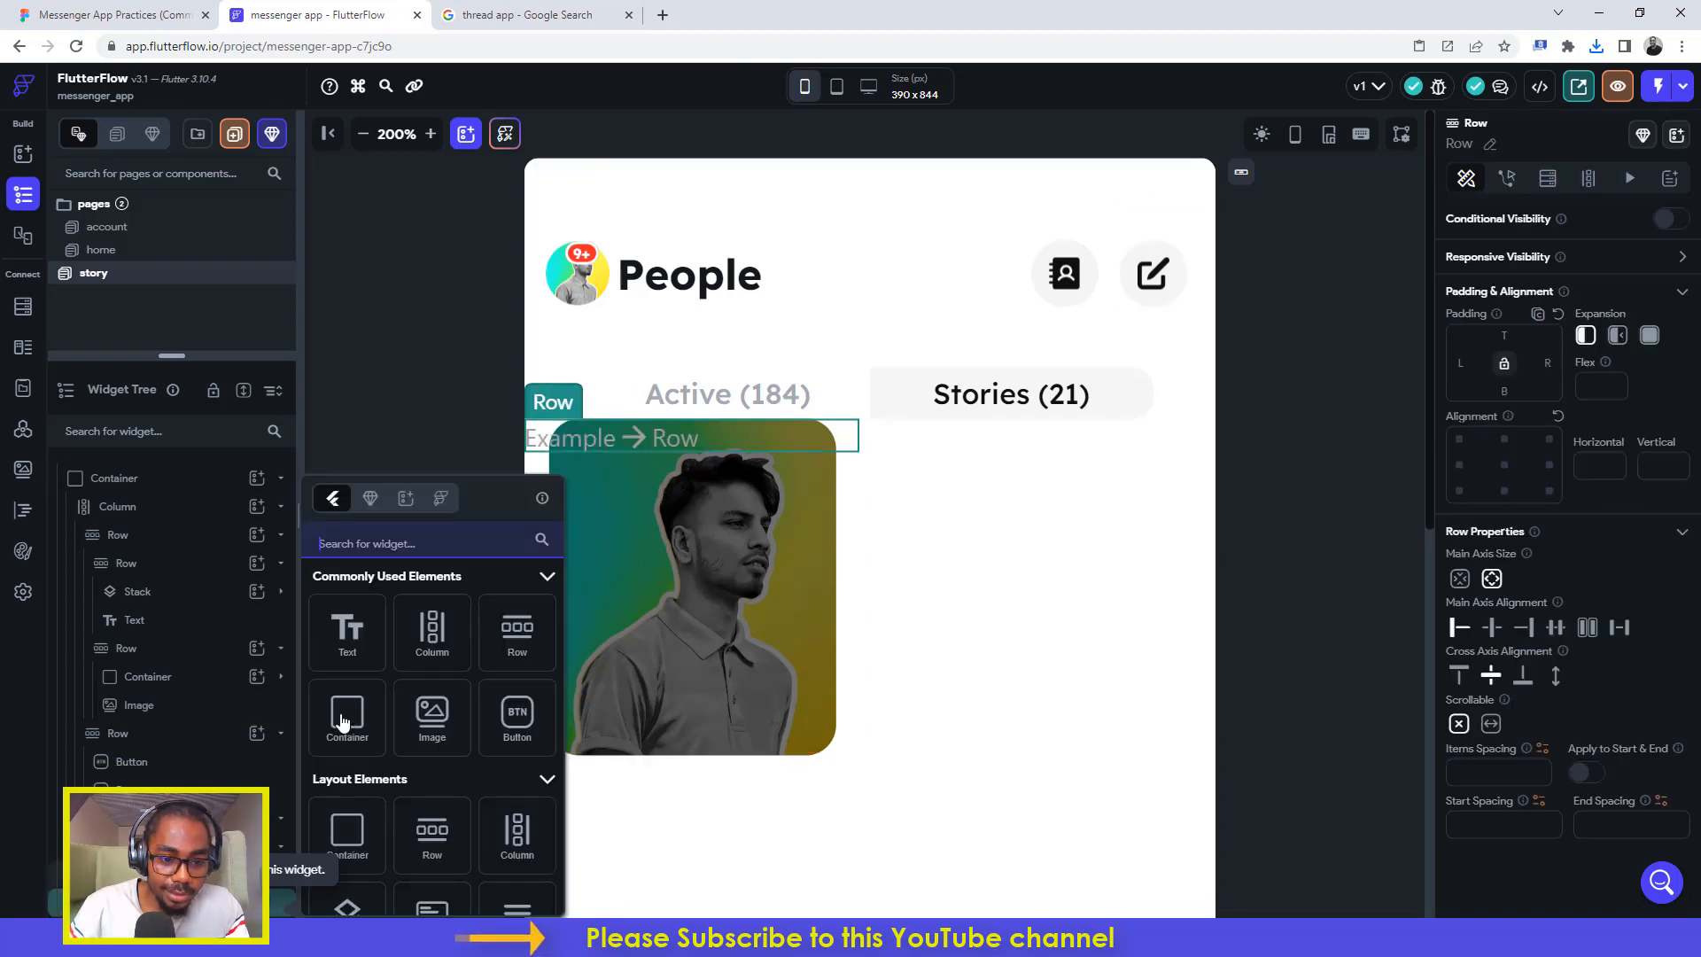
{"action": "left_click", "coordinate": [350, 708]}
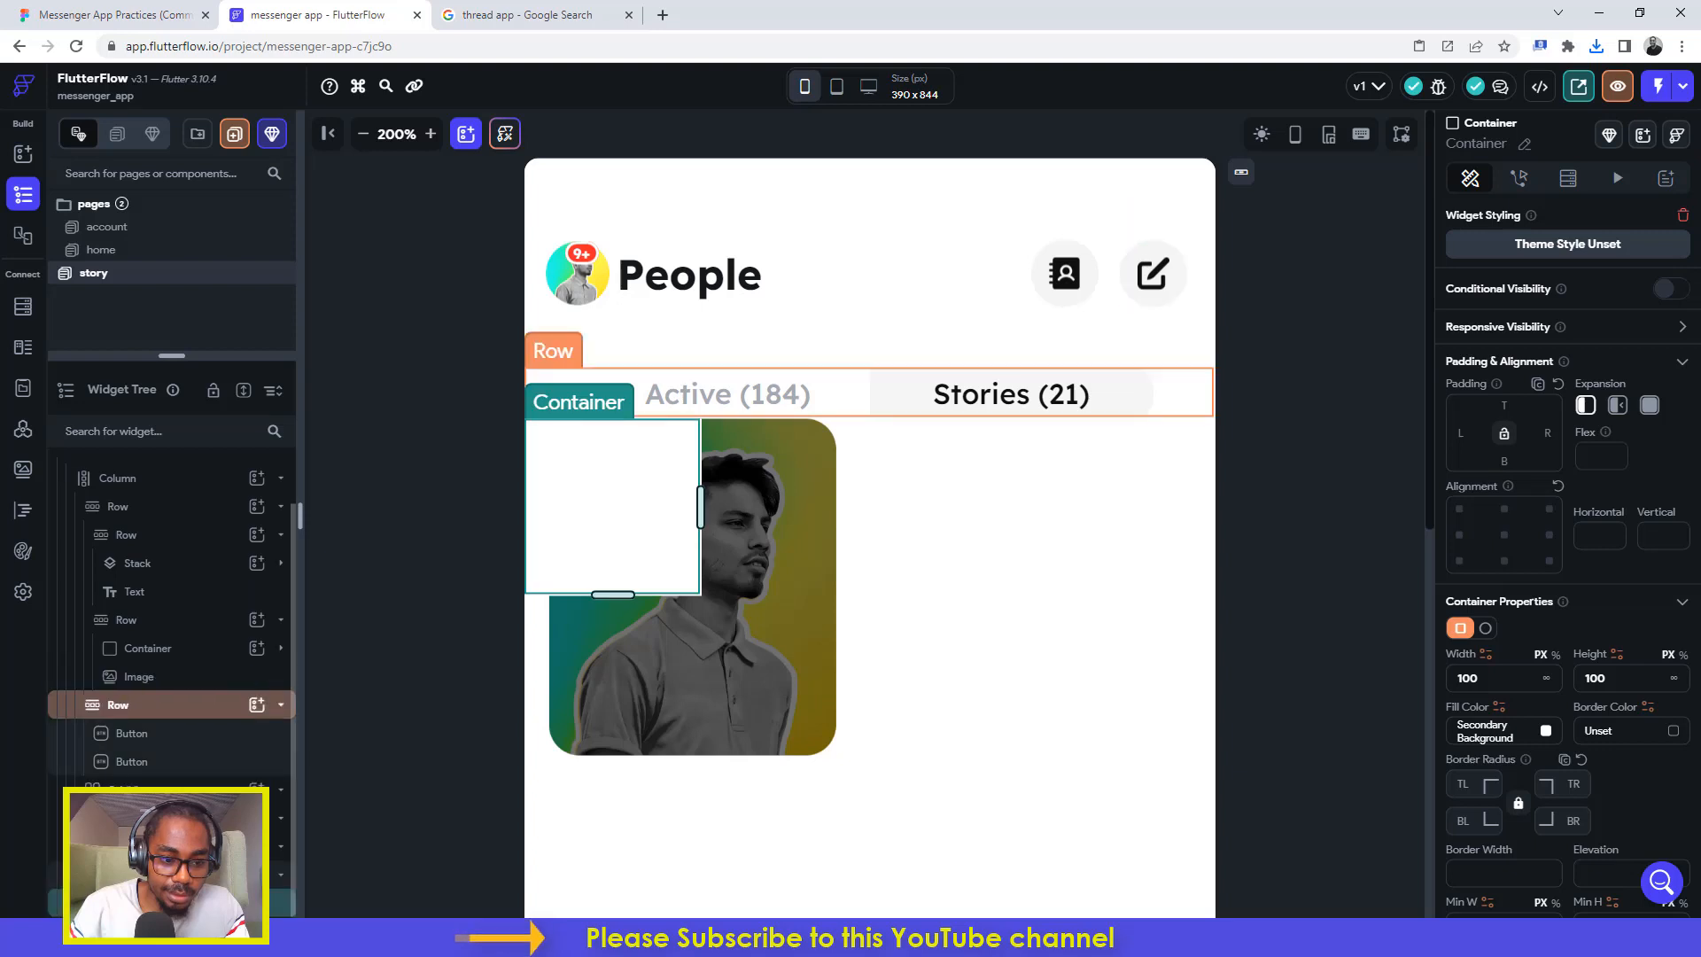
{"action": "left_click", "coordinate": [1486, 629]}
Step: Check the plus badge's dimensions in Figma's Dev Mode and set the circular container's diameter to 23 px in FlutterFlow
{"action": "left_click", "coordinate": [111, 15]}
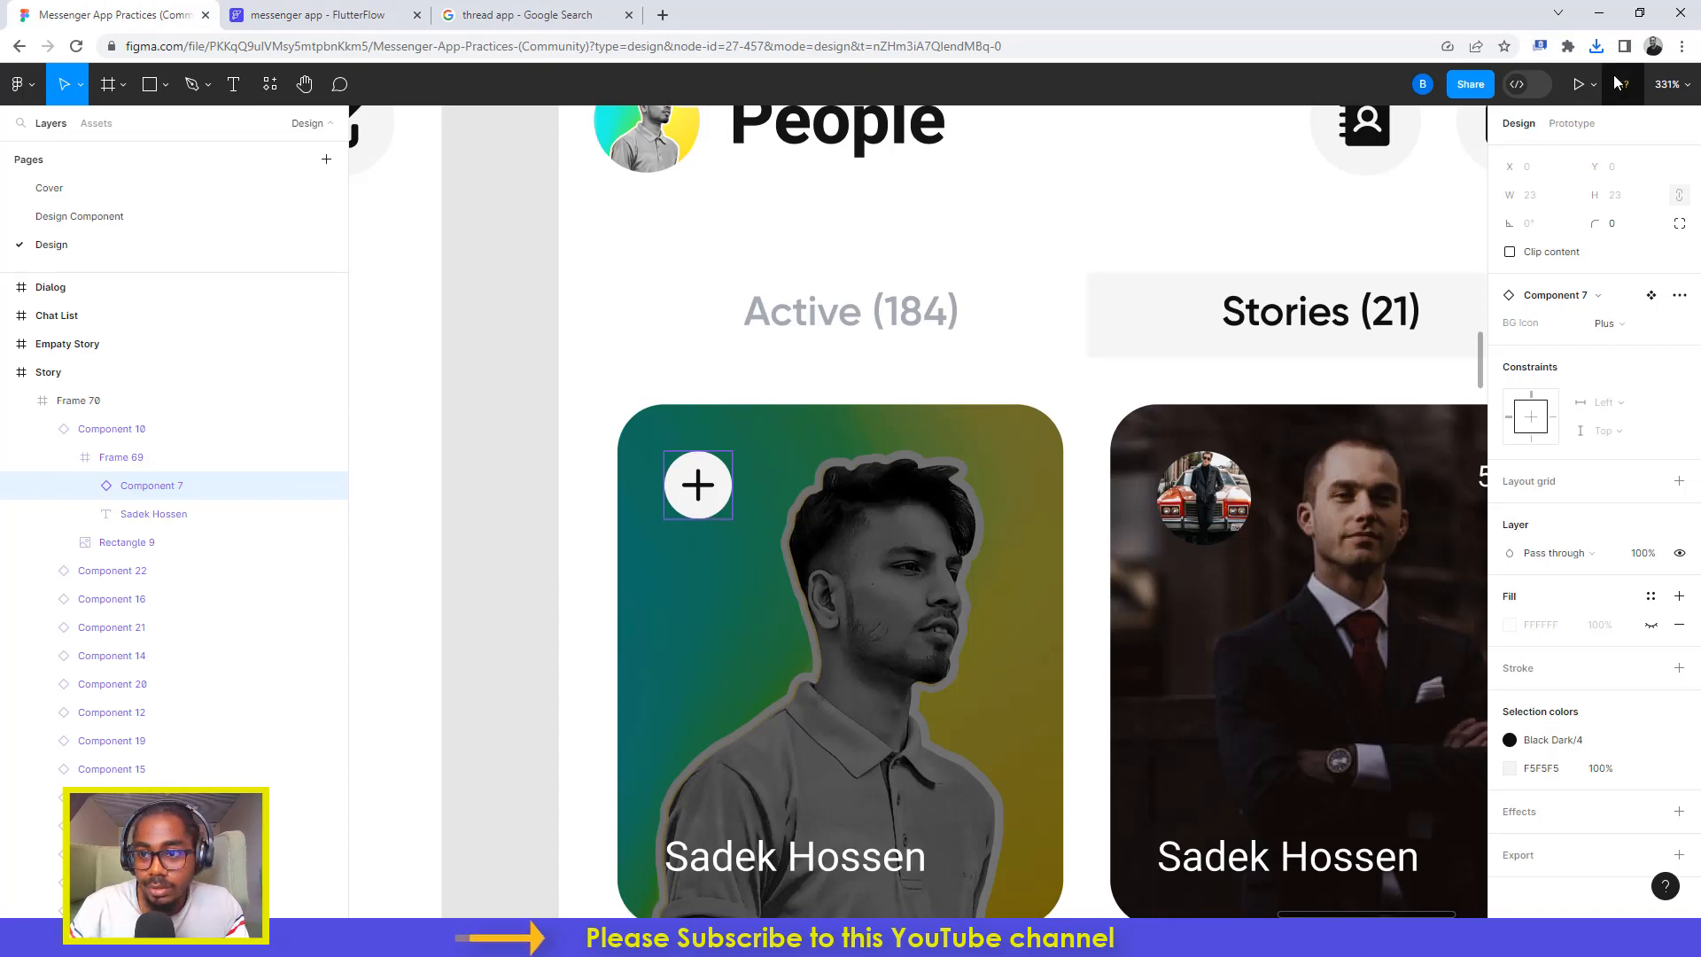
{"action": "left_click", "coordinate": [1517, 84]}
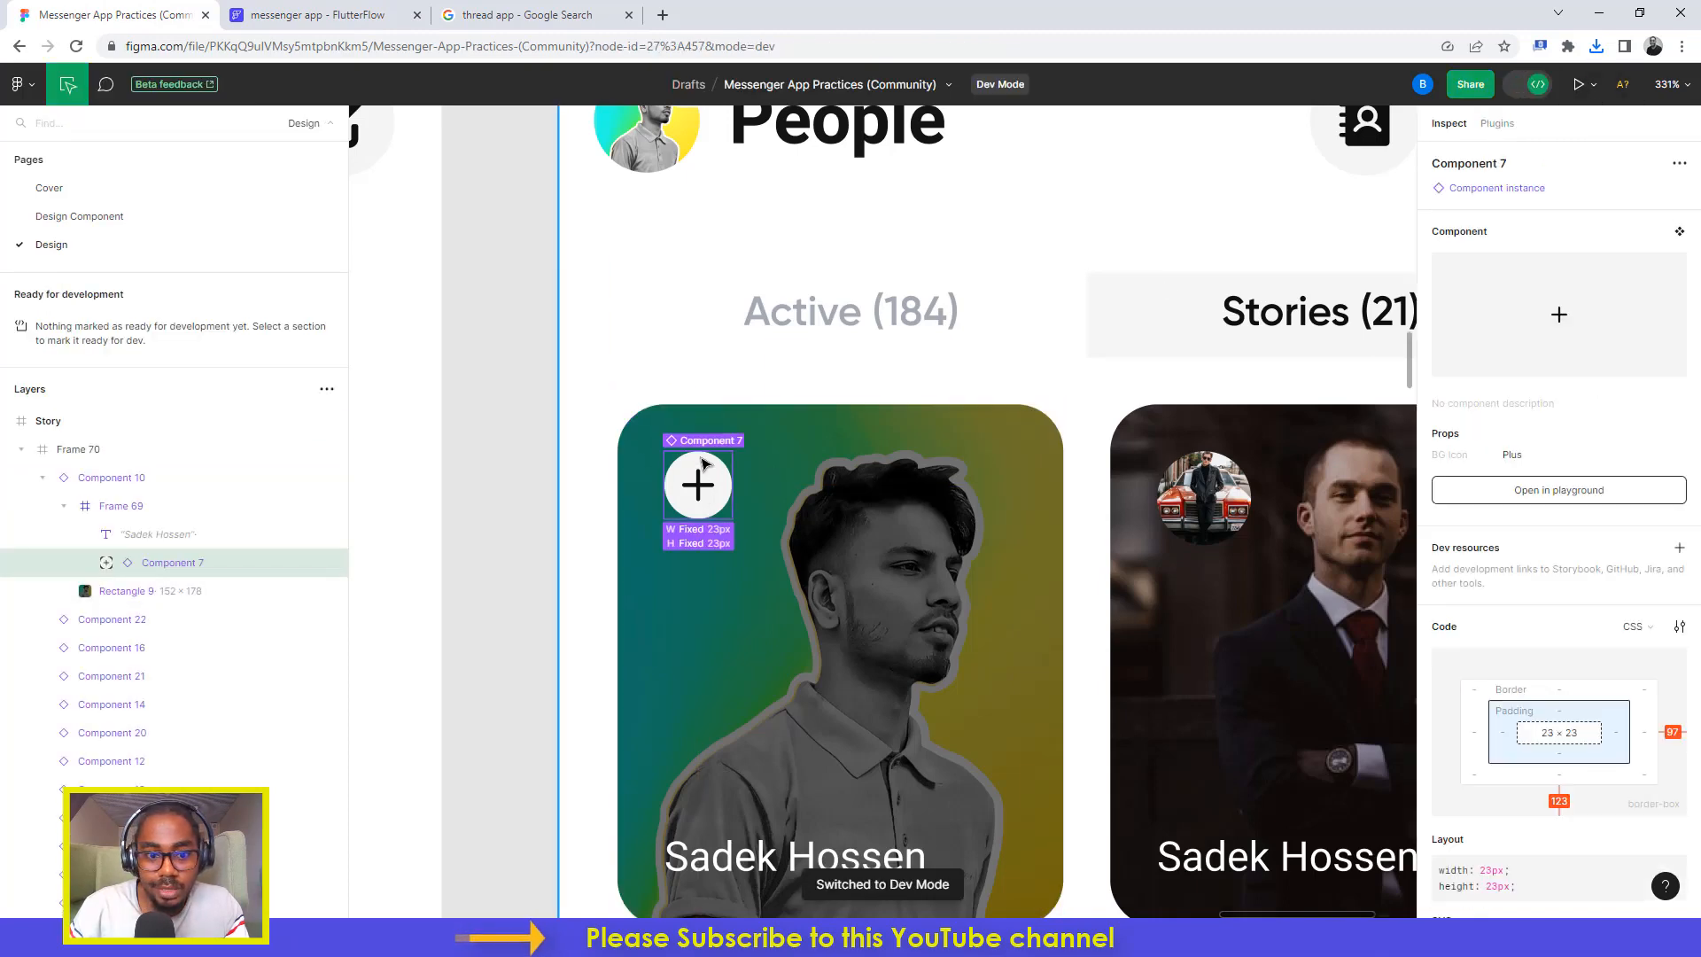
{"action": "left_click", "coordinate": [321, 15]}
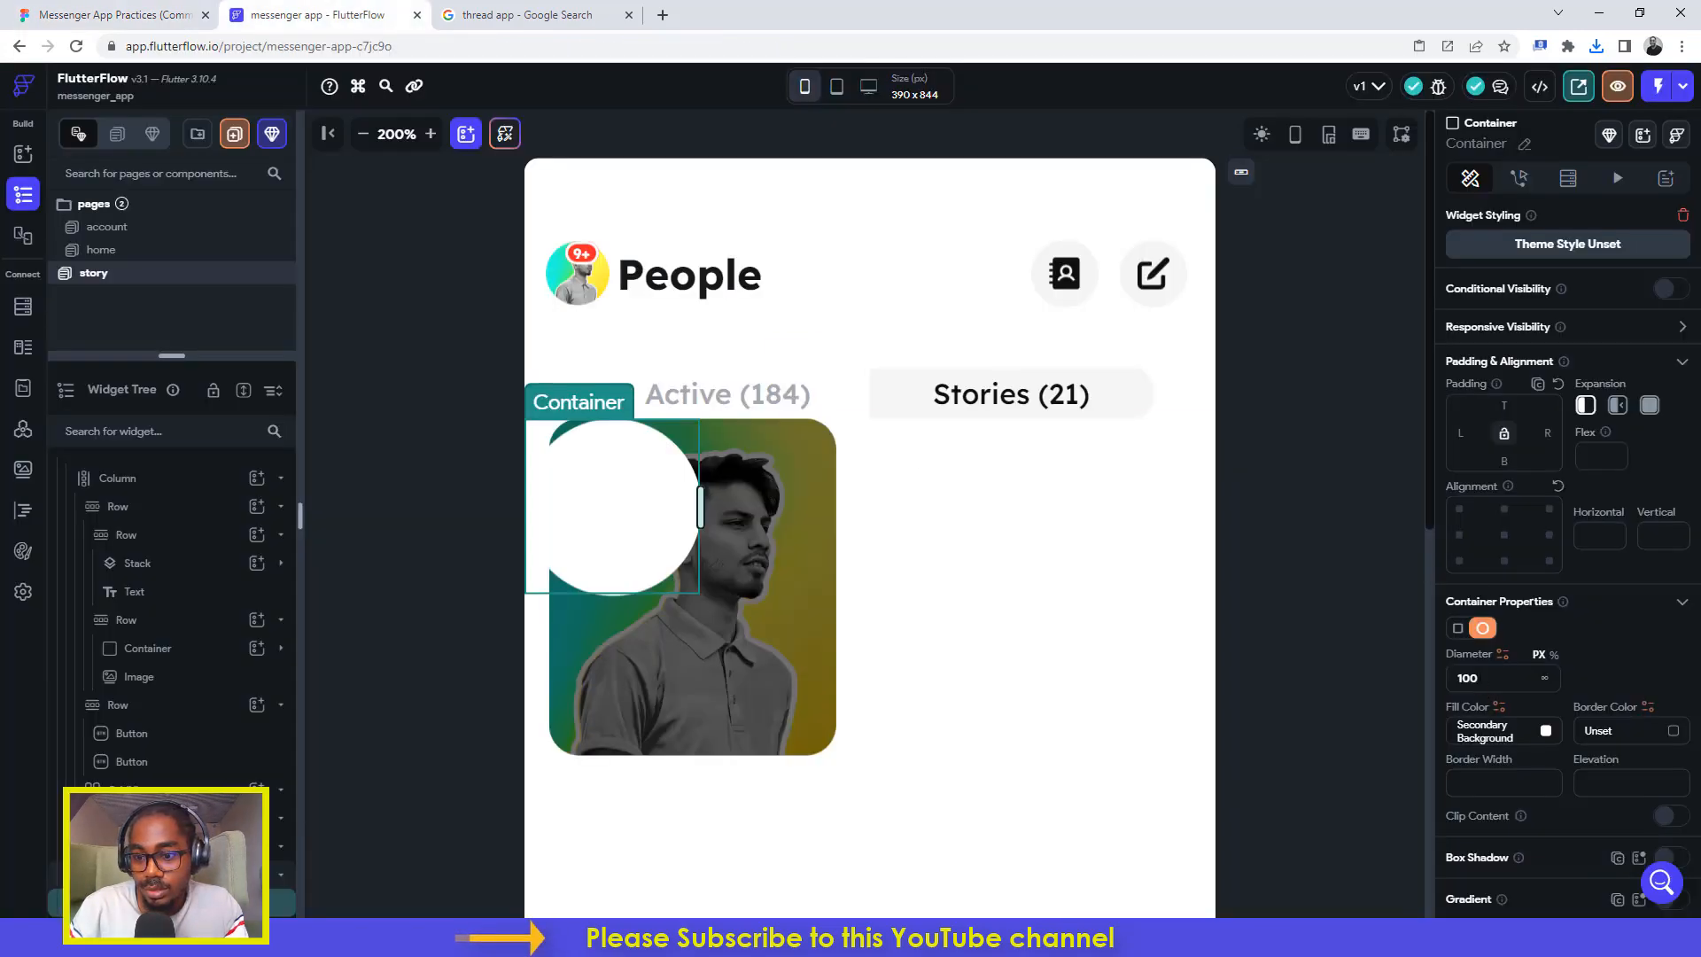
{"action": "left_click_drag", "start_coordinate": [1481, 678], "coordinate": [1437, 675]}
{"action": "type", "text": "2"}
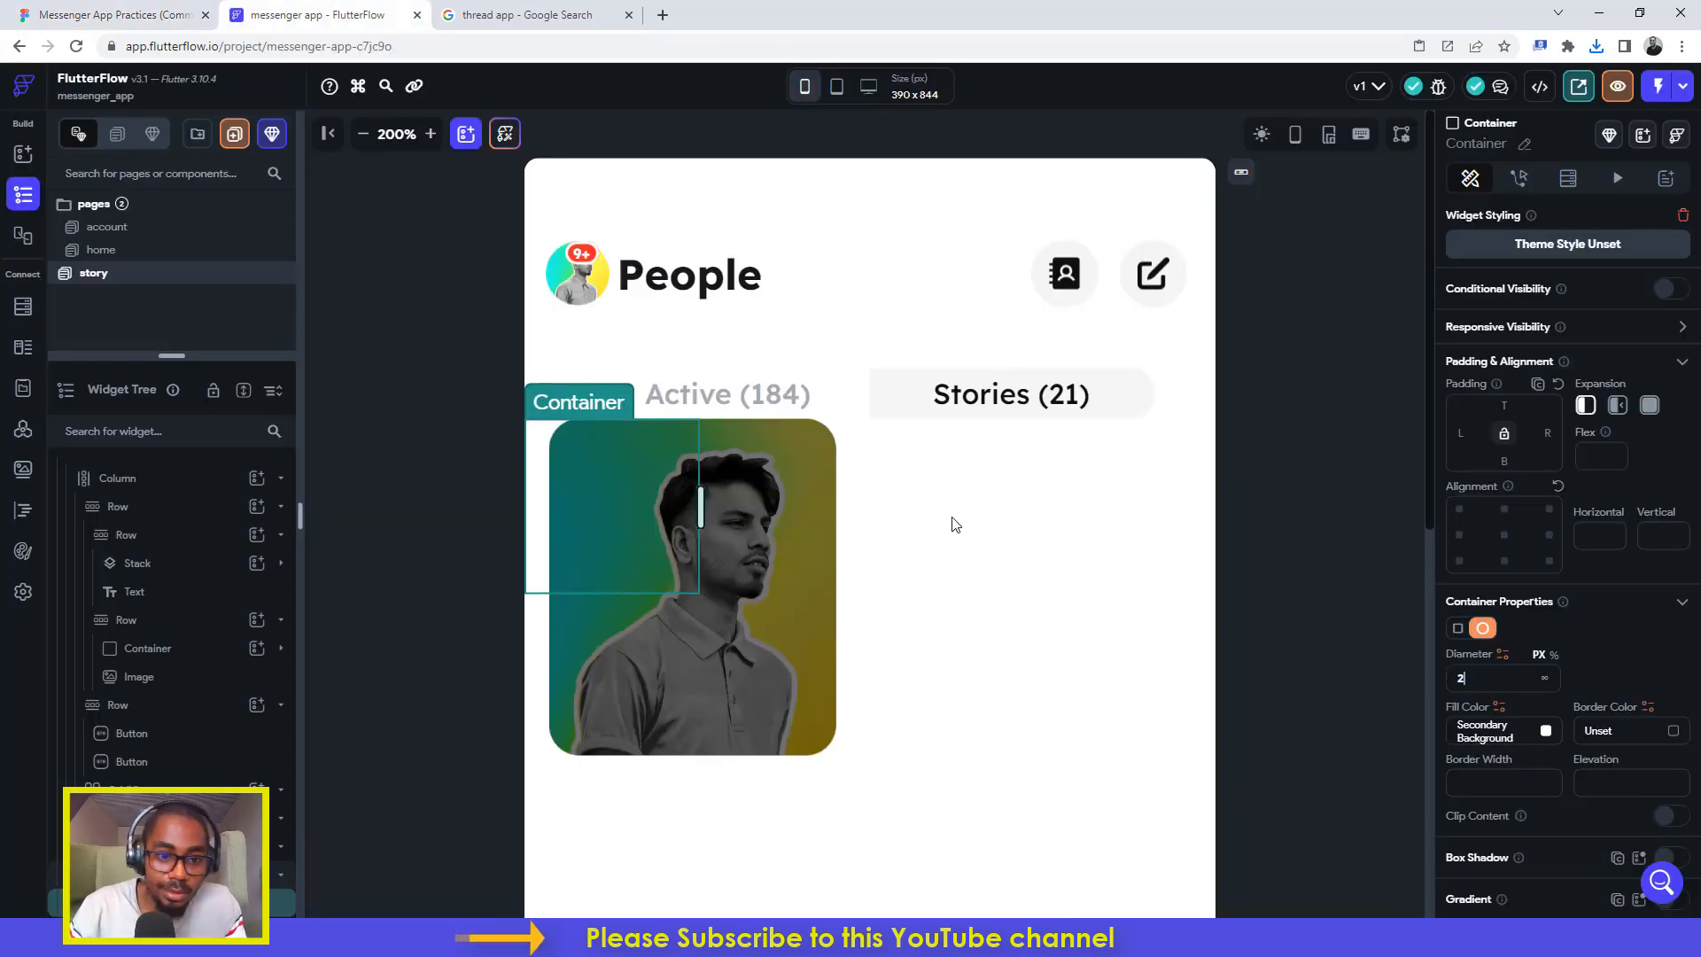
{"action": "type", "text": "3"}
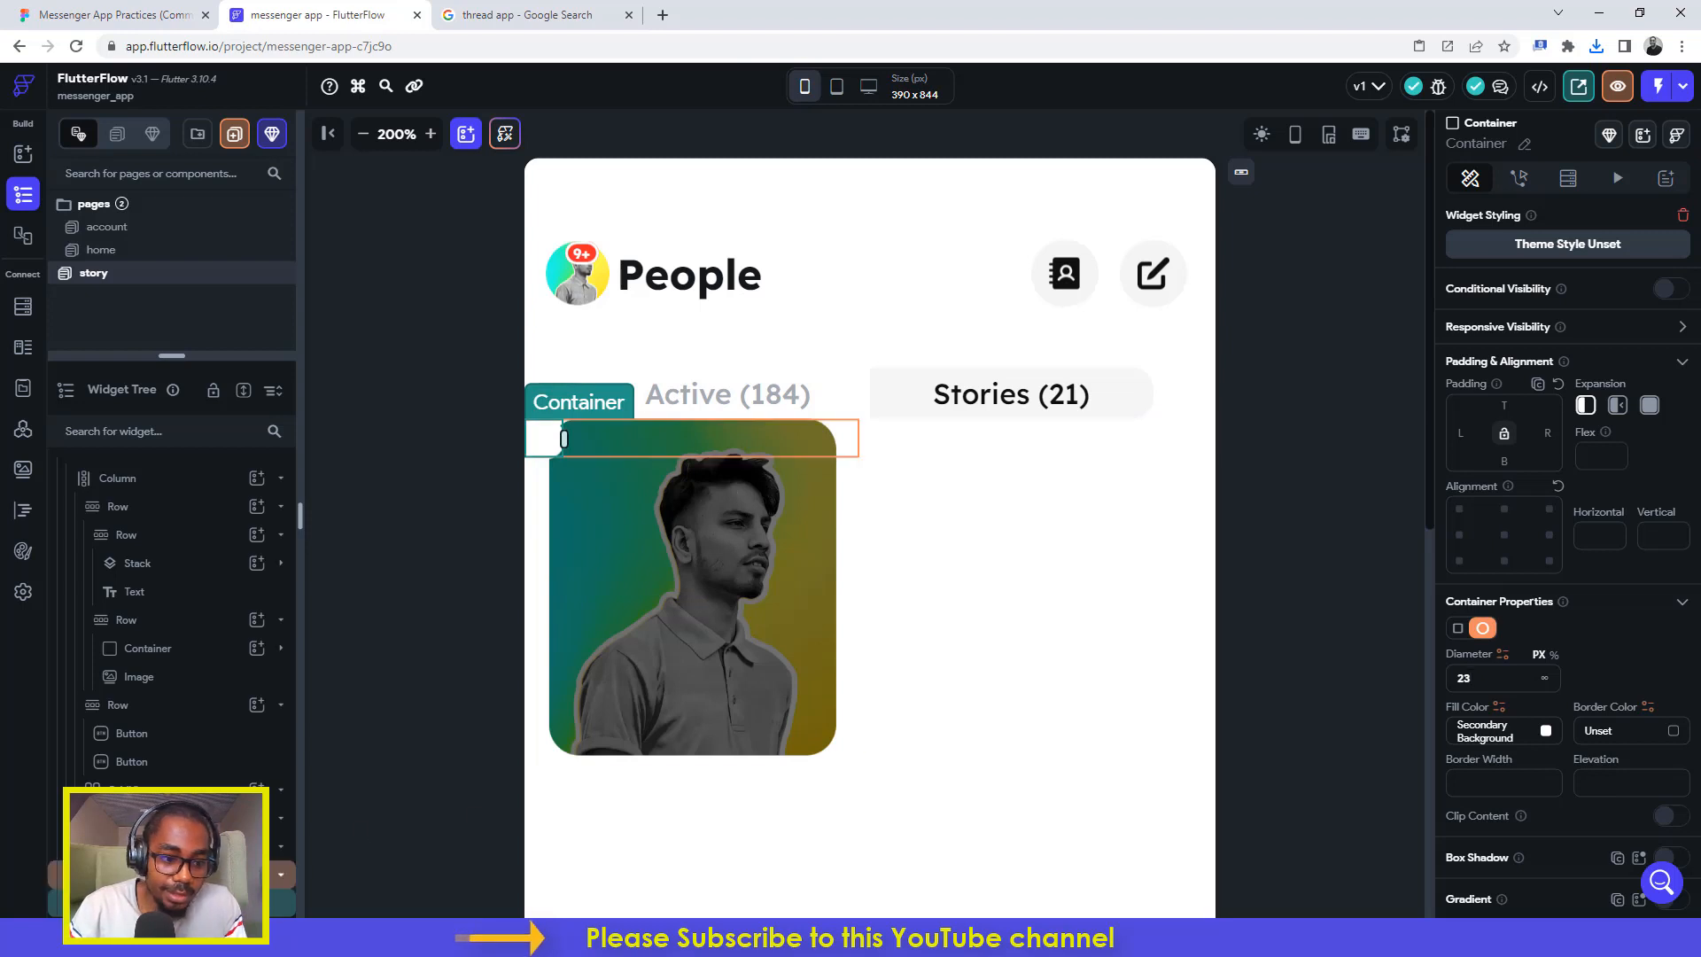
Step: Nest a Row inside the circular badge container and open the widget choices for adding its content
{"action": "left_click", "coordinate": [257, 902]}
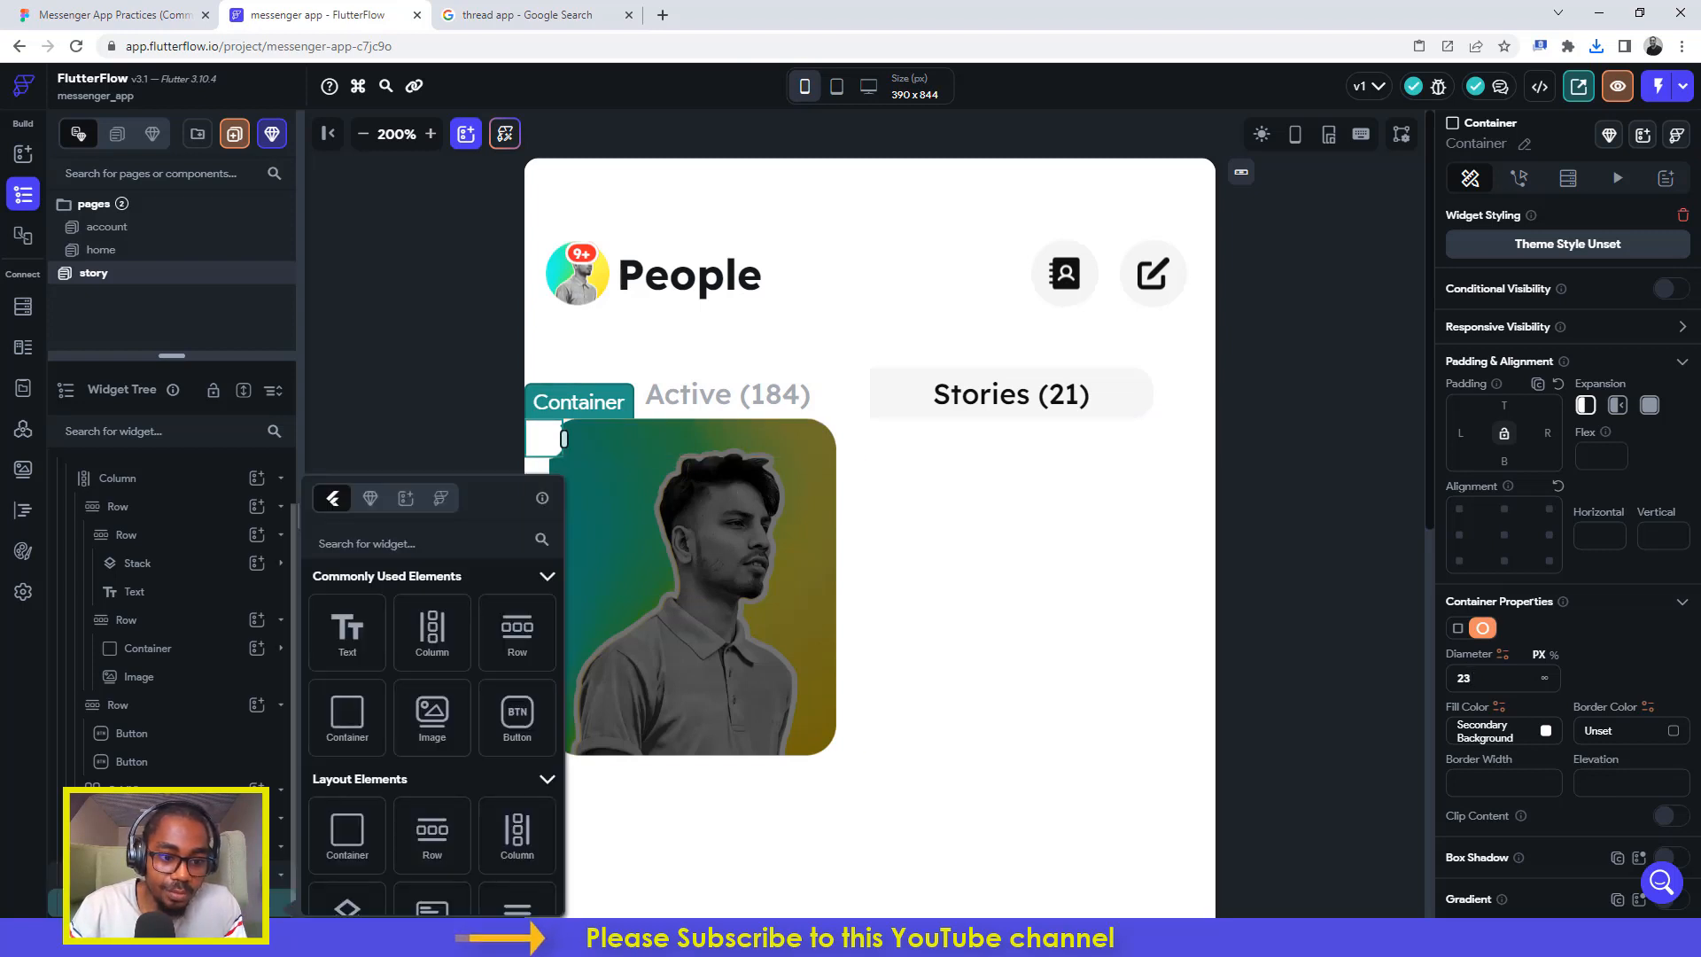
{"action": "left_click", "coordinate": [518, 634]}
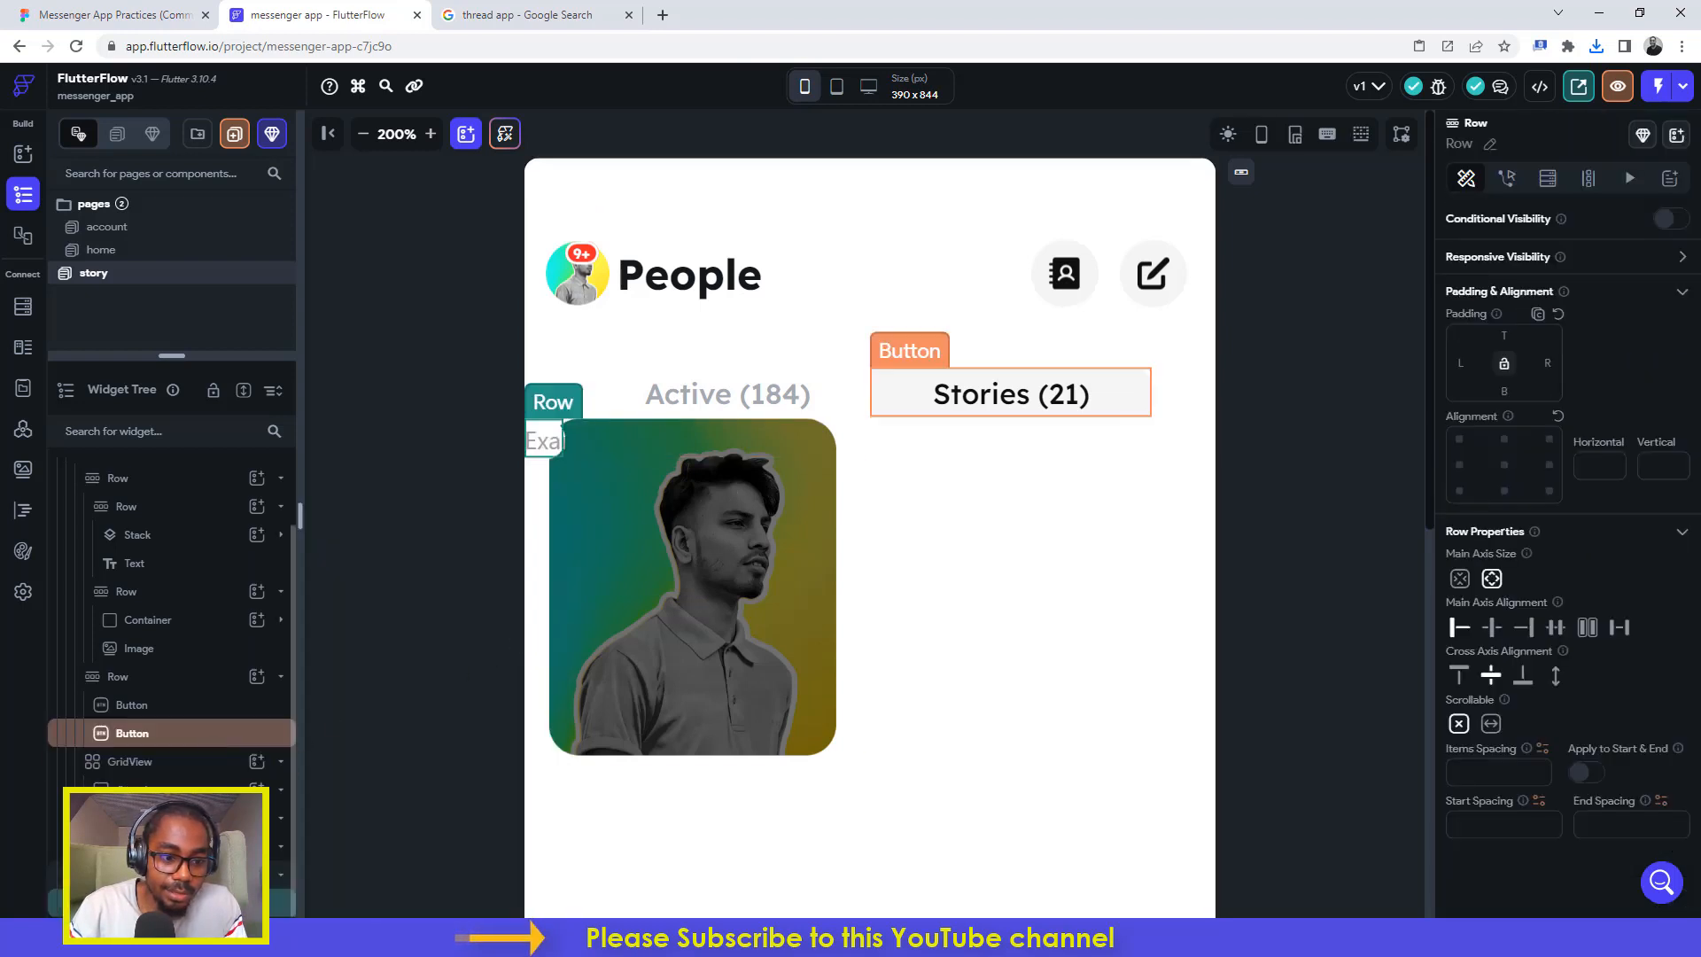
{"action": "left_click", "coordinate": [256, 874]}
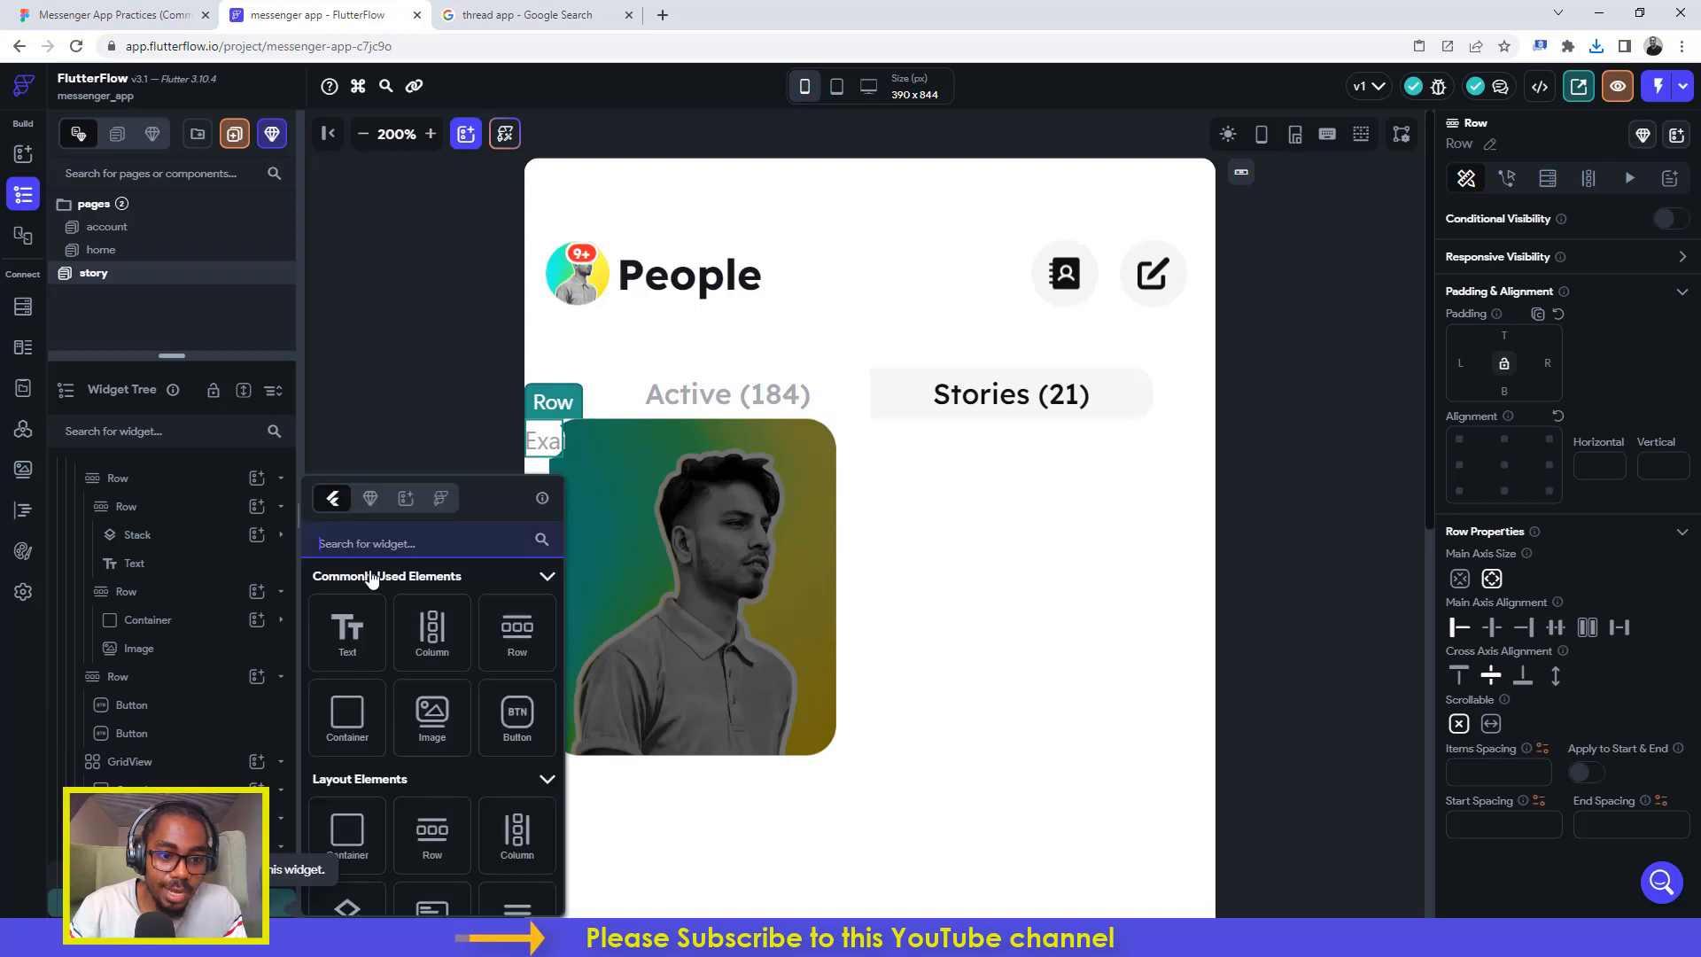